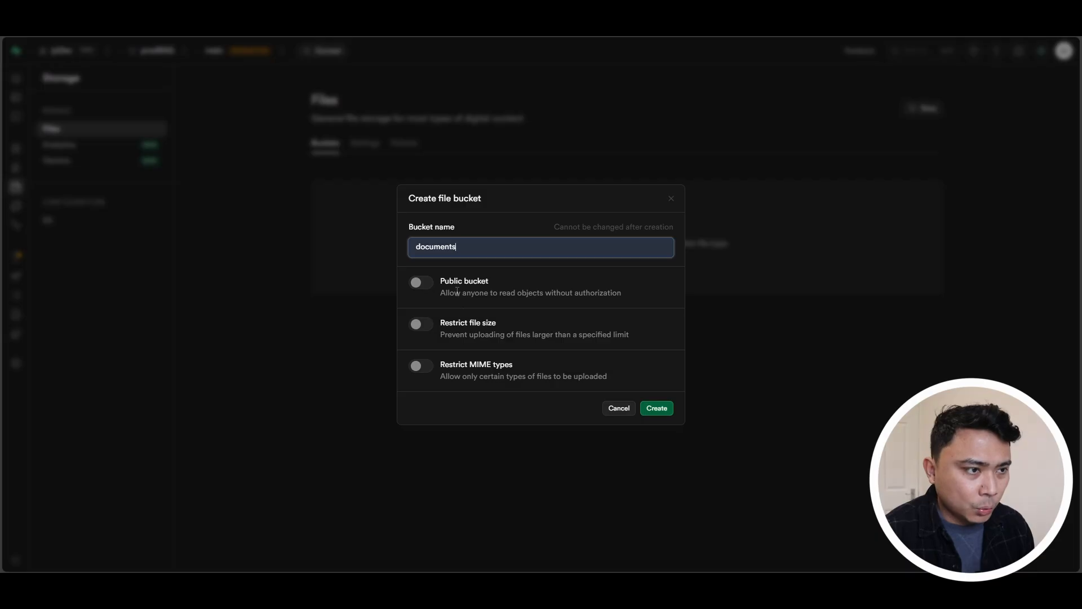
- Make the documents file bucket public, create it and open it
{"action": "left_click", "coordinate": [422, 283]}
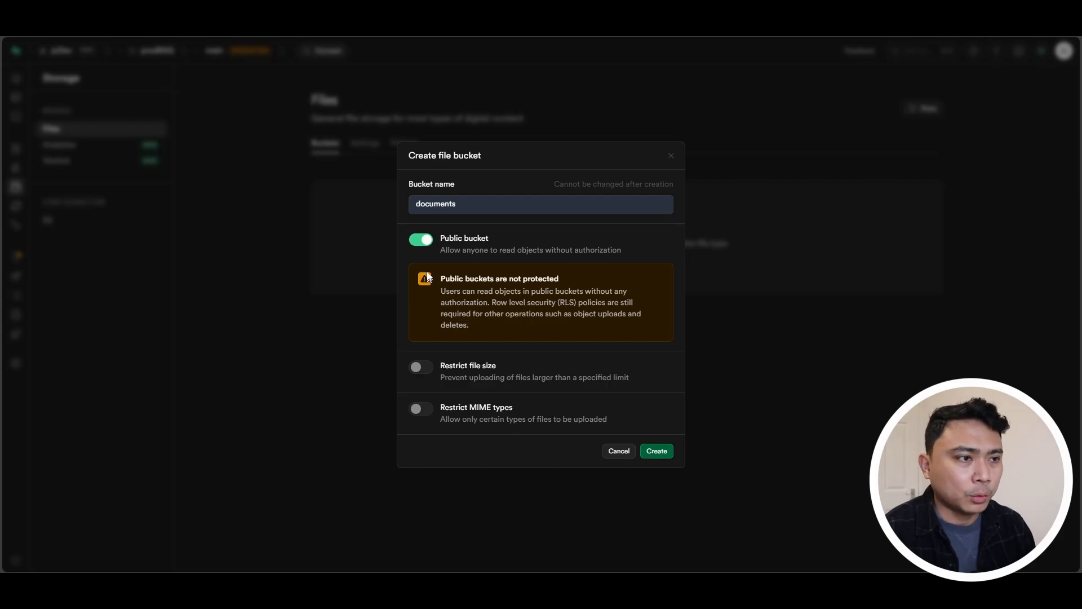
{"action": "left_click", "coordinate": [658, 451]}
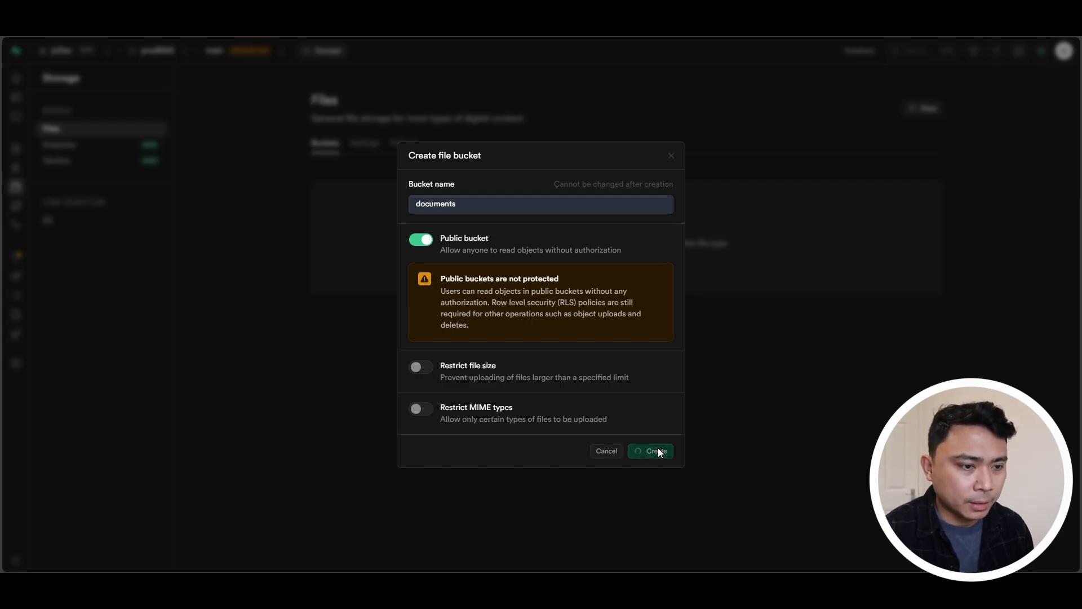
{"action": "left_click", "coordinate": [368, 248]}
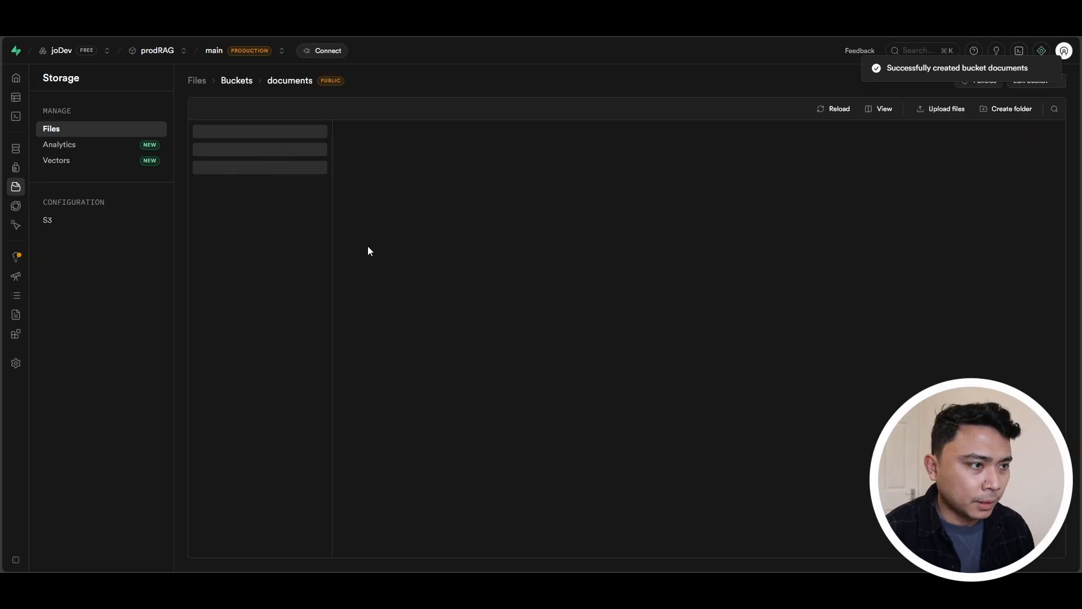
- Upload the Store-Data-Protection-Policy and Electronics_Store_FAQ files to the documents bucket
{"action": "left_click", "coordinate": [944, 111]}
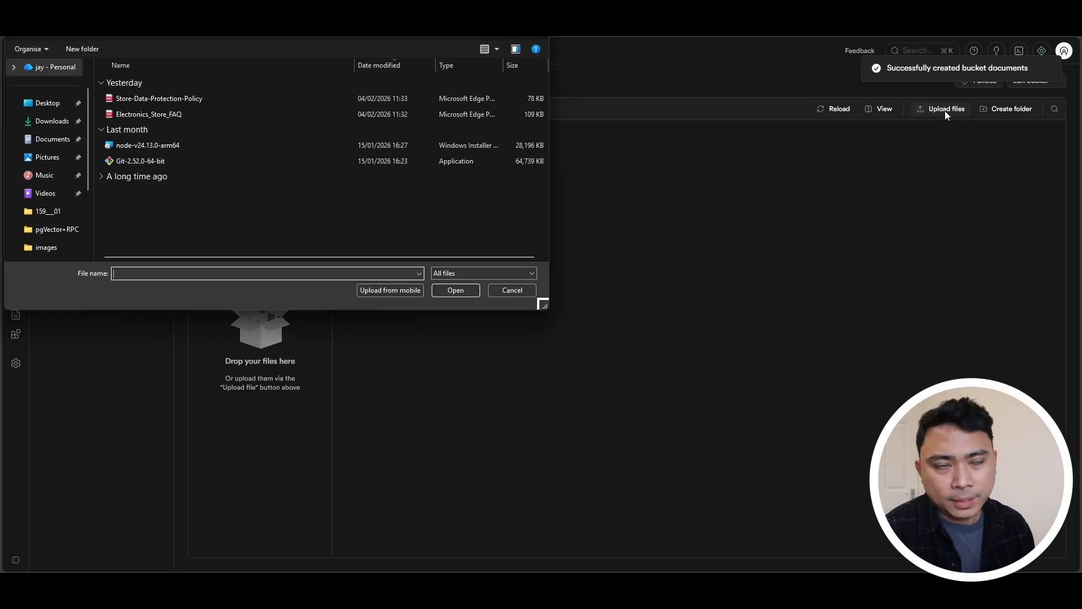
{"action": "left_click", "coordinate": [172, 98]}
{"action": "key", "text": "shift+Down"}
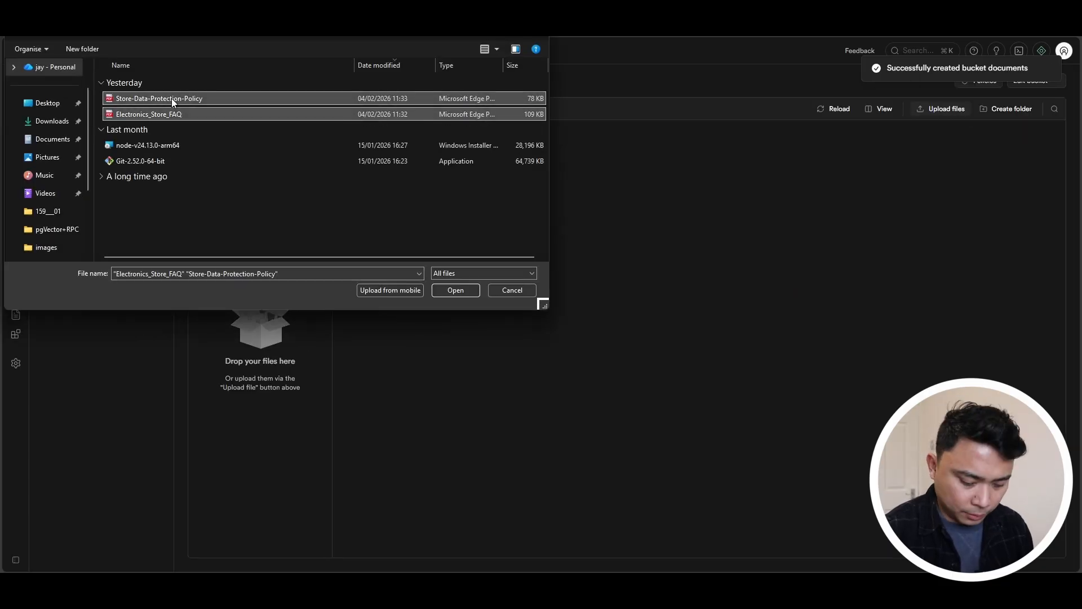
{"action": "key", "text": "Return"}
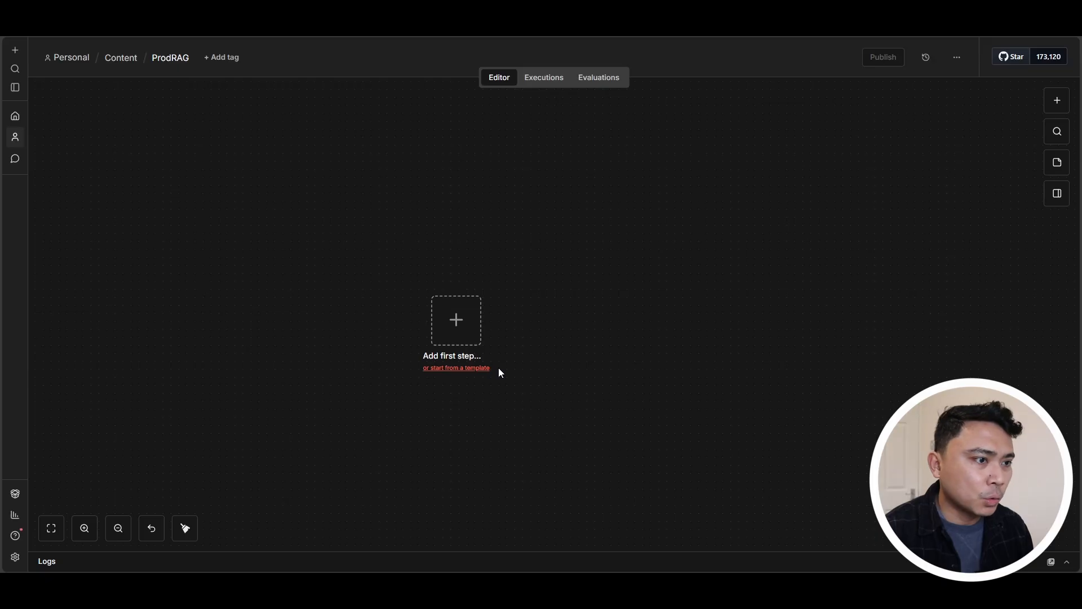
- Switch to the n8n ProdRAG workflow, add a manual trigger as its first step and place it in the upper-left canvas area
{"action": "left_click", "coordinate": [296, 249]}
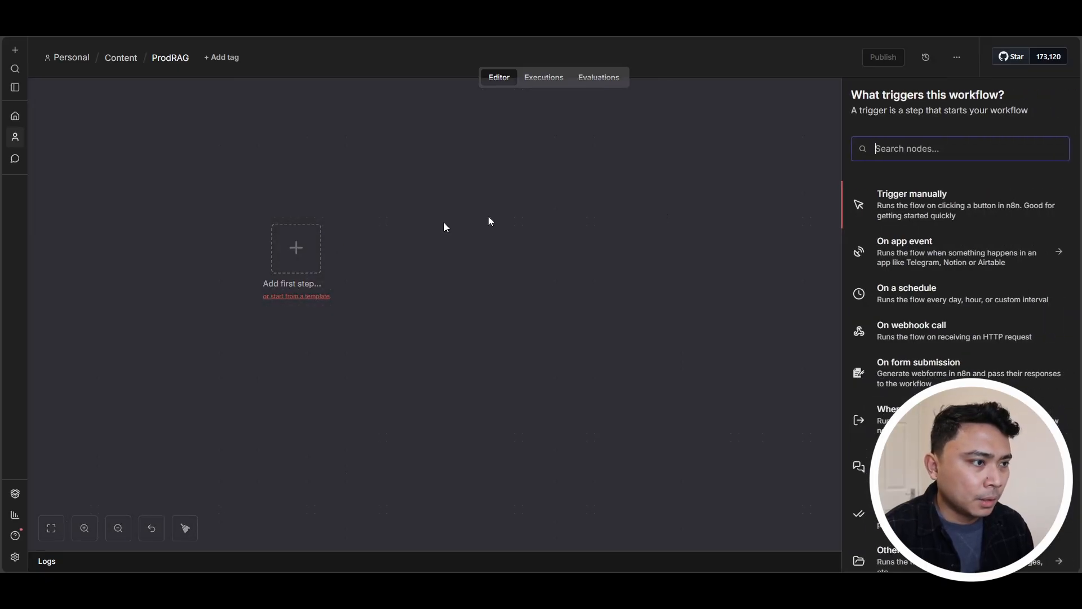
{"action": "left_click", "coordinate": [900, 197]}
{"action": "left_click_drag", "start_coordinate": [457, 336], "coordinate": [314, 255]}
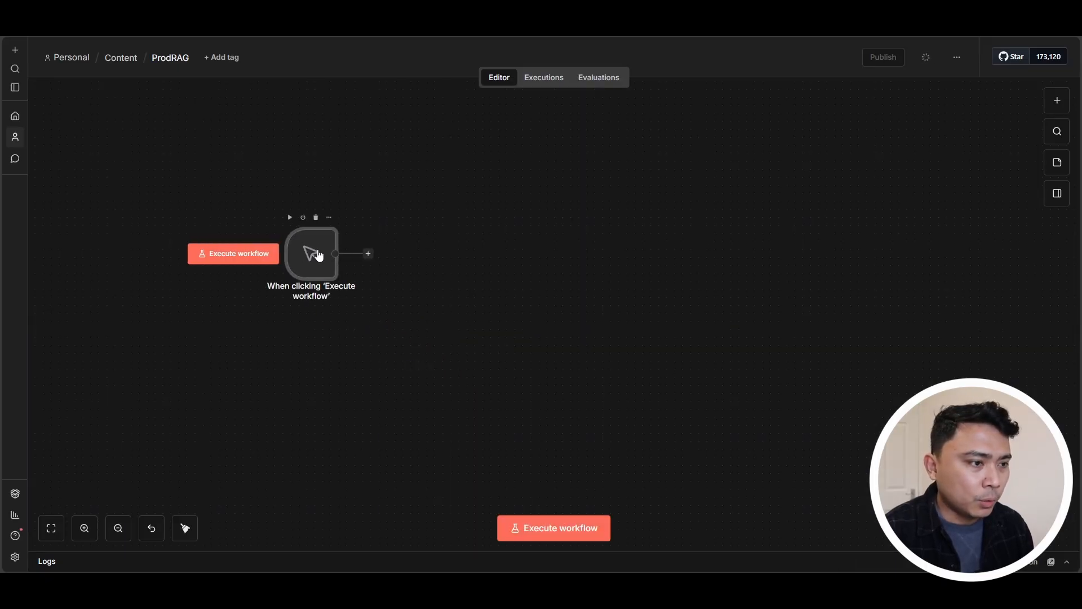
- Add an HTTP Request node after the manual trigger and set its method to POST
{"action": "left_click", "coordinate": [368, 253]}
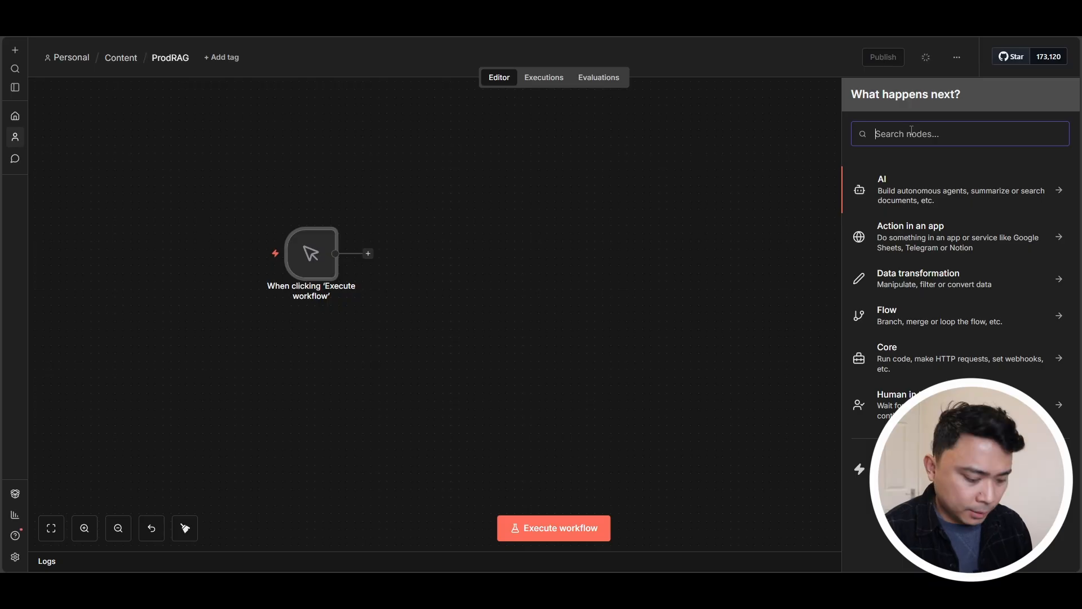
{"action": "type", "text": "htt"}
{"action": "left_click", "coordinate": [911, 189]}
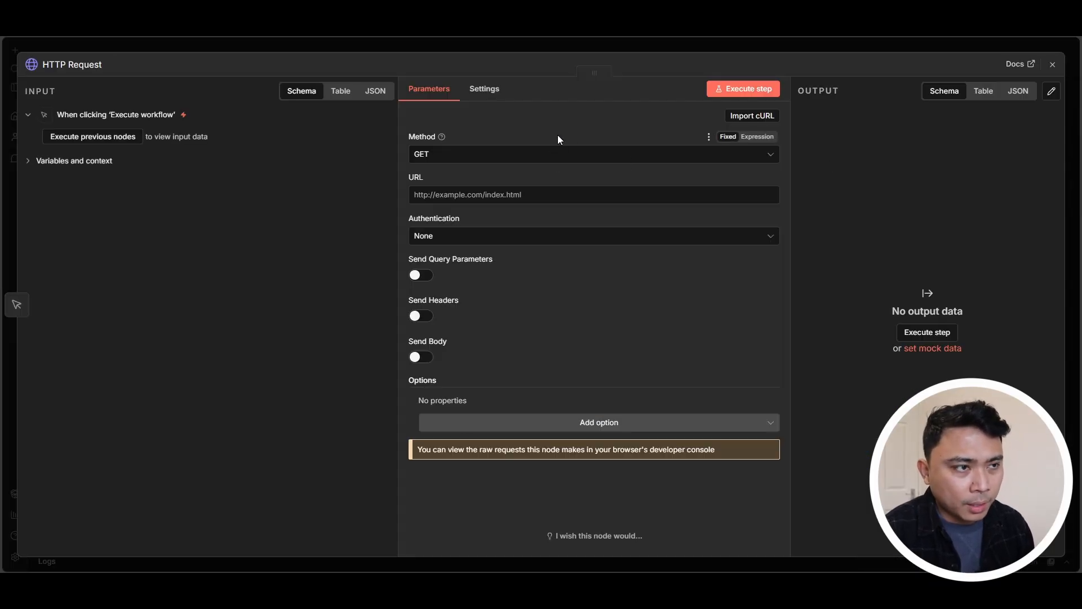
{"action": "left_click", "coordinate": [454, 154]}
{"action": "left_click", "coordinate": [445, 290]}
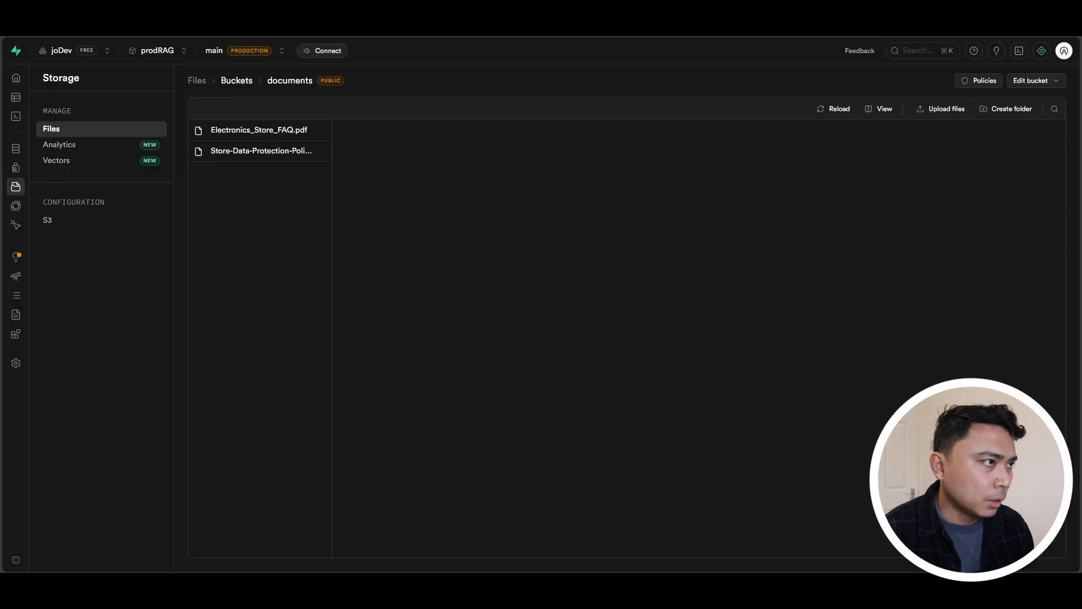
- Switch to Supabase and copy the prodRAG project URL from the Data API settings
{"action": "left_click", "coordinate": [32, 364]}
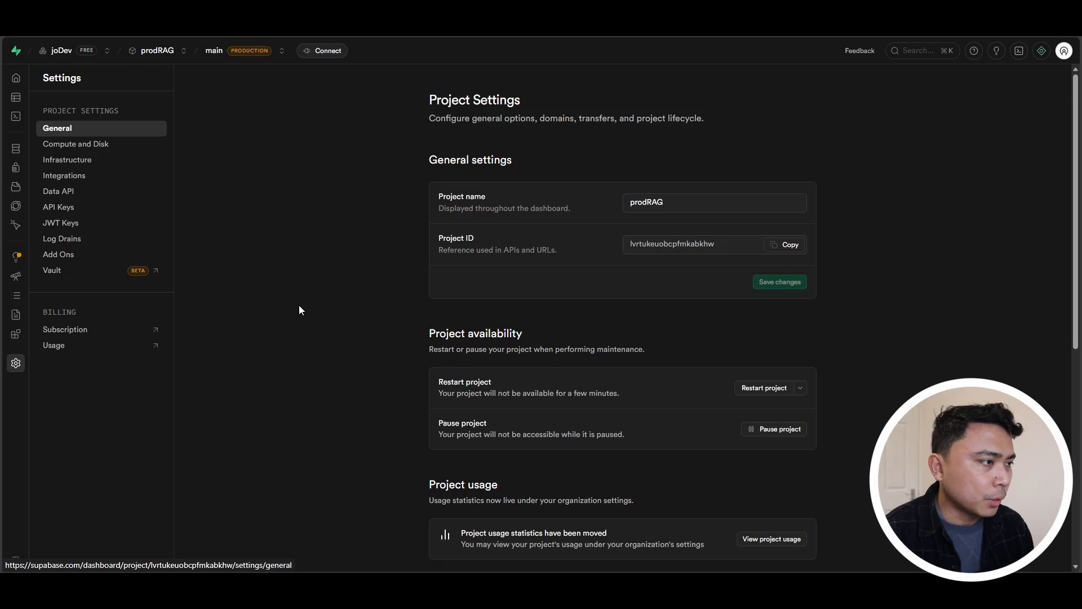
{"action": "left_click", "coordinate": [58, 192]}
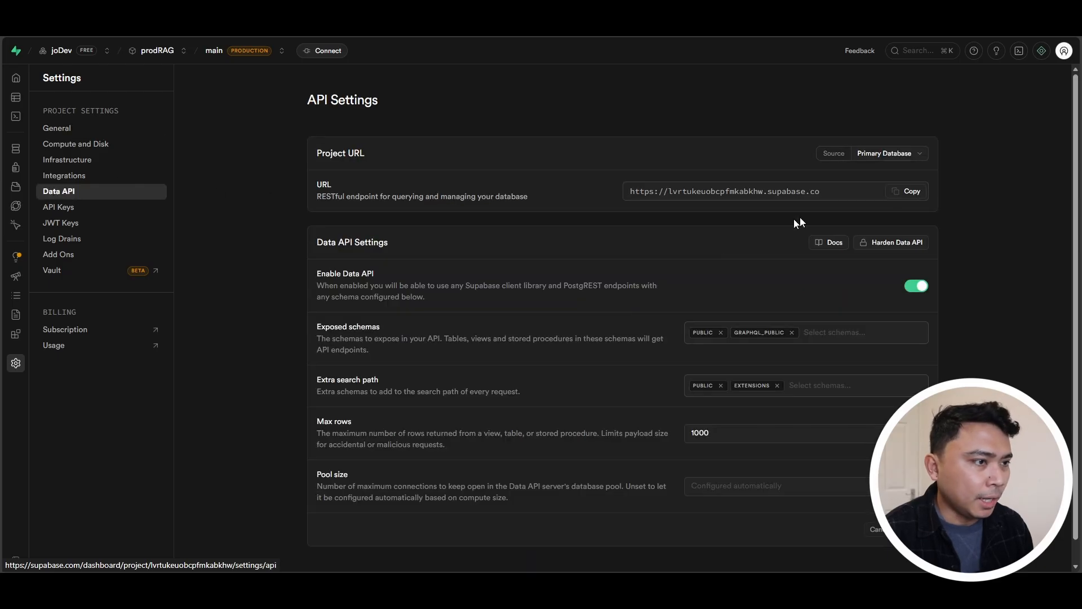
{"action": "left_click", "coordinate": [908, 193]}
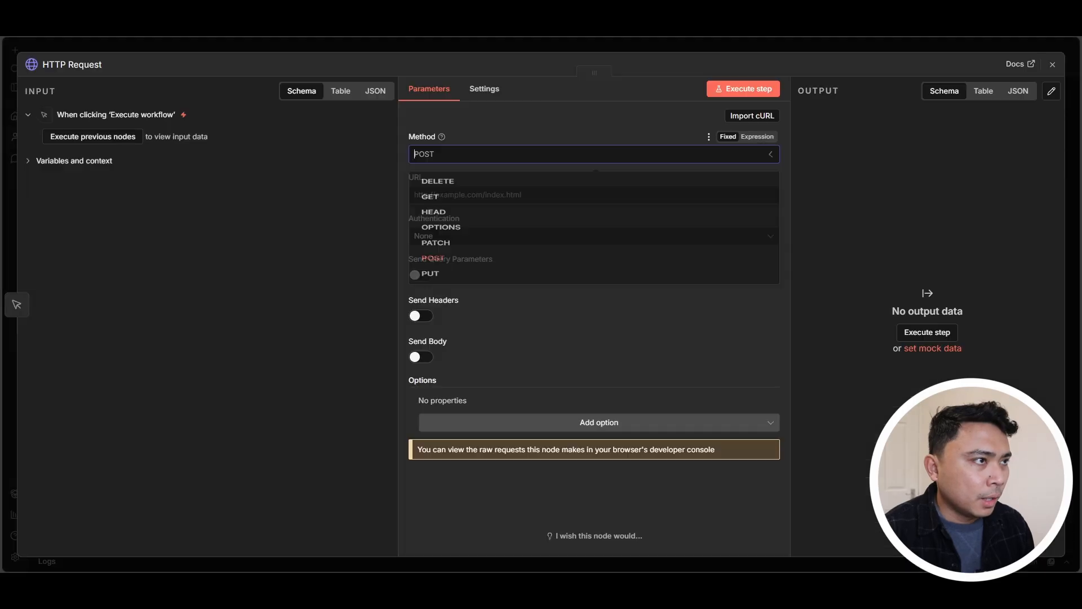
- Back in the n8n HTTP Request node, set the URL to the copied project URL followed by /storage/v1/object/list/documents
{"action": "left_click", "coordinate": [303, 173]}
{"action": "left_click", "coordinate": [518, 197]}
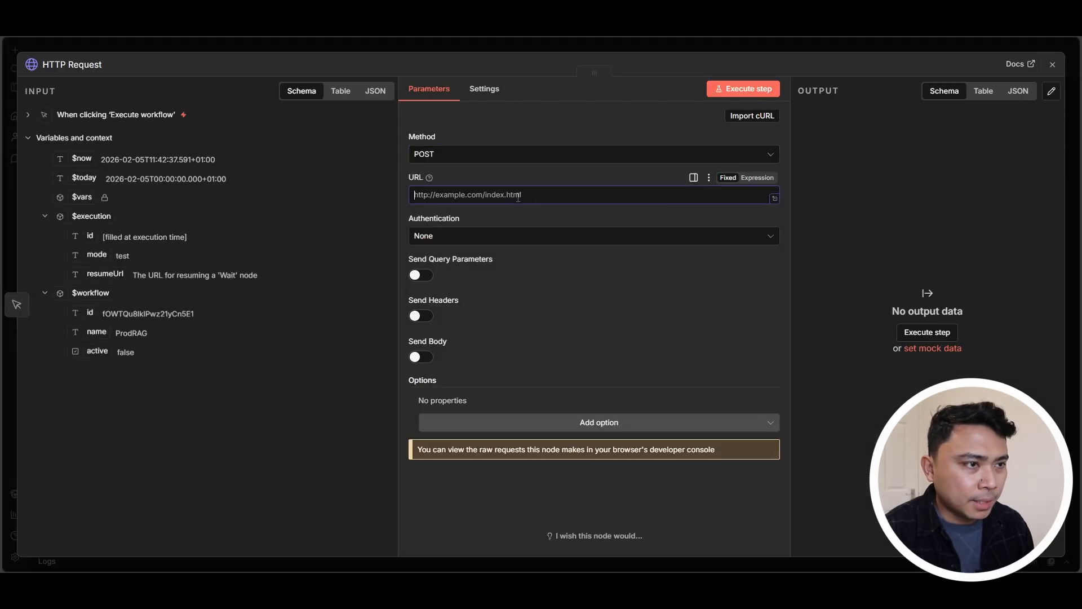
{"action": "key", "text": "ctrl+v"}
{"action": "type", "text": "/"}
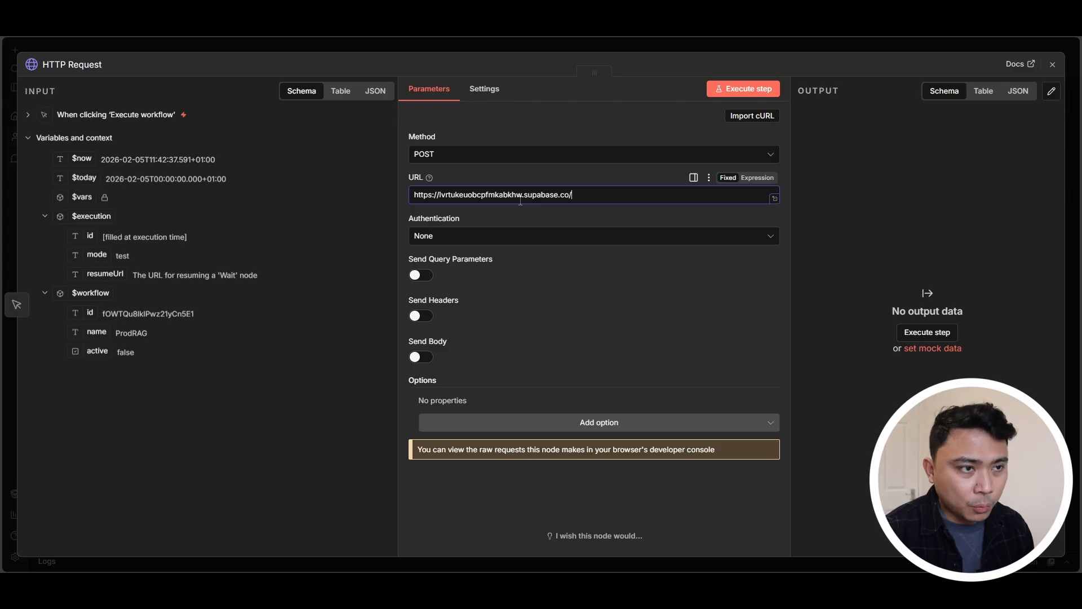
{"action": "type", "text": "s"}
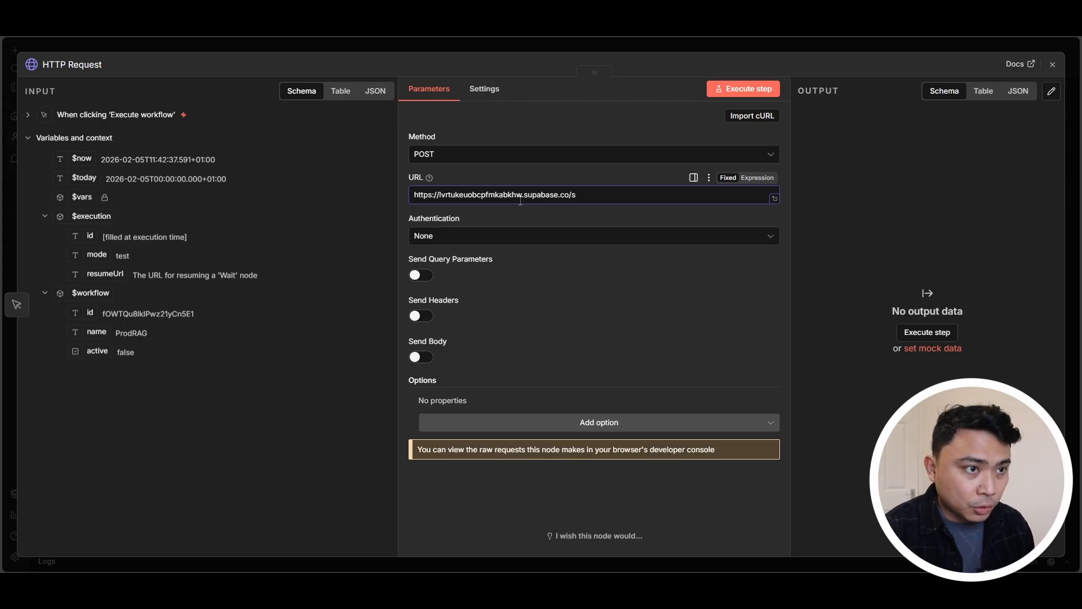
{"action": "type", "text": "o"}
{"action": "type", "text": "rage"}
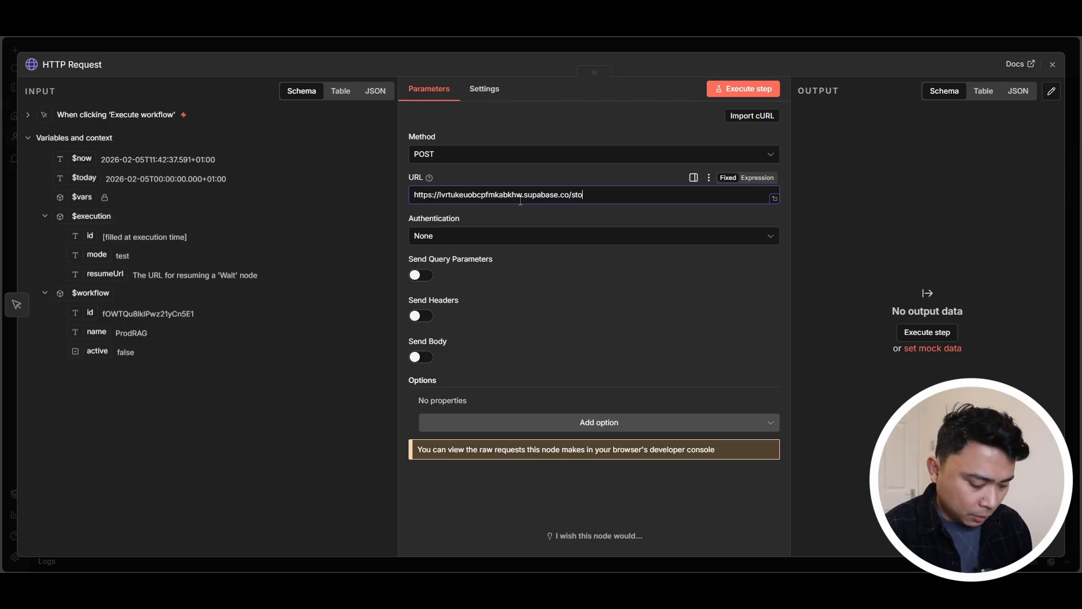
{"action": "type", "text": "/"}
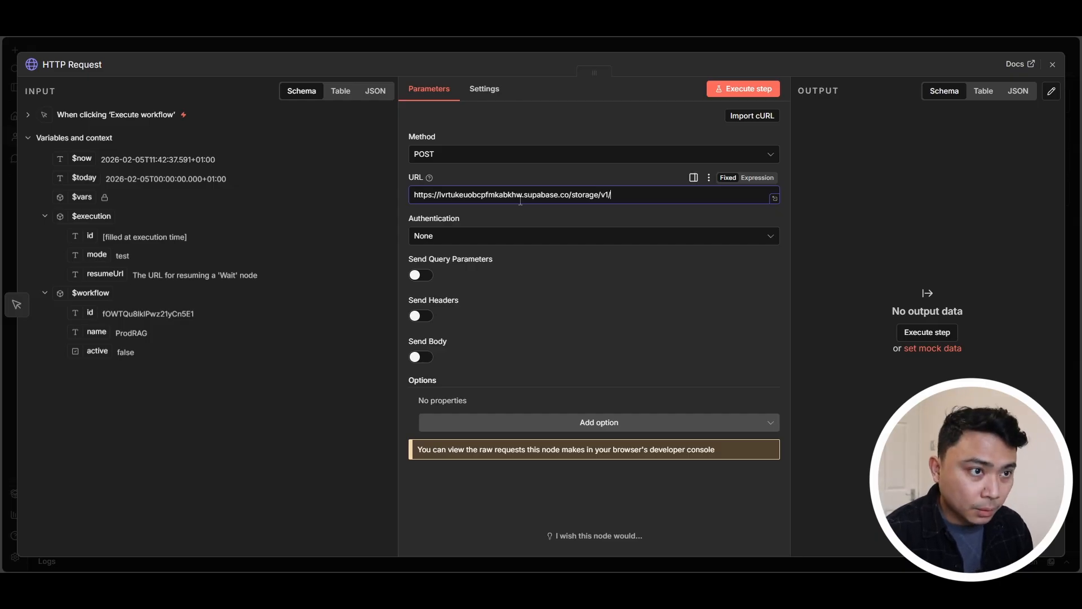
{"action": "type", "text": "v2/object"}
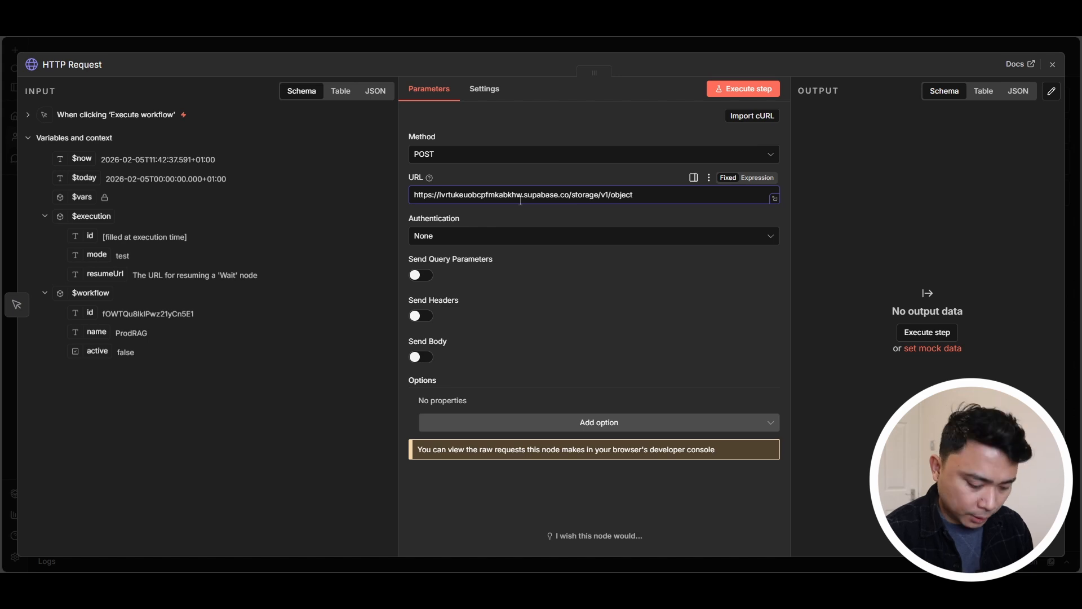
{"action": "type", "text": "/list"}
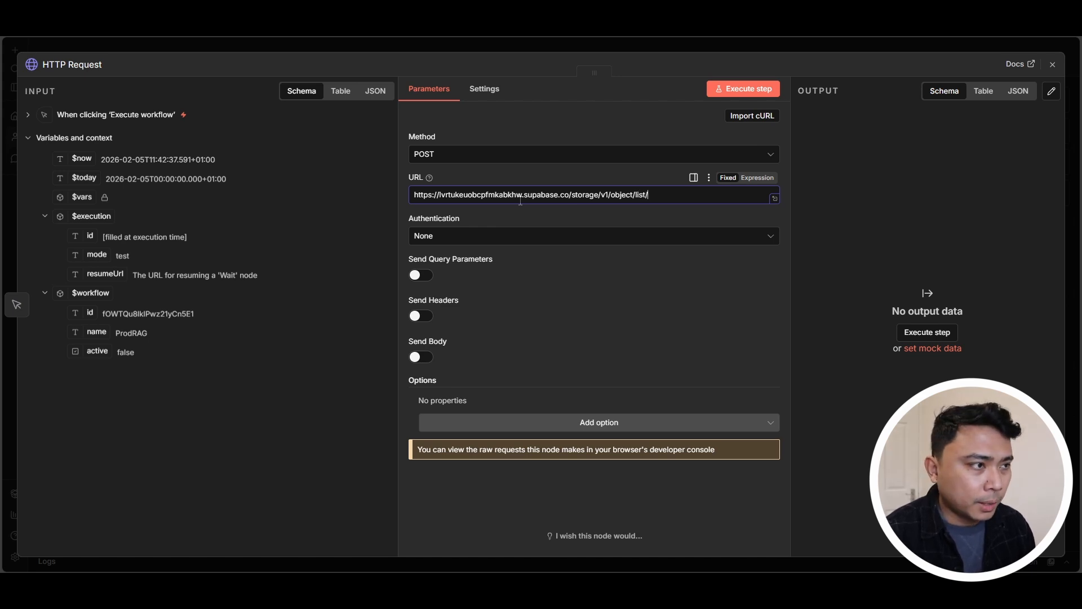
{"action": "type", "text": "/documents"}
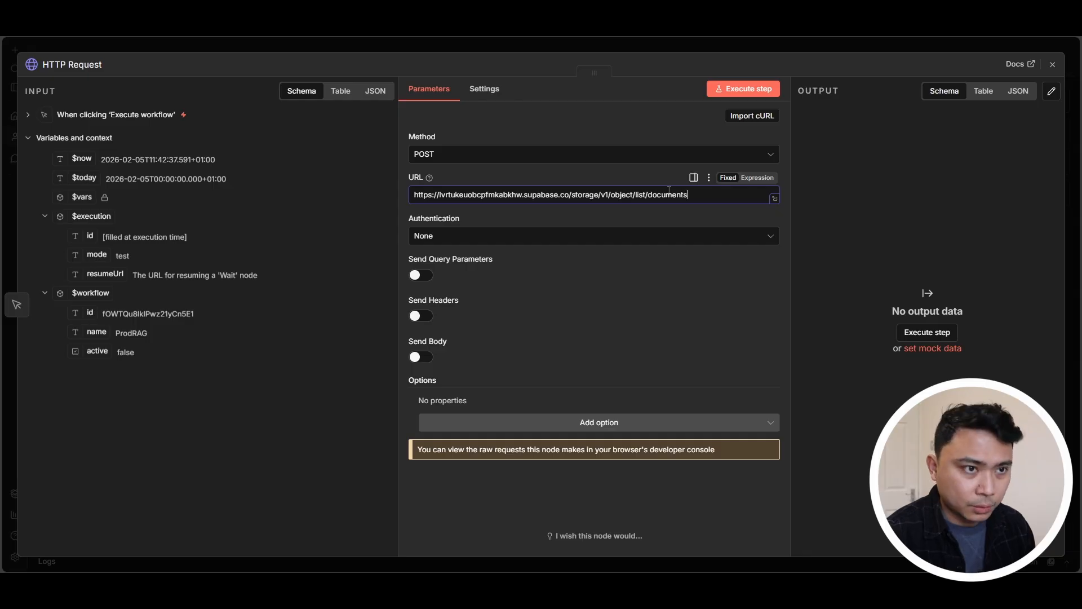
- Set the authentication to Predefined Credential Type with Supabase API, using the credential "Supabase account joDev"
{"action": "left_click", "coordinate": [467, 236]}
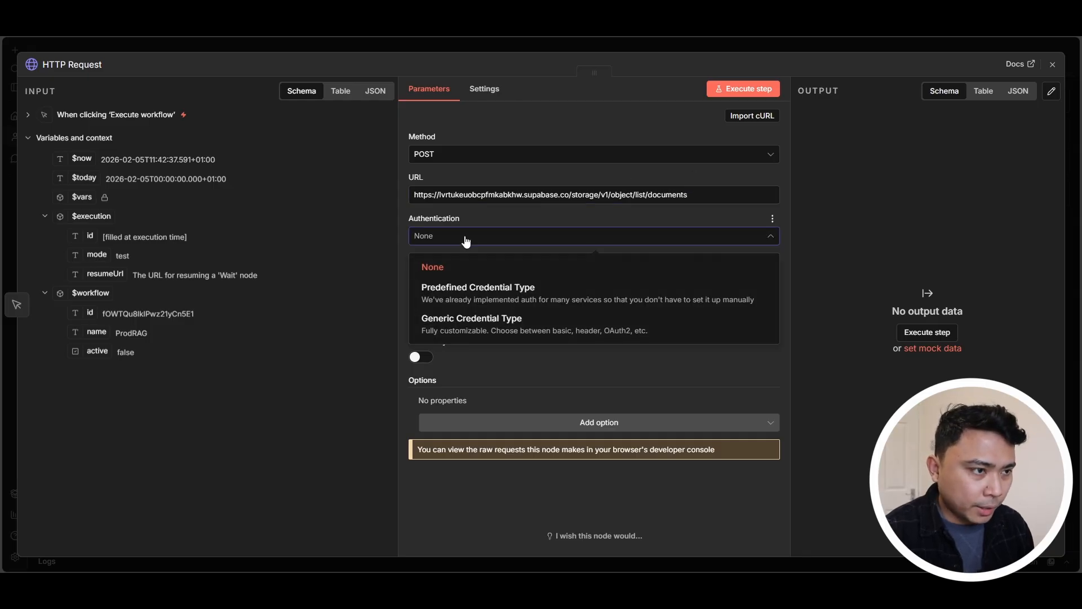
{"action": "left_click", "coordinate": [521, 286]}
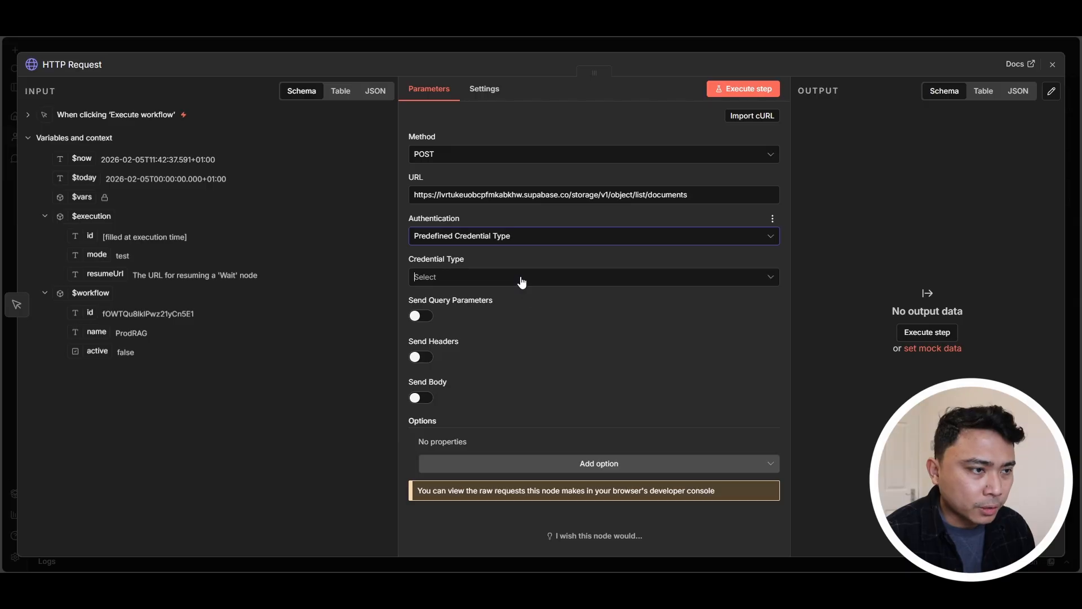
{"action": "left_click", "coordinate": [520, 279]}
{"action": "type", "text": "supa"}
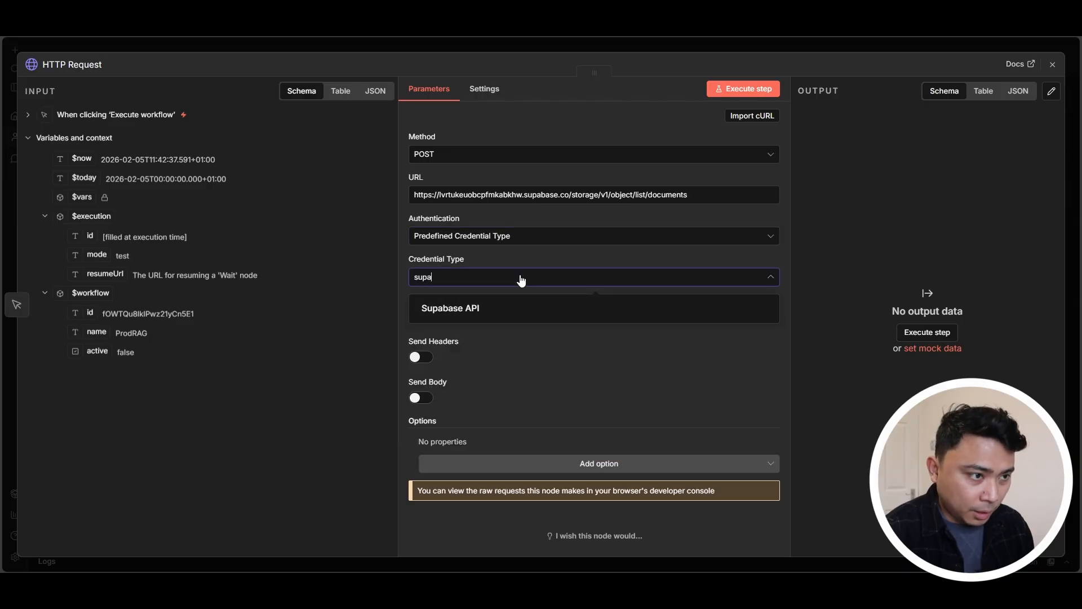
{"action": "left_click", "coordinate": [482, 307]}
{"action": "left_click", "coordinate": [480, 322]}
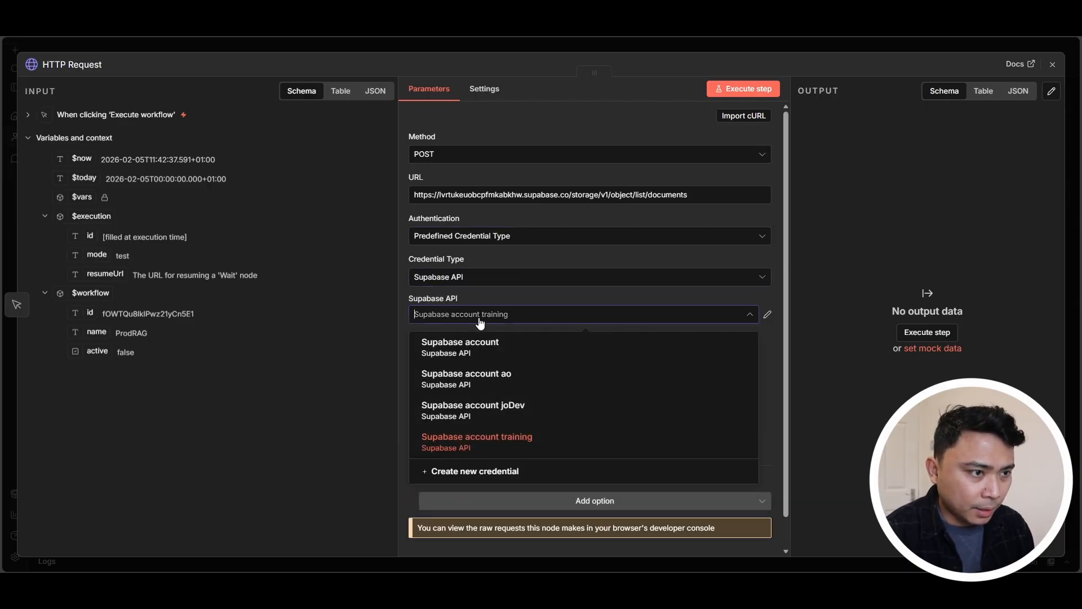
{"action": "left_click", "coordinate": [480, 410]}
- Enable sending a body with the HTTP request and specify it using JSON
{"action": "scroll", "coordinate": [568, 370], "scroll_direction": "down", "scroll_amount": 1}
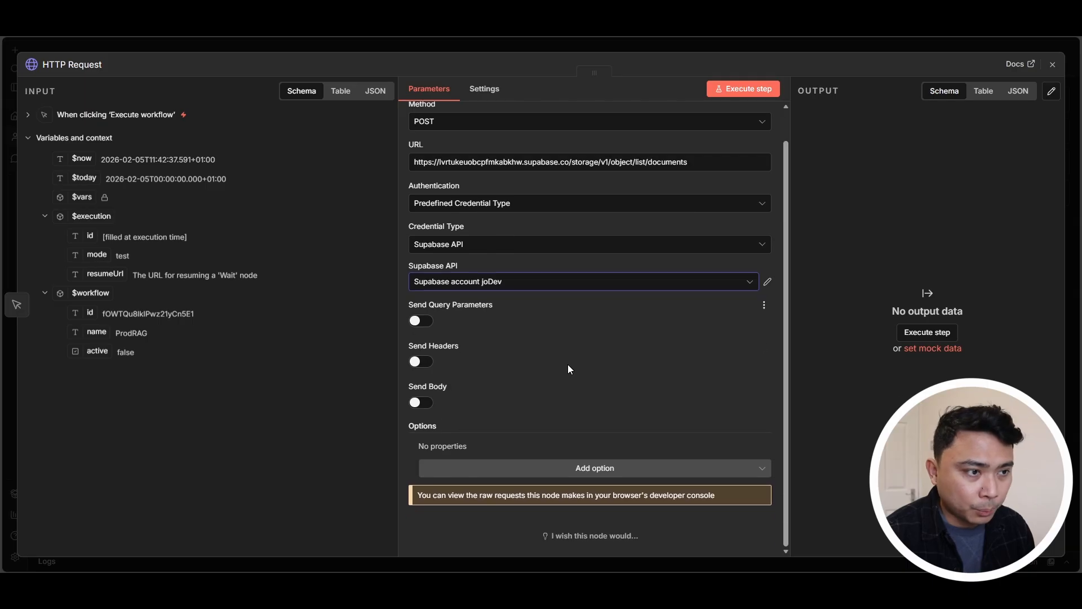
{"action": "left_click", "coordinate": [426, 401]}
{"action": "scroll", "coordinate": [502, 431], "scroll_direction": "down", "scroll_amount": 3}
{"action": "left_click", "coordinate": [460, 374]}
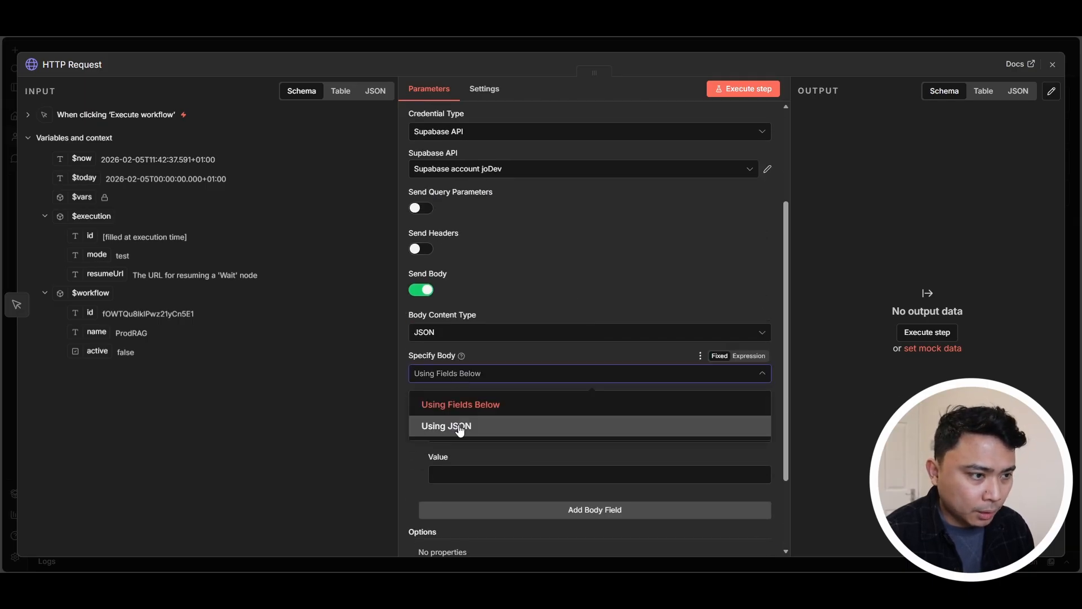
{"action": "left_click", "coordinate": [458, 427]}
- Choose Using JSON for the request body and begin the JSON object with "limit": 100
{"action": "left_click", "coordinate": [464, 427]}
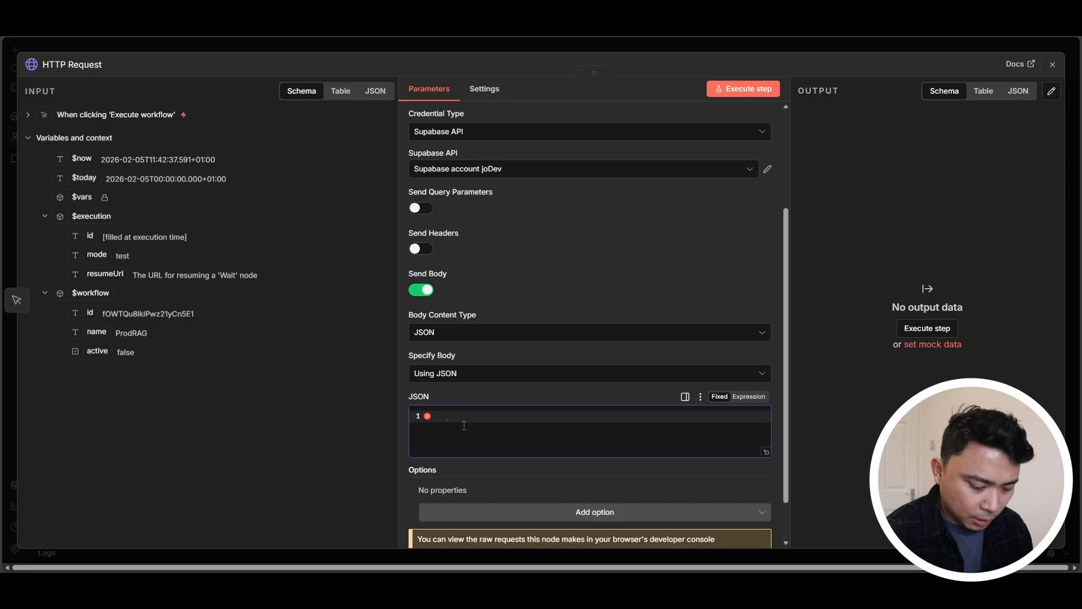
{"action": "type", "text": "{"}
{"action": "key", "text": "Return"}
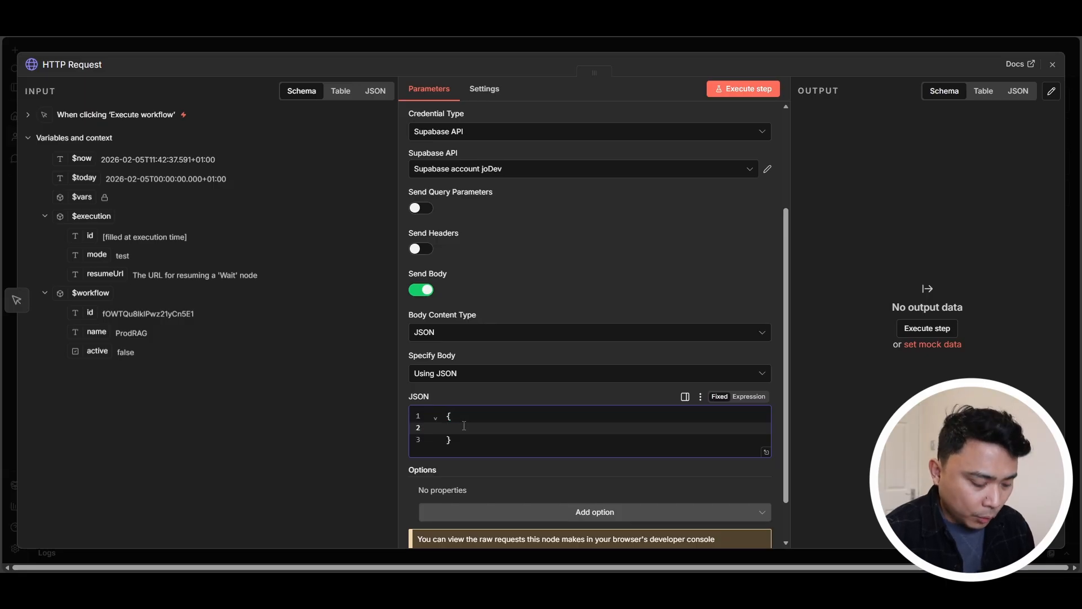
{"action": "type", "text": "\"\""}
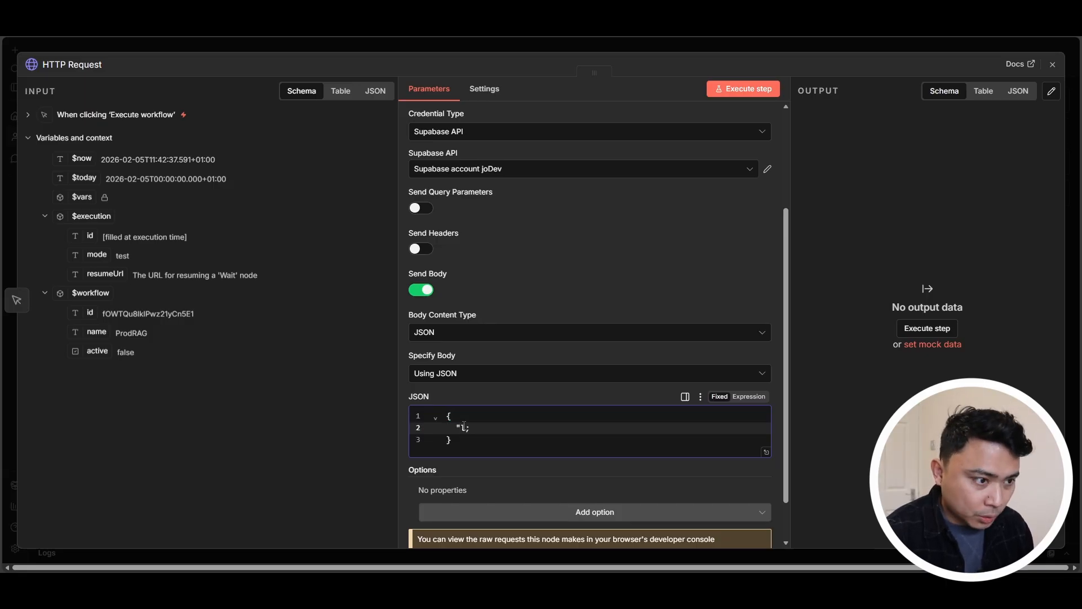
{"action": "type", "text": "limit\": 100"}
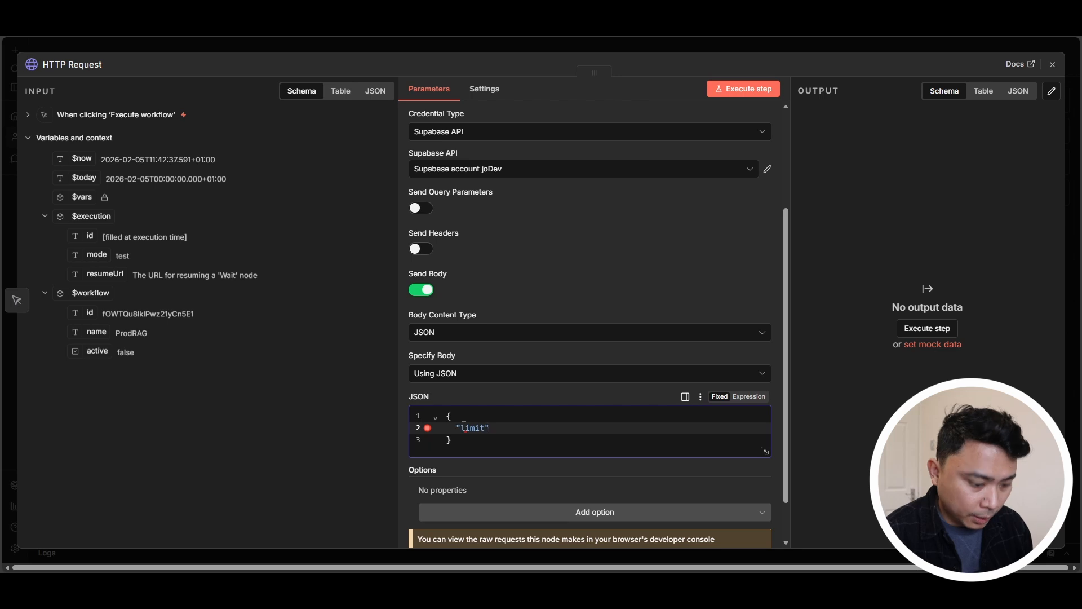
{"action": "type", "text": ","}
{"action": "key", "text": "Return"}
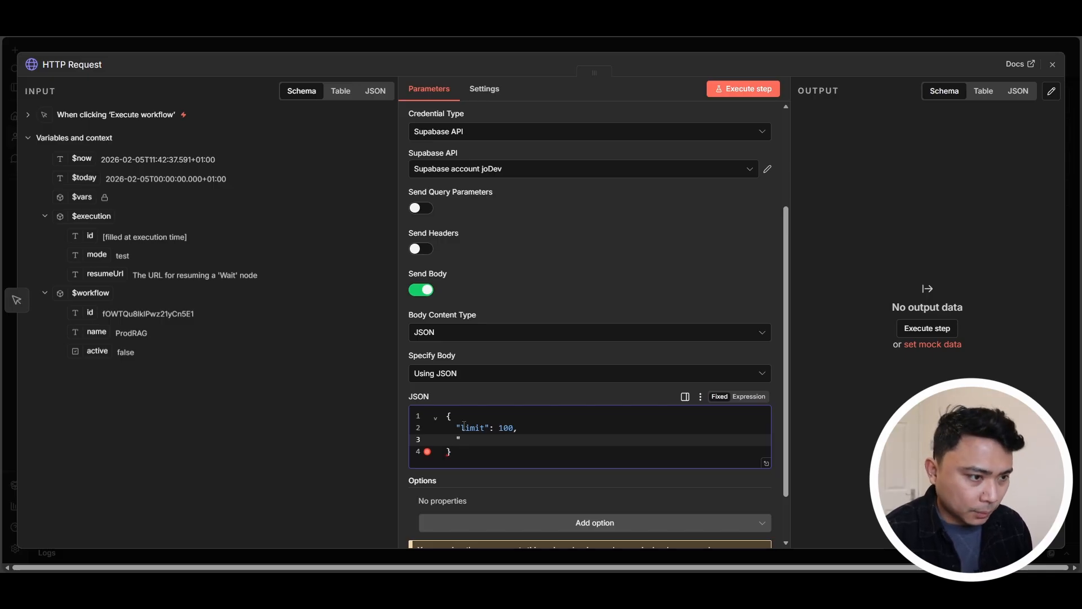
- Add "offset": 0 and an empty-string "prefix" to the JSON body below the limit
{"action": "type", "text": "offset\""}
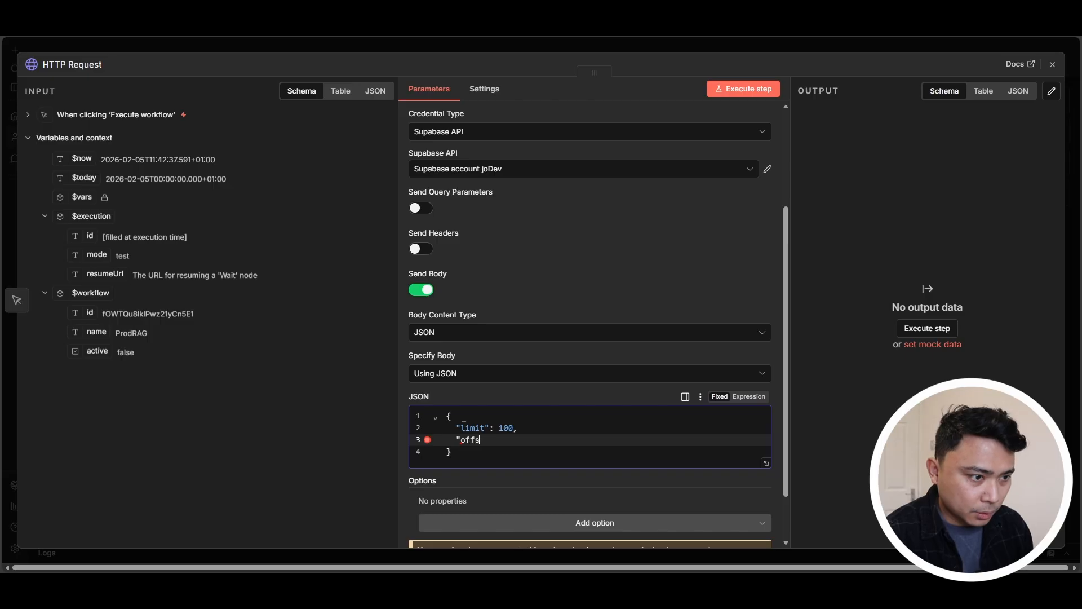
{"action": "key", "text": "BackSpace"}
{"action": "key", "text": "BackSpace"}
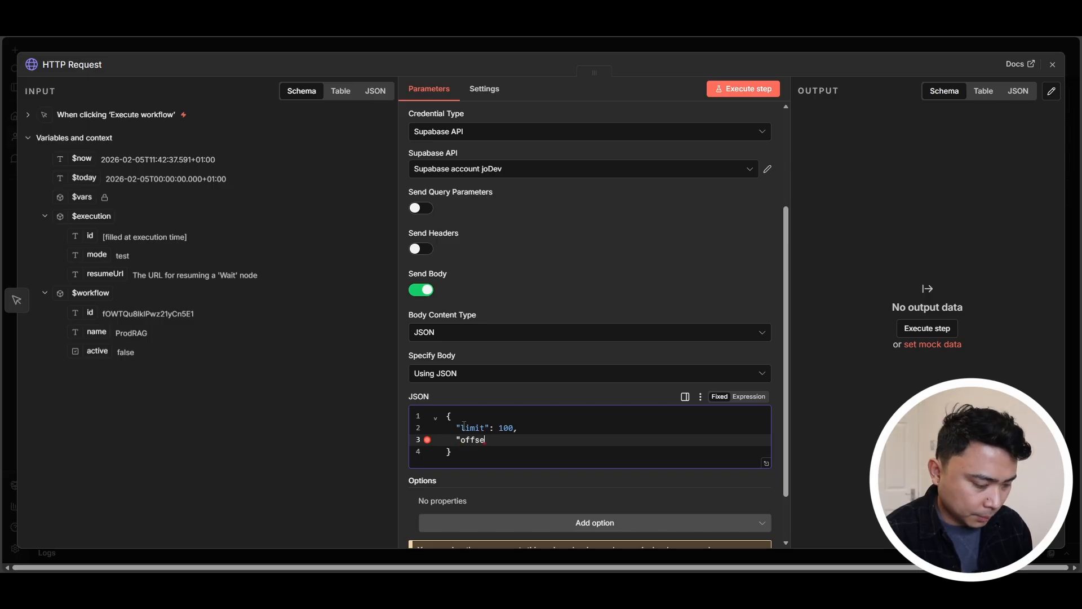
{"action": "type", "text": "t\": 0"}
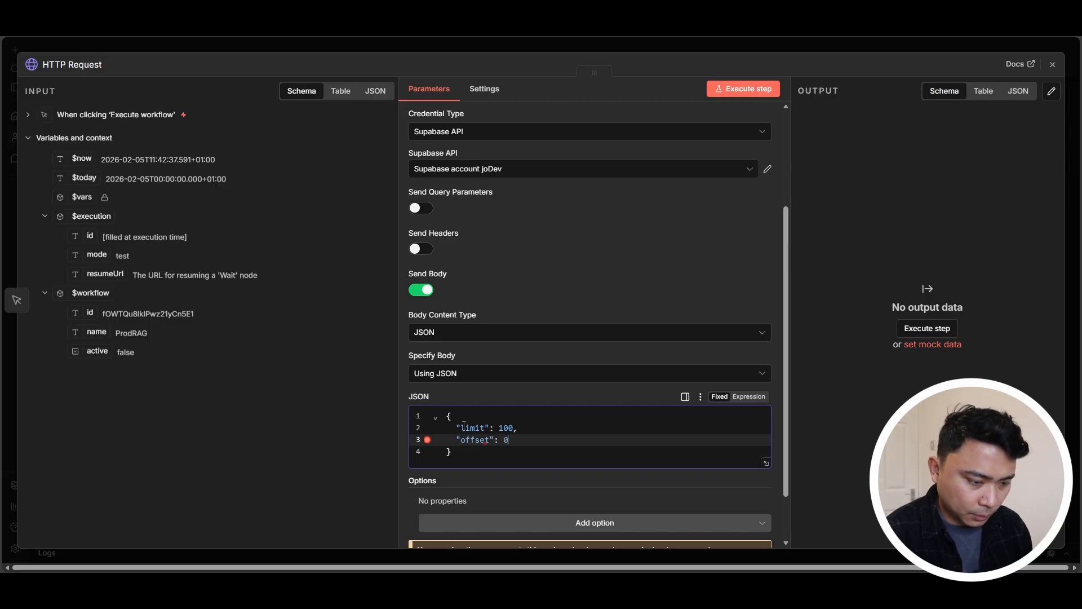
{"action": "type", "text": ","}
{"action": "key", "text": "Return"}
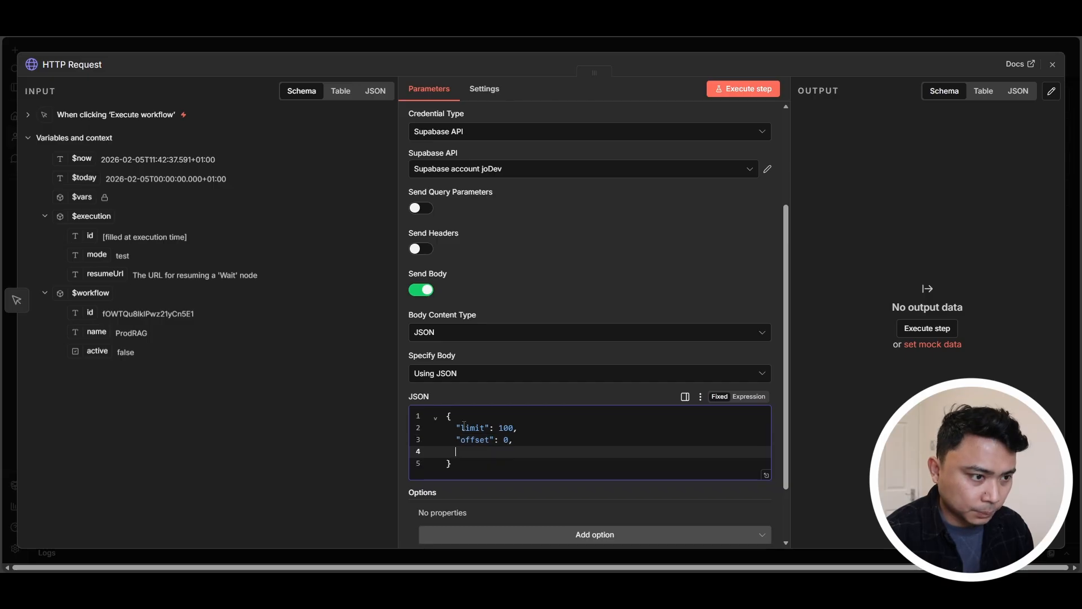
{"action": "type", "text": "\""}
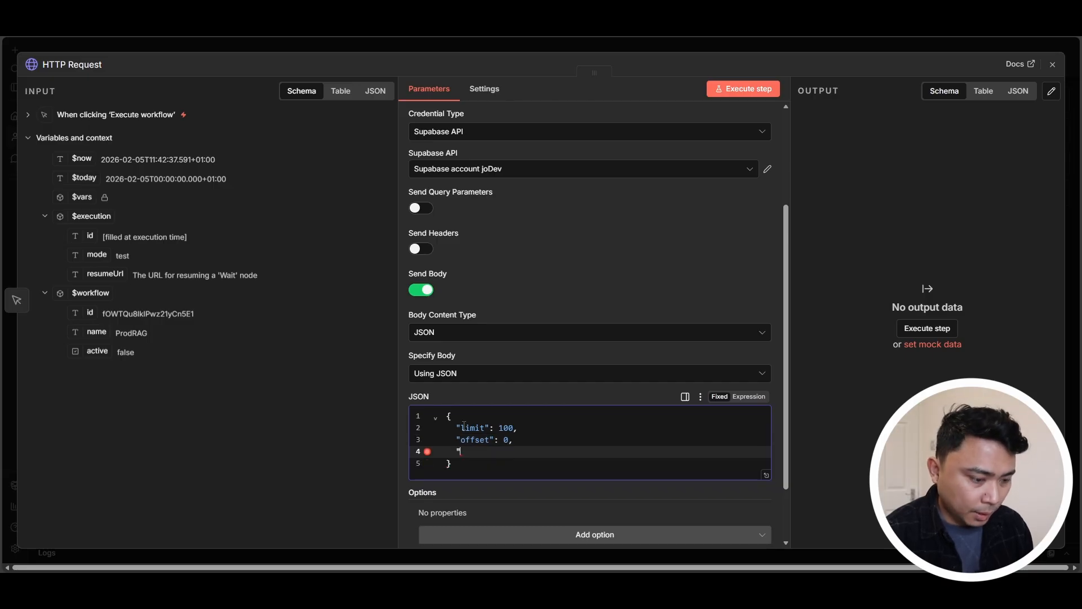
{"action": "type", "text": "prefix"}
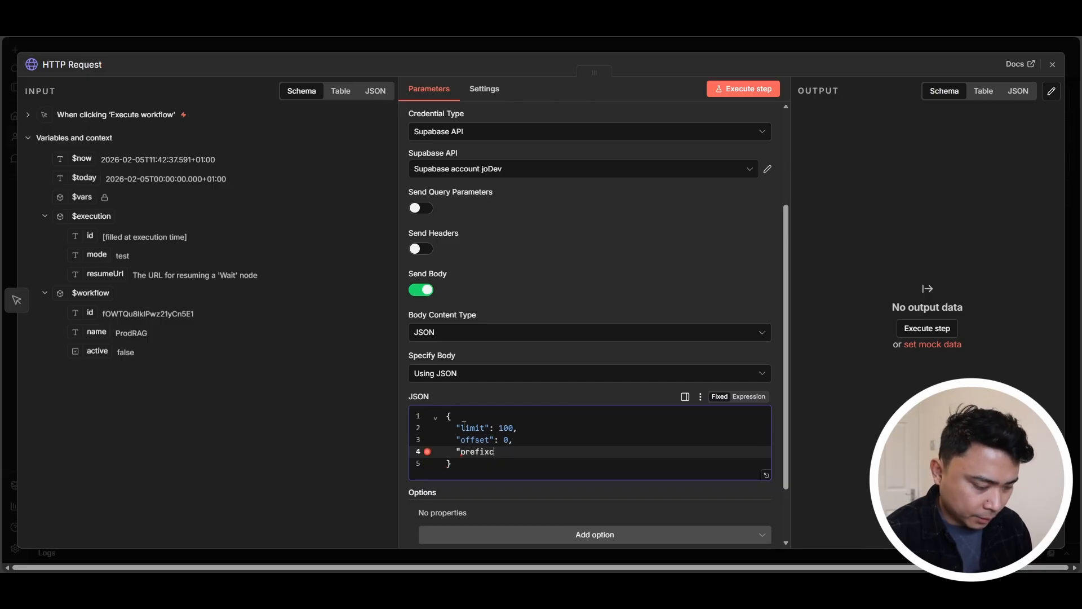
{"action": "type", "text": "\""}
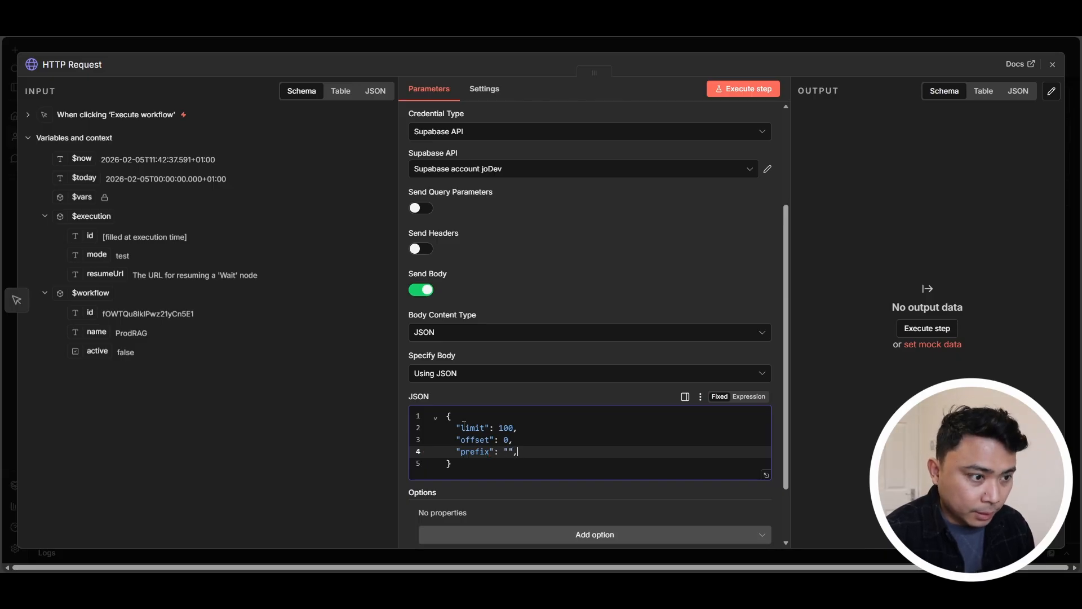
{"action": "type", "text": ": \"\","}
{"action": "key", "text": "Return"}
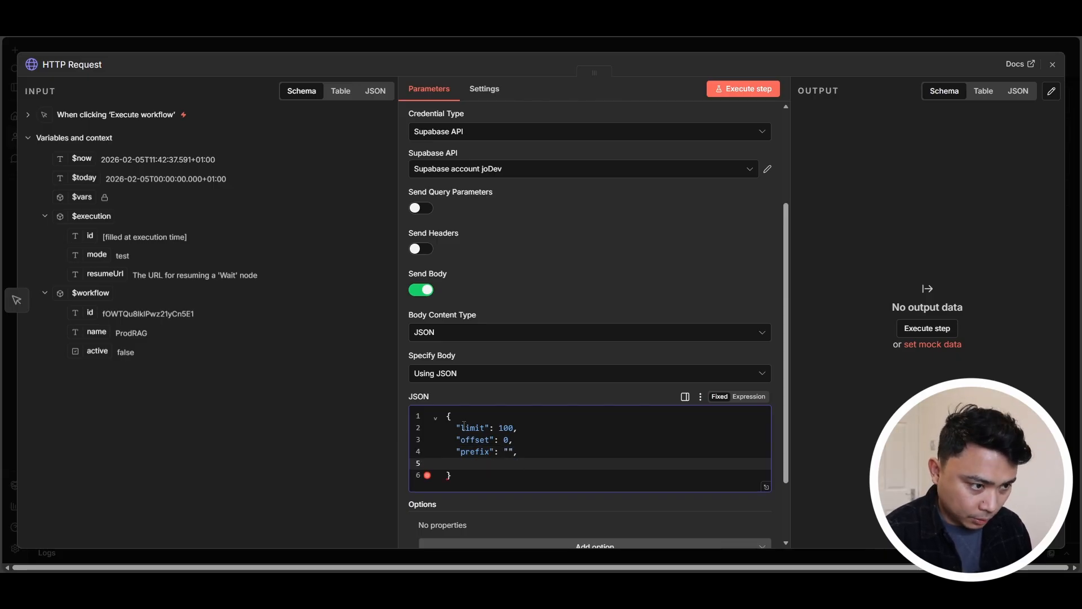
- Add a nested "sortBy" object to the JSON body with "column" set to "name"
{"action": "type", "text": "\"sort"}
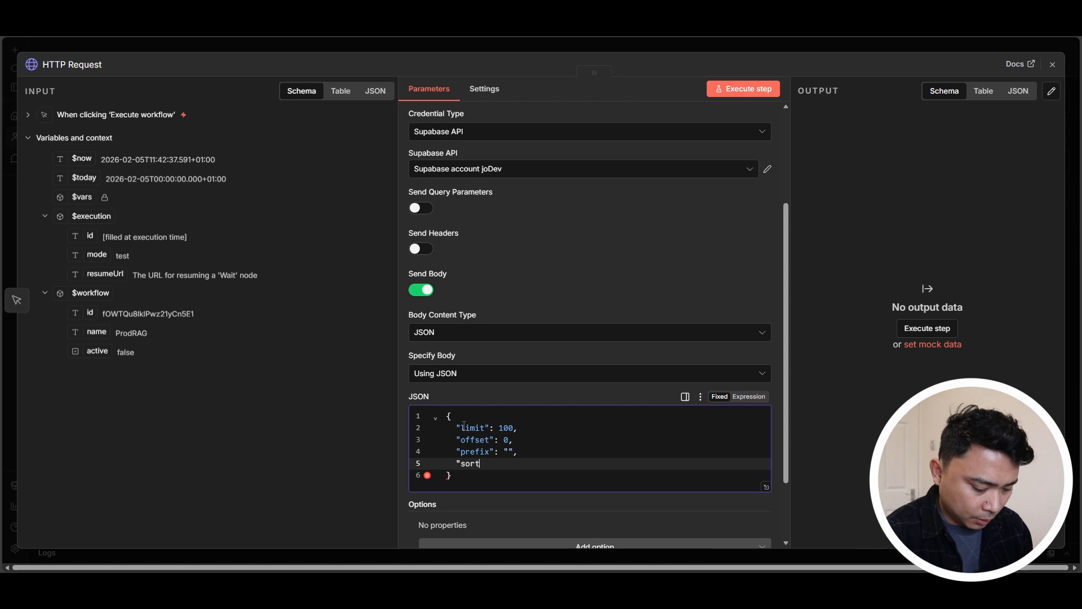
{"action": "type", "text": "By\""}
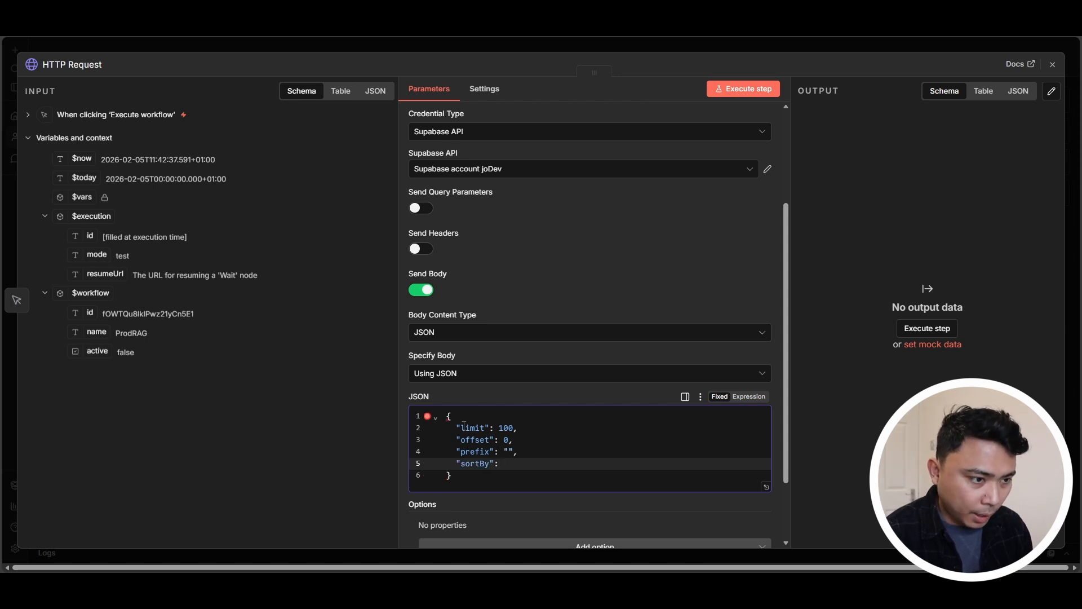
{"action": "type", "text": ": {"}
{"action": "key", "text": "Return"}
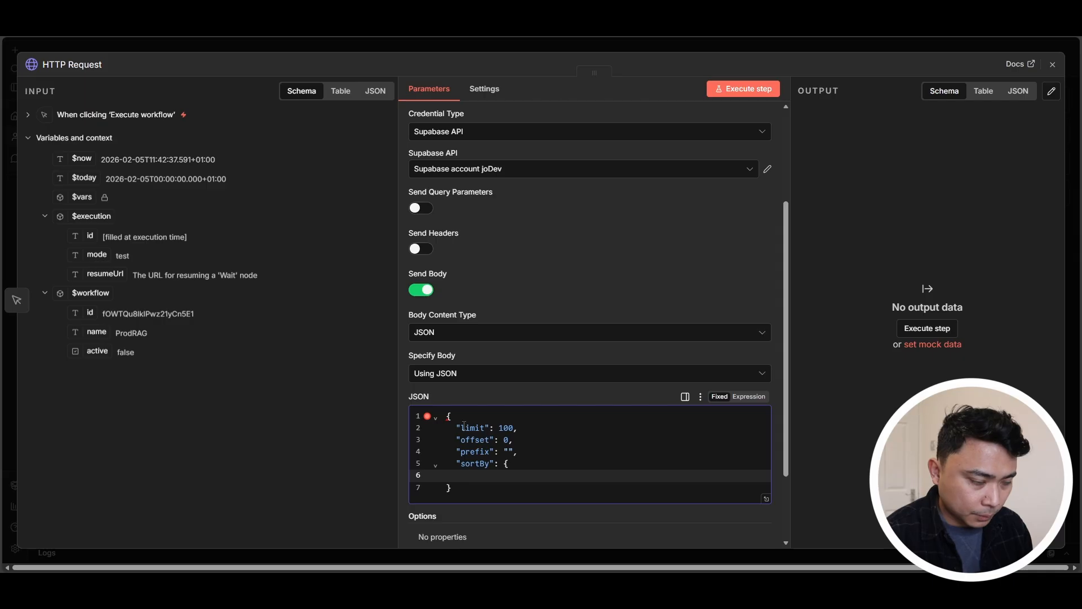
{"action": "type", "text": "\""}
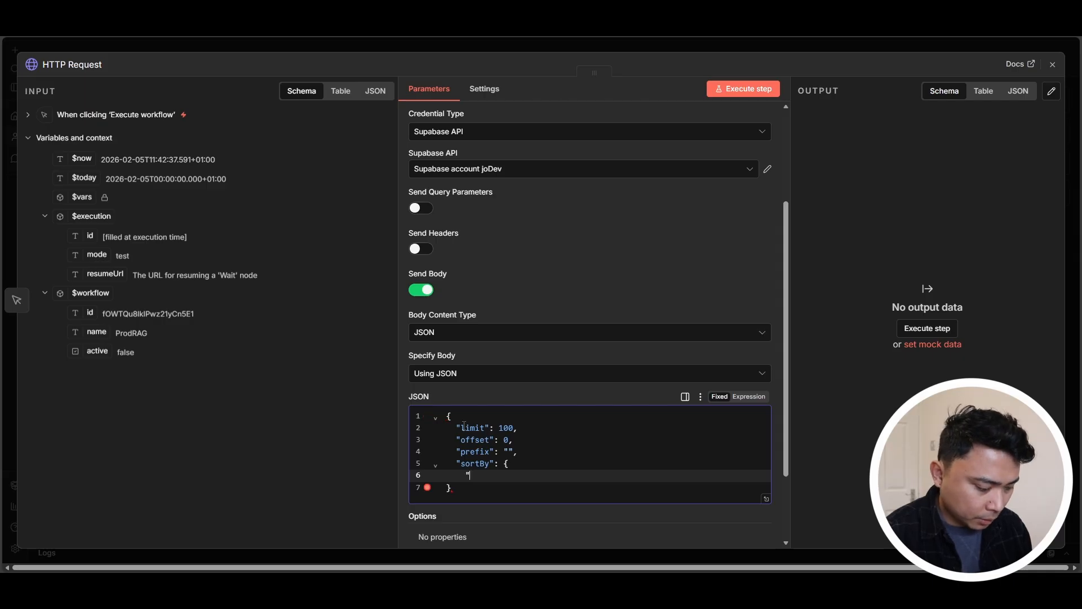
{"action": "type", "text": "co"}
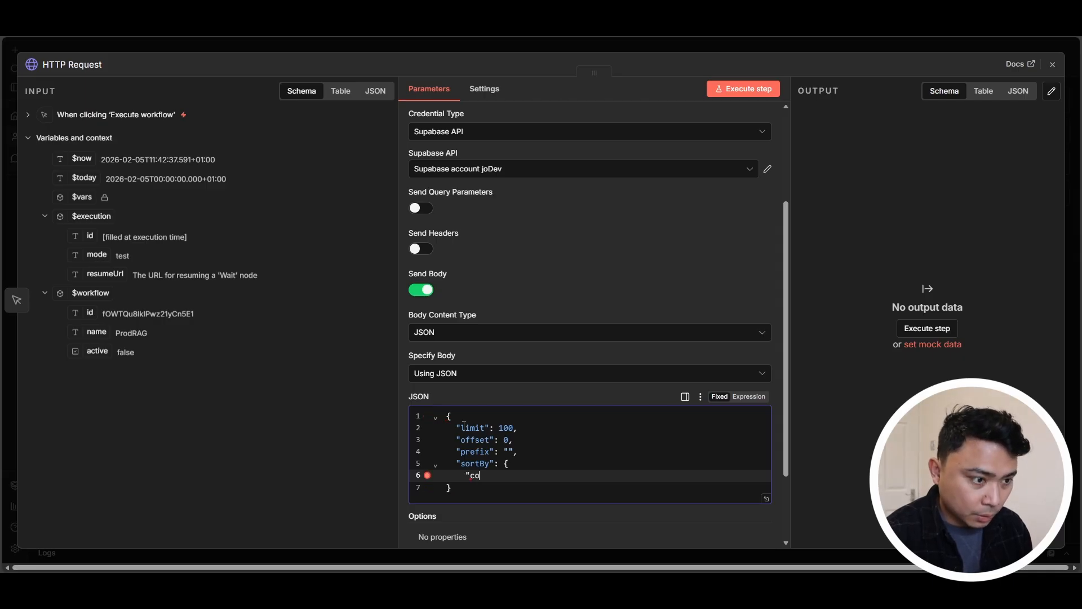
{"action": "type", "text": "lumn"}
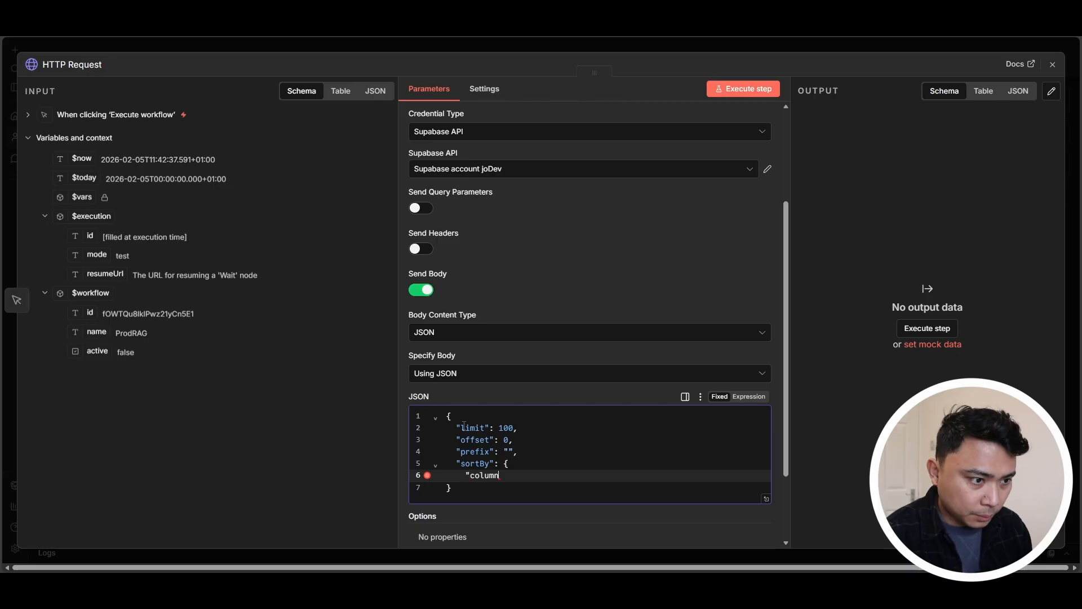
{"action": "type", "text": "\": \"nam"}
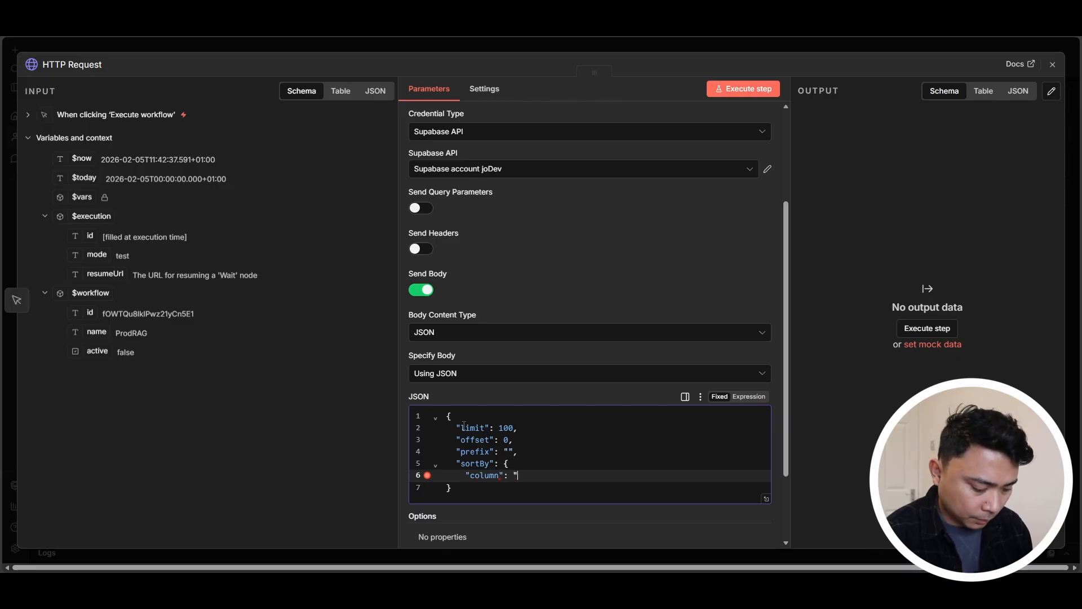
{"action": "type", "text": "e\""}
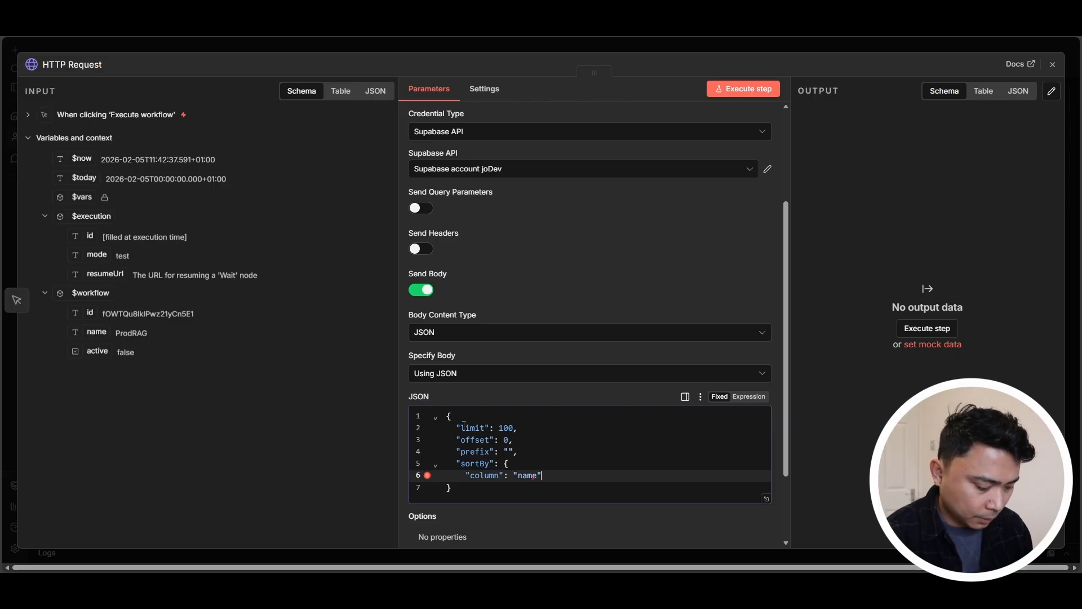
{"action": "type", "text": ","}
{"action": "key", "text": "Return"}
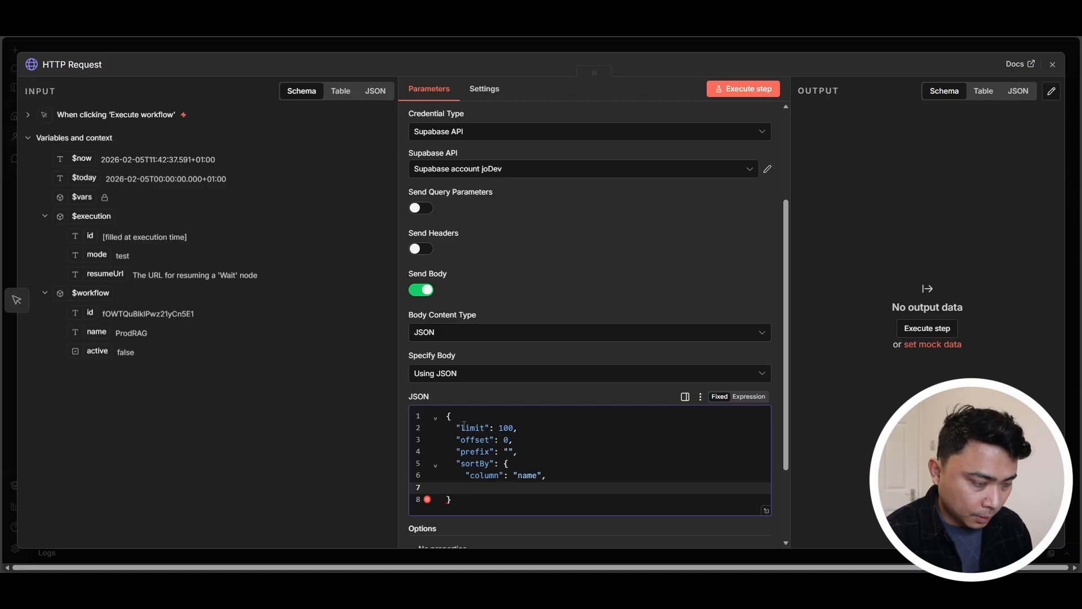
- Set "order" to "asc" inside the "sortBy" object and close the object with a brace
{"action": "type", "text": "\"order"}
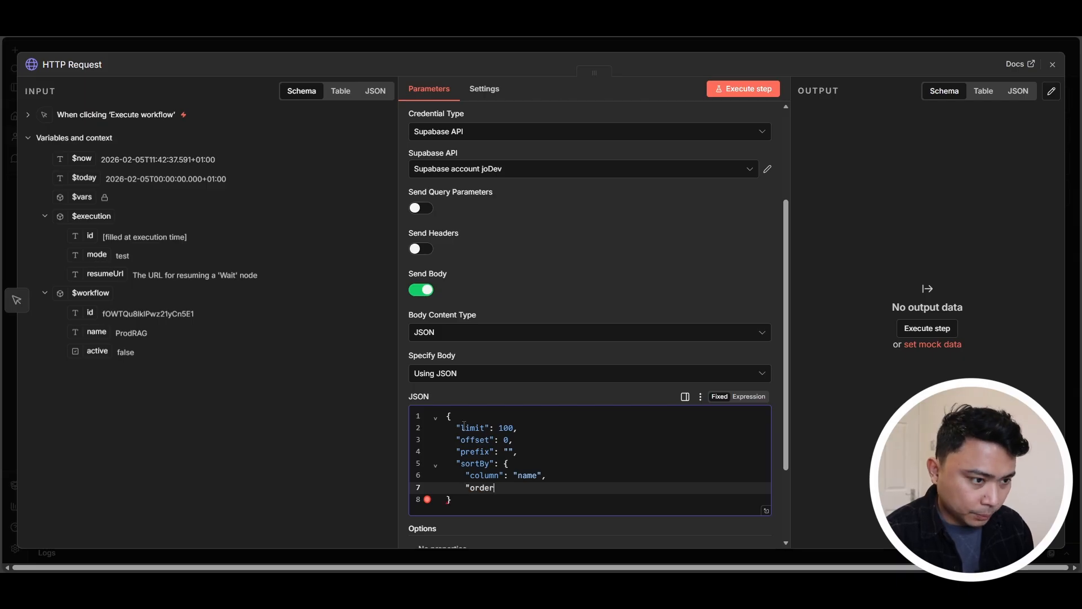
{"action": "type", "text": "\":"}
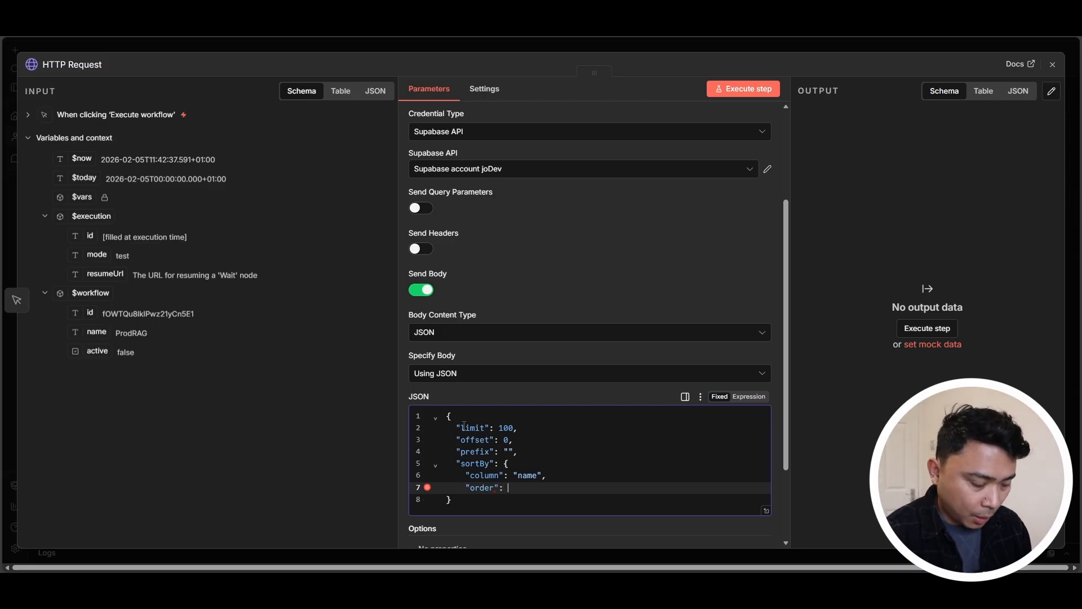
{"action": "type", "text": " \"asc\""}
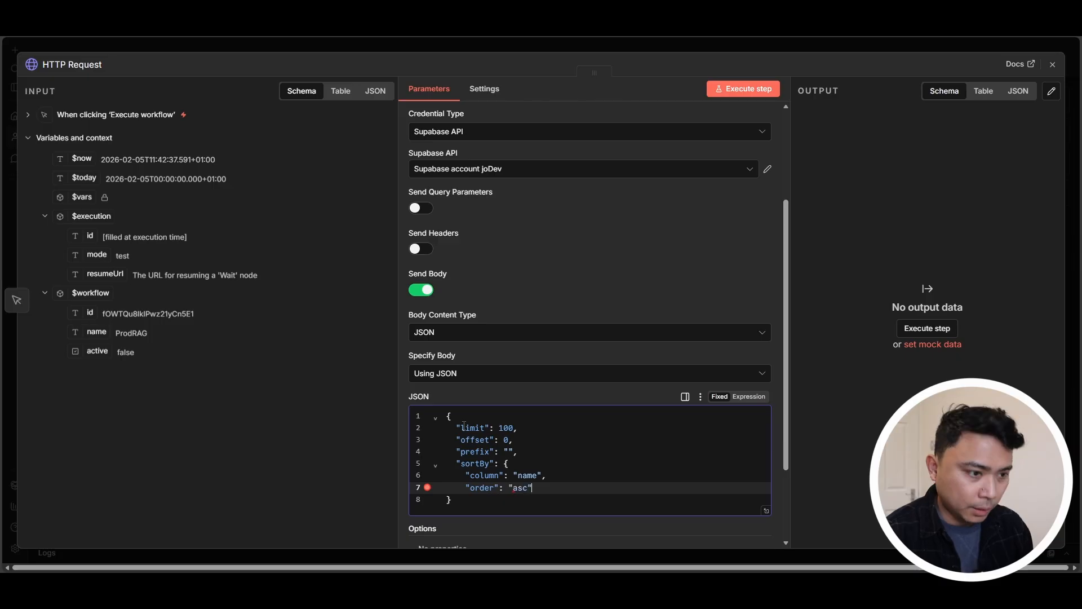
{"action": "key", "text": "Return"}
{"action": "type", "text": "}"}
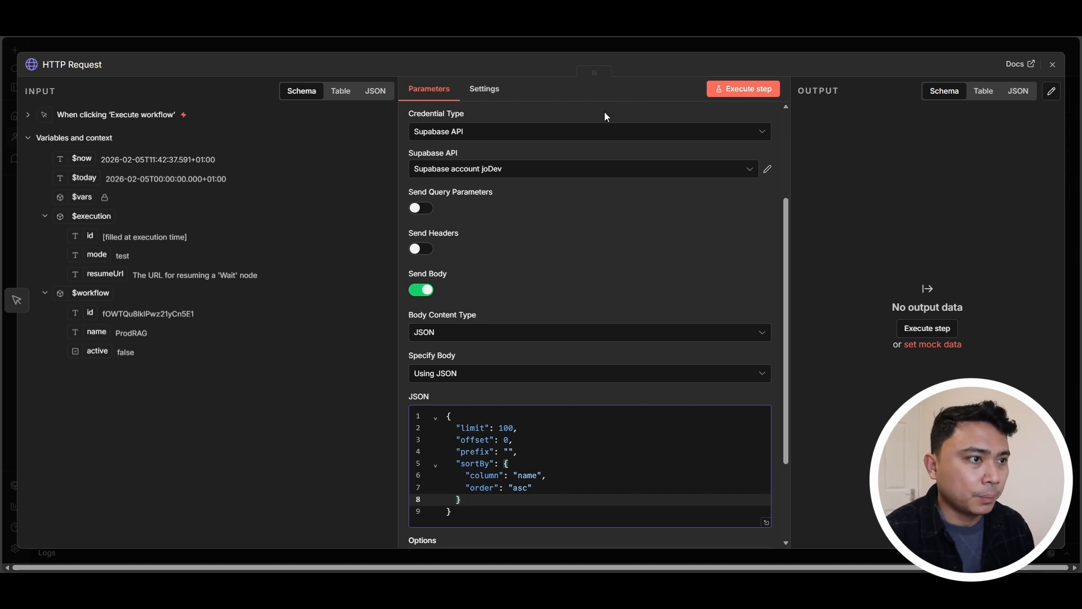
- Rename the HTTP Request node to "Pull files from supabase"
{"action": "left_click", "coordinate": [77, 65]}
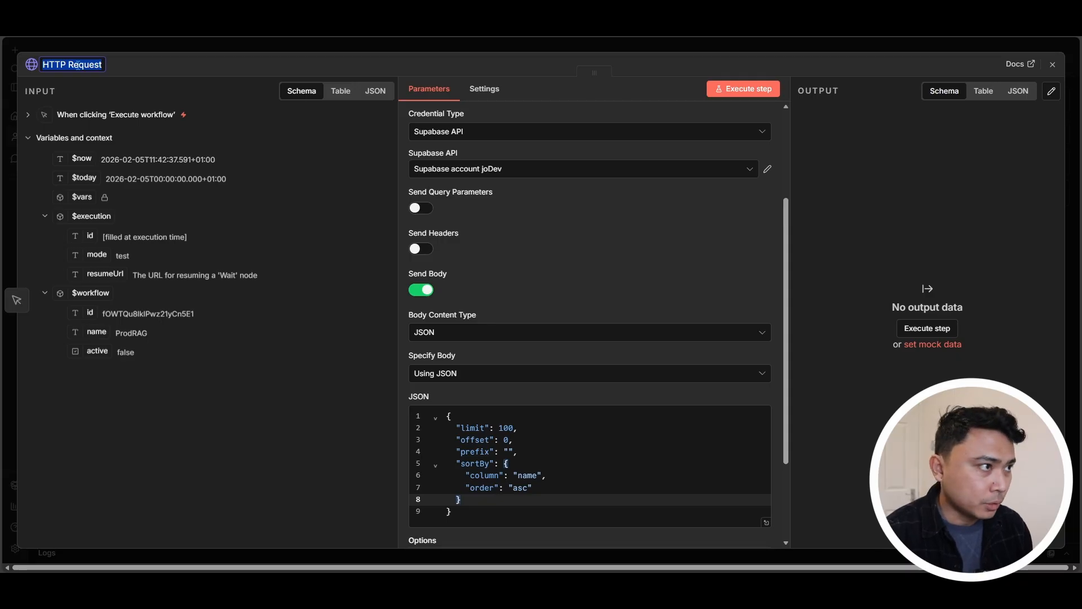
{"action": "type", "text": "Pull data"}
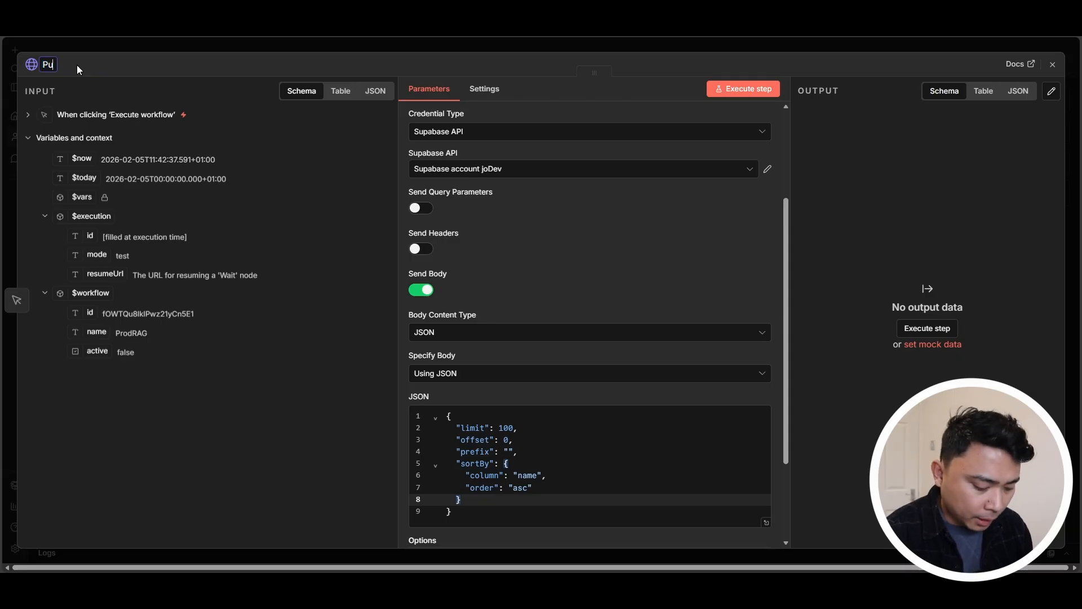
{"action": "key", "text": "BackSpace"}
{"action": "key", "text": "BackSpace"}
{"action": "key", "text": "BackSpace"}
{"action": "key", "text": "BackSpace"}
{"action": "key", "text": "BackSpace"}
{"action": "type", "text": "fi"}
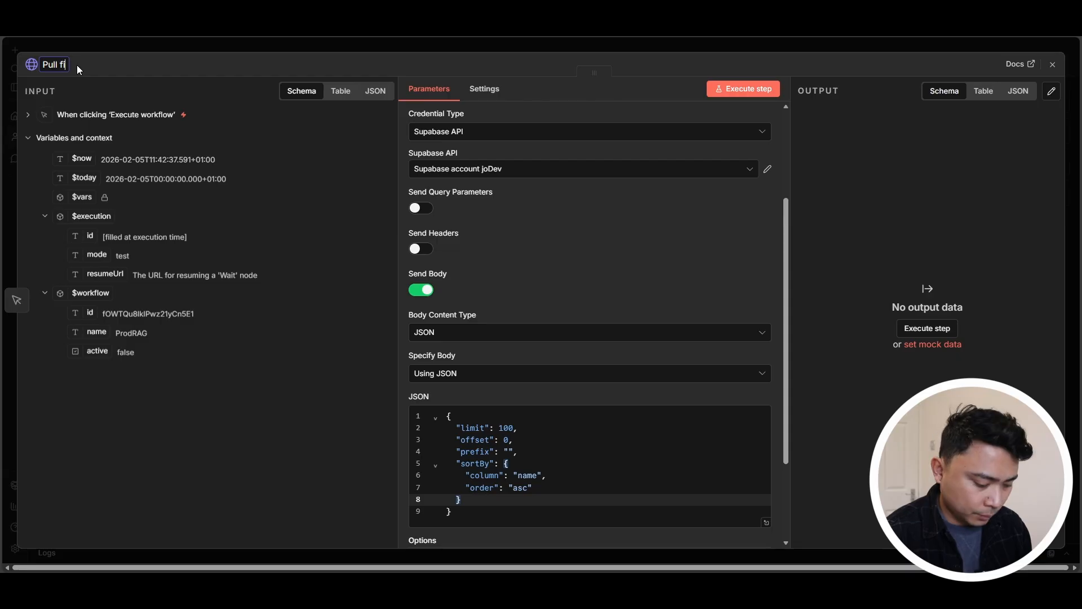
{"action": "type", "text": "les from supaba"}
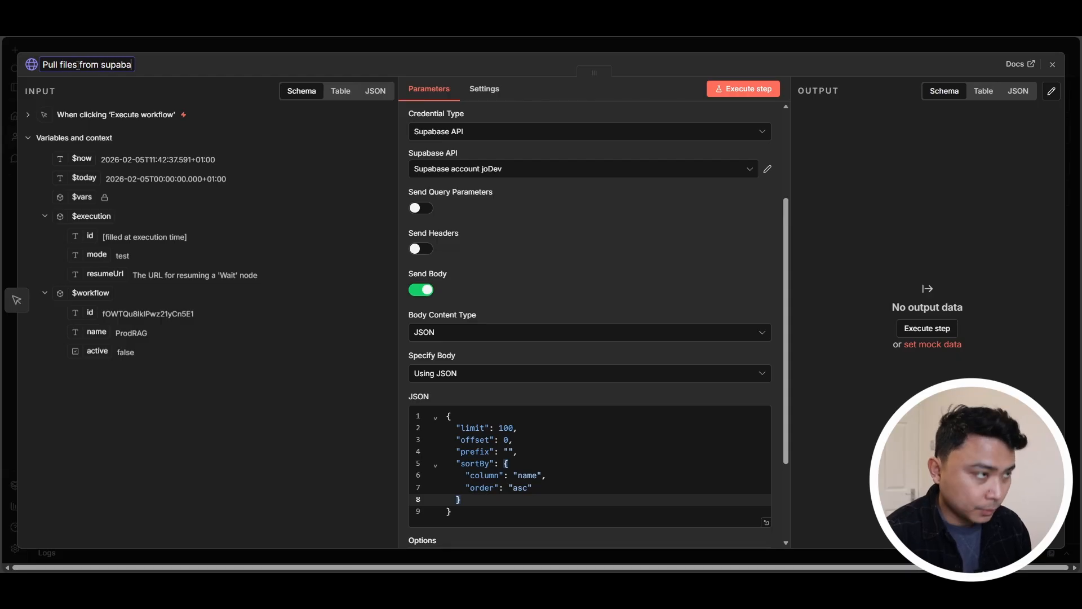
{"action": "type", "text": "se"}
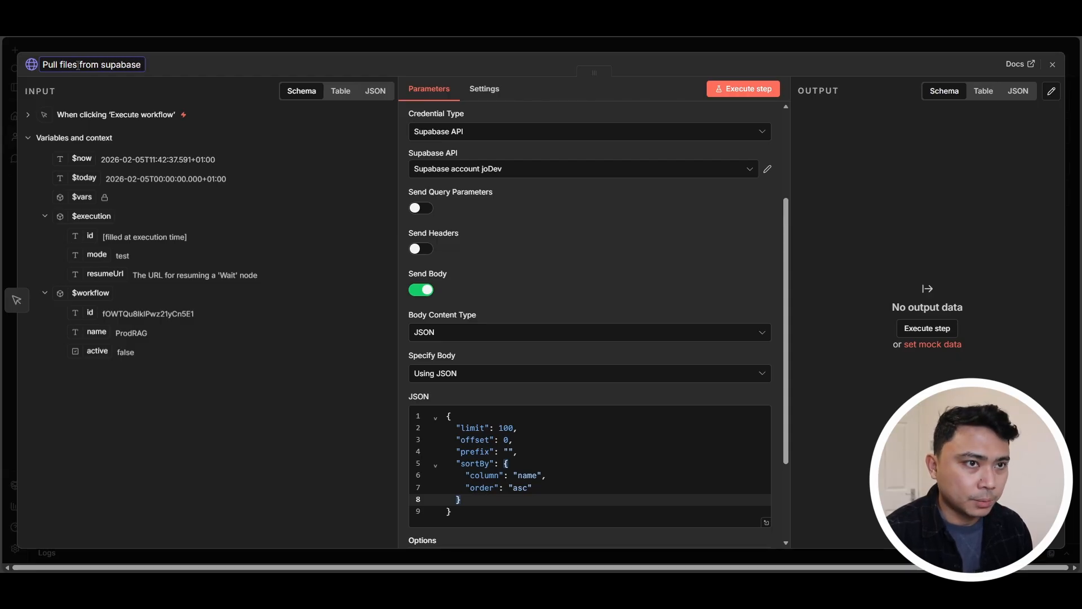
{"action": "key", "text": "Return"}
- Execute the "Pull files from supabase" step and check the file name in its output
{"action": "left_click", "coordinate": [727, 90]}
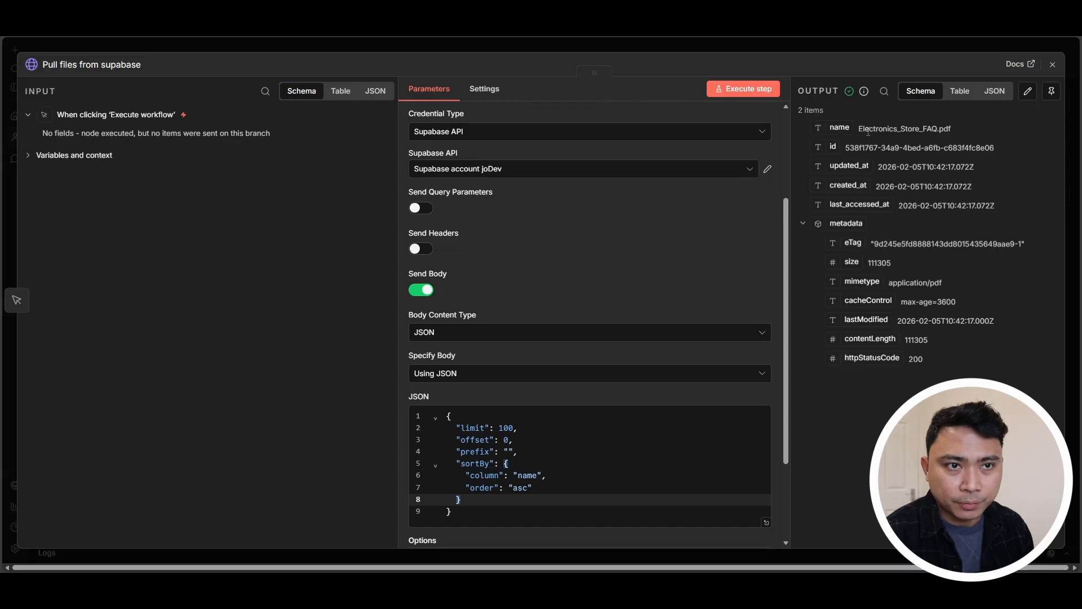
{"action": "left_click_drag", "start_coordinate": [859, 128], "coordinate": [963, 133]}
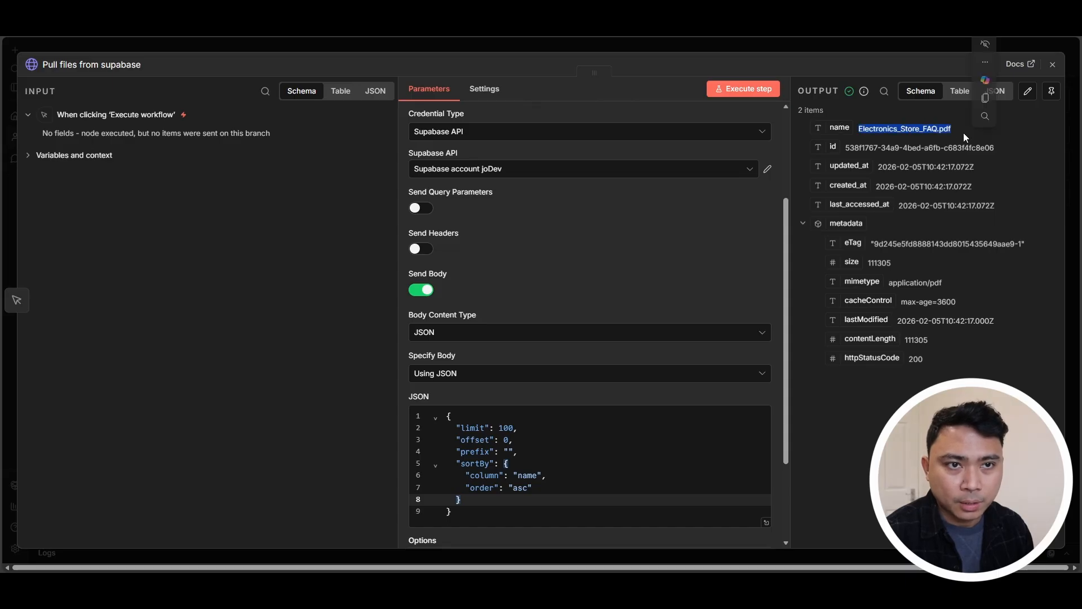
{"action": "left_click", "coordinate": [956, 133]}
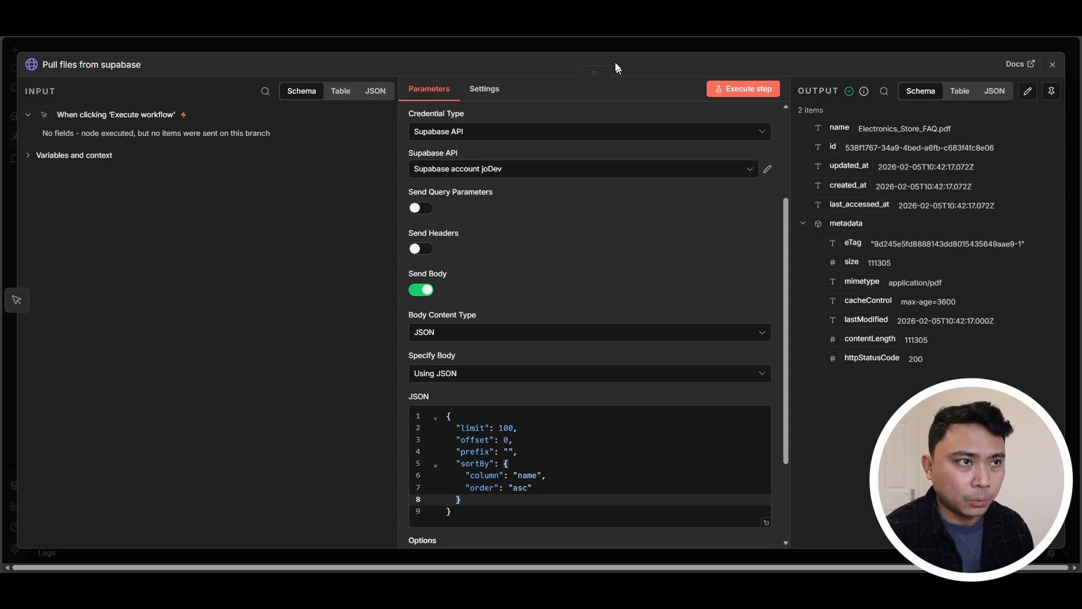
- Add an HTTP Request node after the "Pull files from supabase" node
{"action": "left_click", "coordinate": [607, 44]}
{"action": "left_click", "coordinate": [490, 255]}
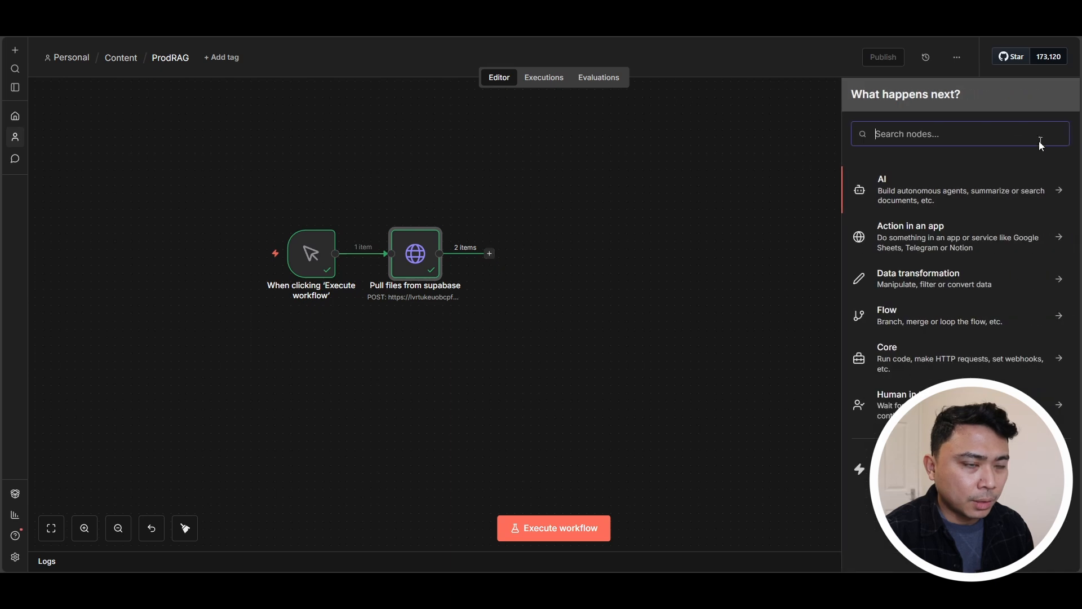
{"action": "type", "text": "htt"}
{"action": "type", "text": "p"}
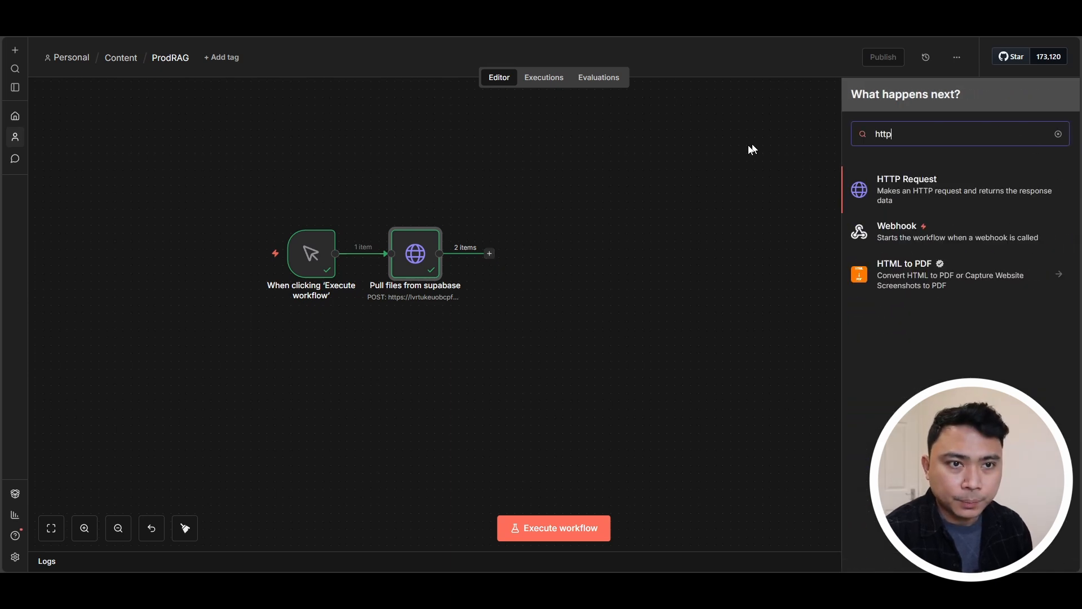
{"action": "left_click", "coordinate": [904, 184]}
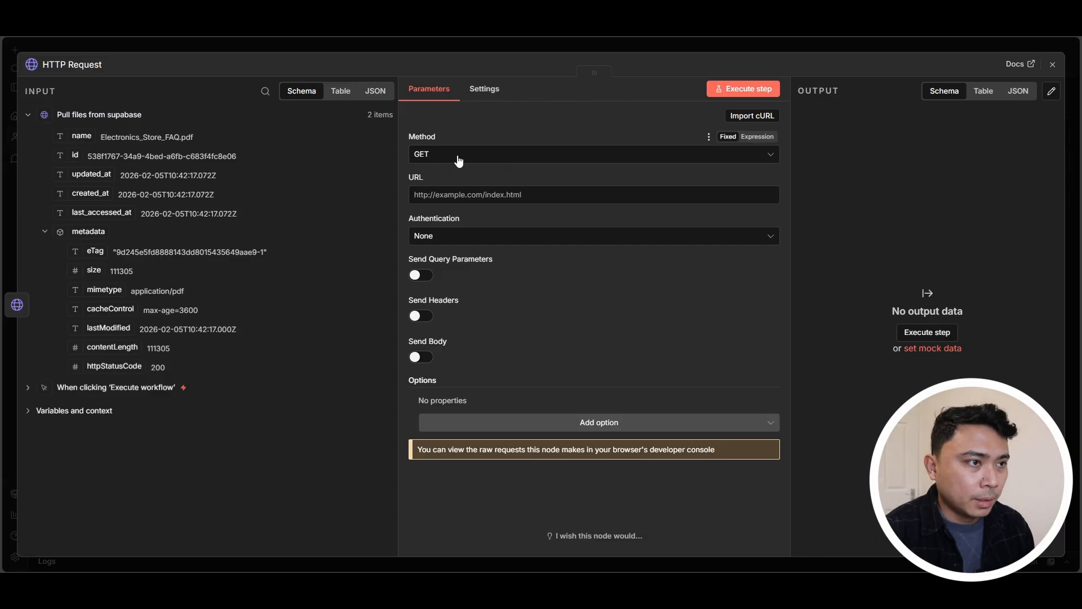
- Copy the URL from the "Pull files from supabase" node into the URL of the new HTTP Request node
{"action": "left_click", "coordinate": [409, 42]}
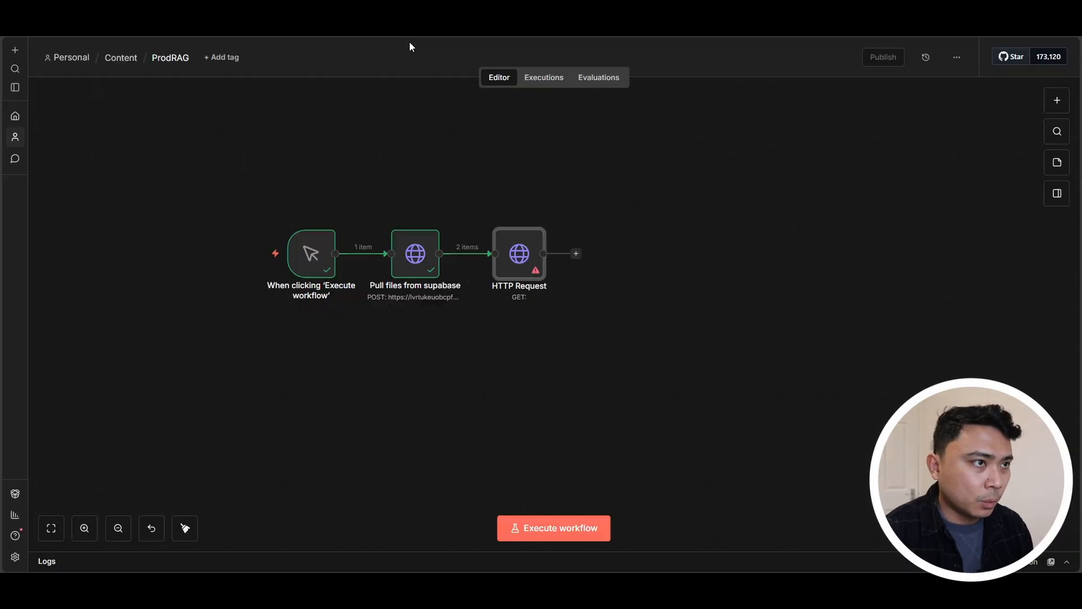
{"action": "double_click", "coordinate": [413, 253]}
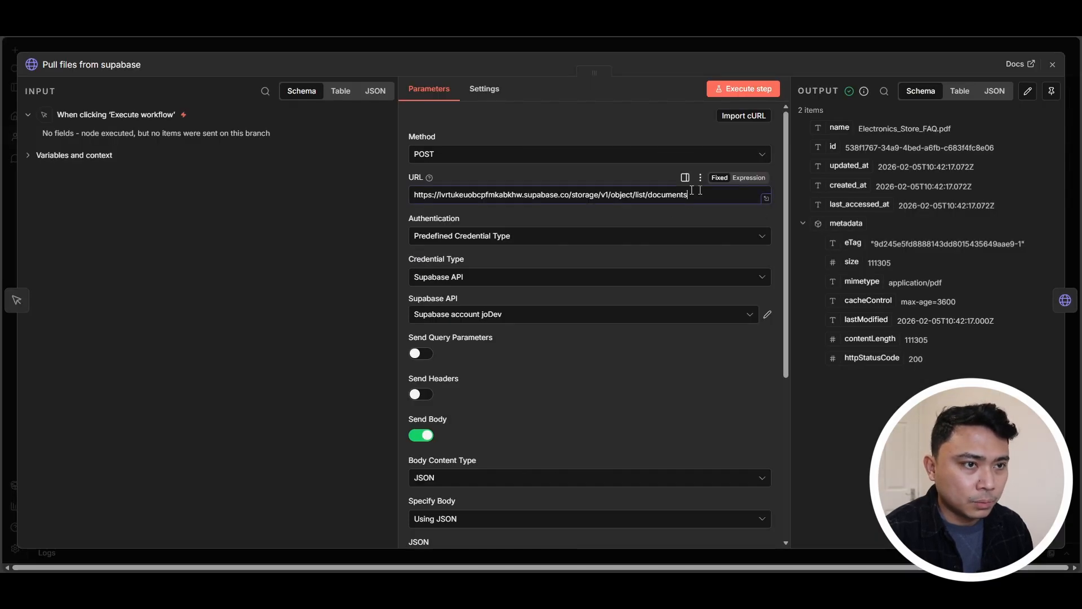
{"action": "left_click_drag", "start_coordinate": [689, 195], "coordinate": [388, 181]}
{"action": "key", "text": "ctrl+c"}
{"action": "left_click", "coordinate": [399, 47]}
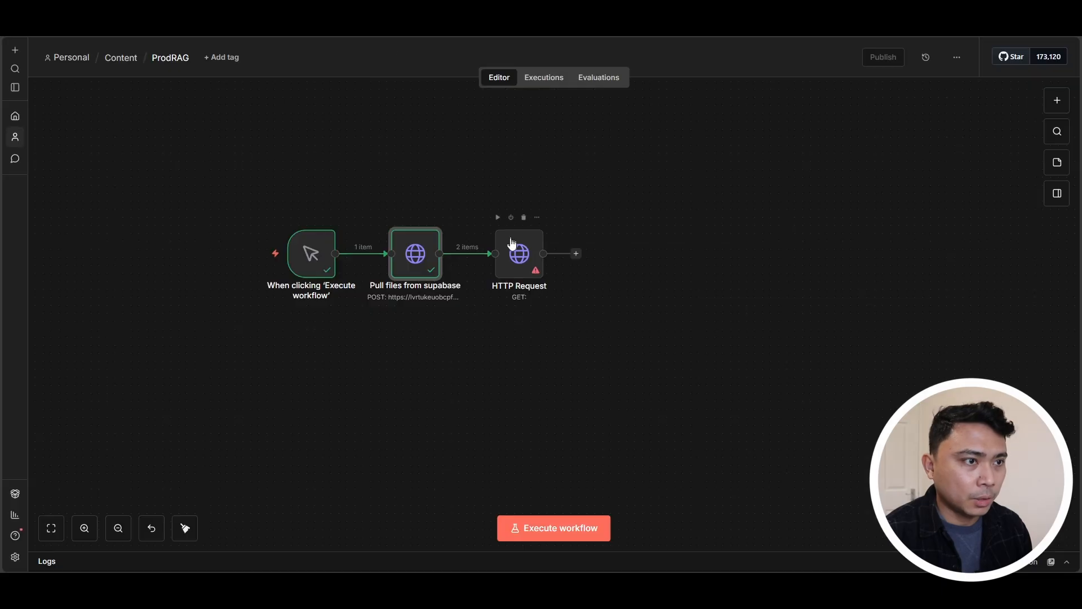
{"action": "double_click", "coordinate": [514, 255]}
{"action": "left_click", "coordinate": [590, 195]}
{"action": "key", "text": "ctrl+v"}
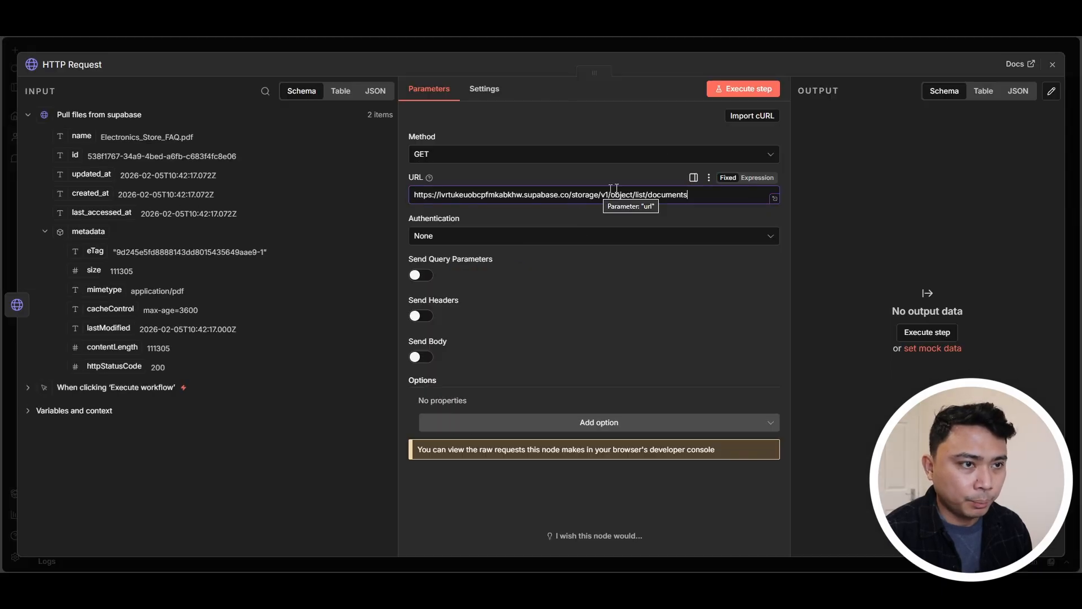
- Replace "list" with "public" in the HTTP Request node's URL path
{"action": "left_click", "coordinate": [647, 194]}
{"action": "key", "text": "BackSpace"}
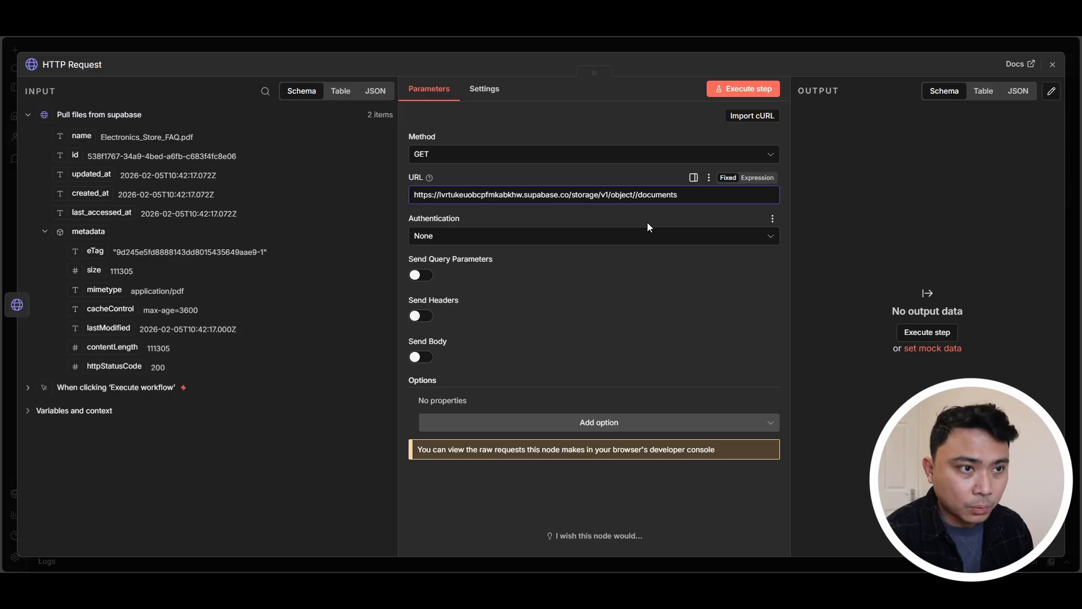
{"action": "type", "text": "public"}
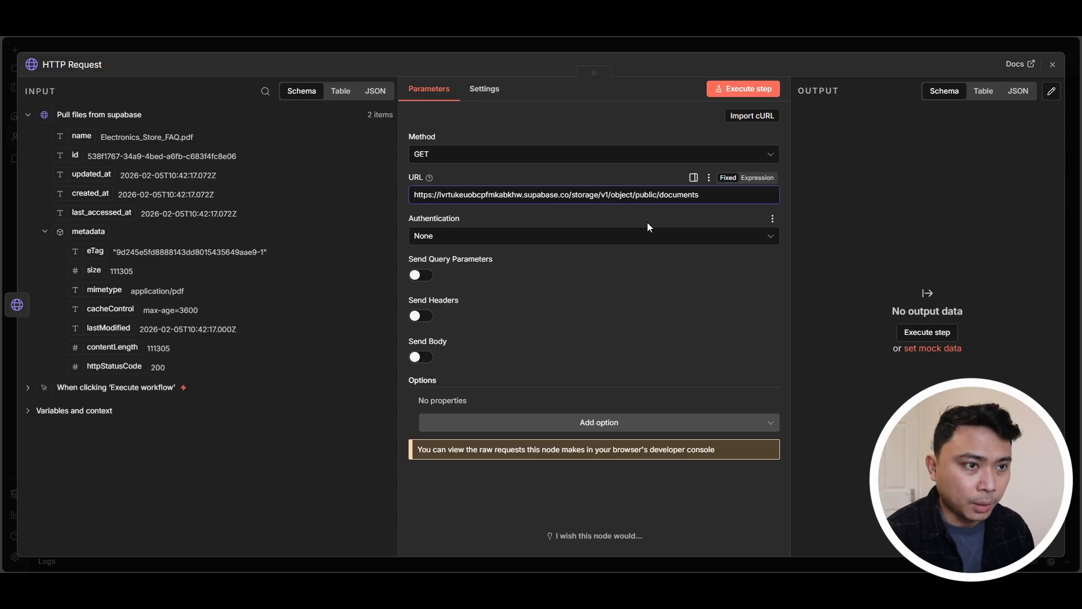
{"action": "left_click", "coordinate": [648, 224]}
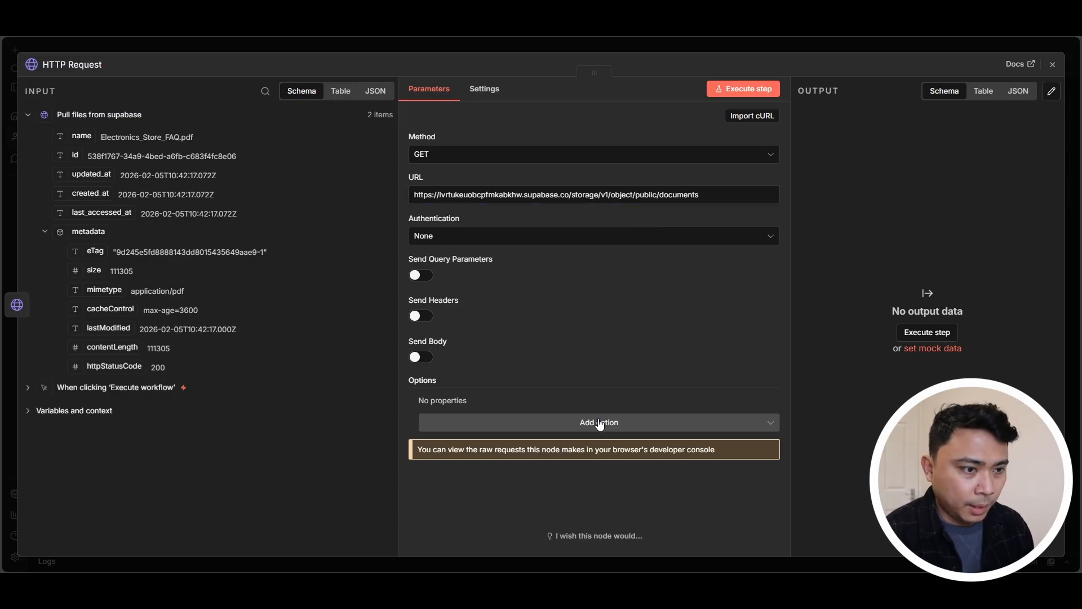
- Add the Response option to the HTTP Request node with the response format File, and execute the step
{"action": "left_click", "coordinate": [619, 424]}
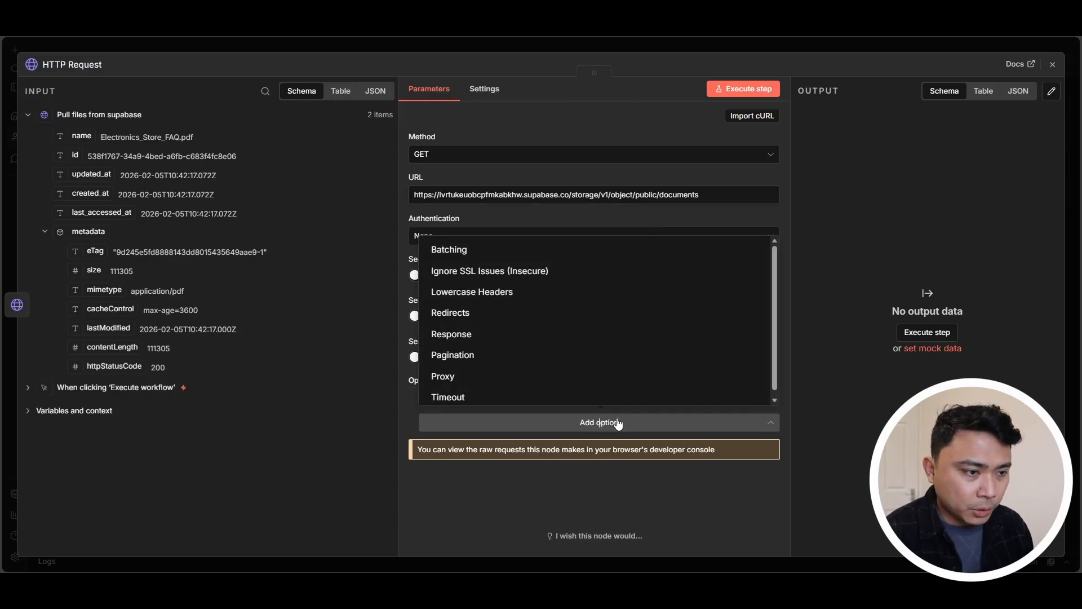
{"action": "left_click", "coordinate": [482, 335]}
{"action": "scroll", "coordinate": [540, 378], "scroll_direction": "down", "scroll_amount": 2}
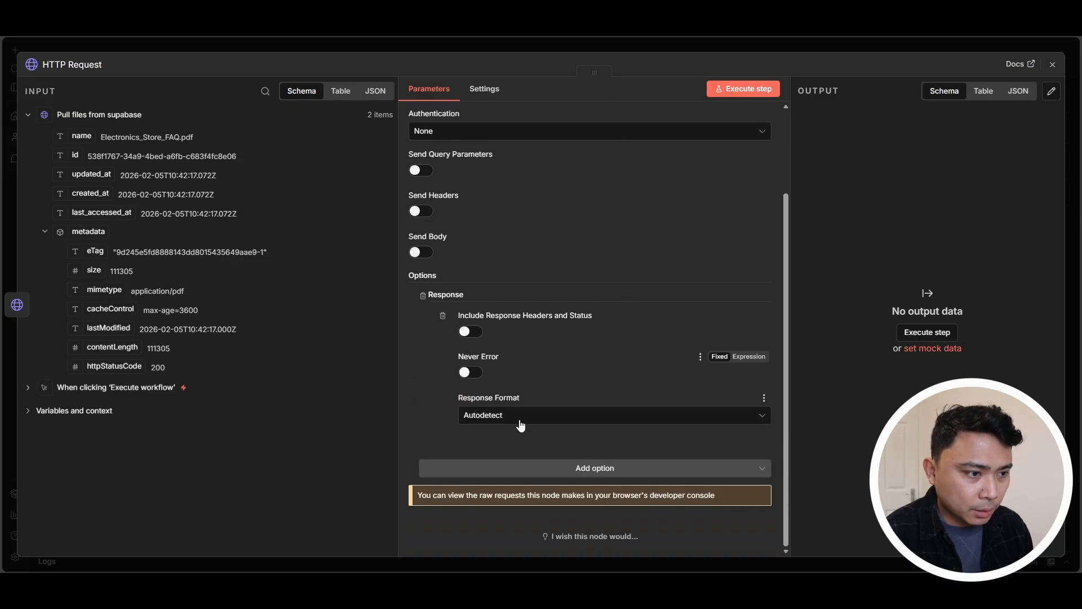
{"action": "left_click", "coordinate": [521, 420]}
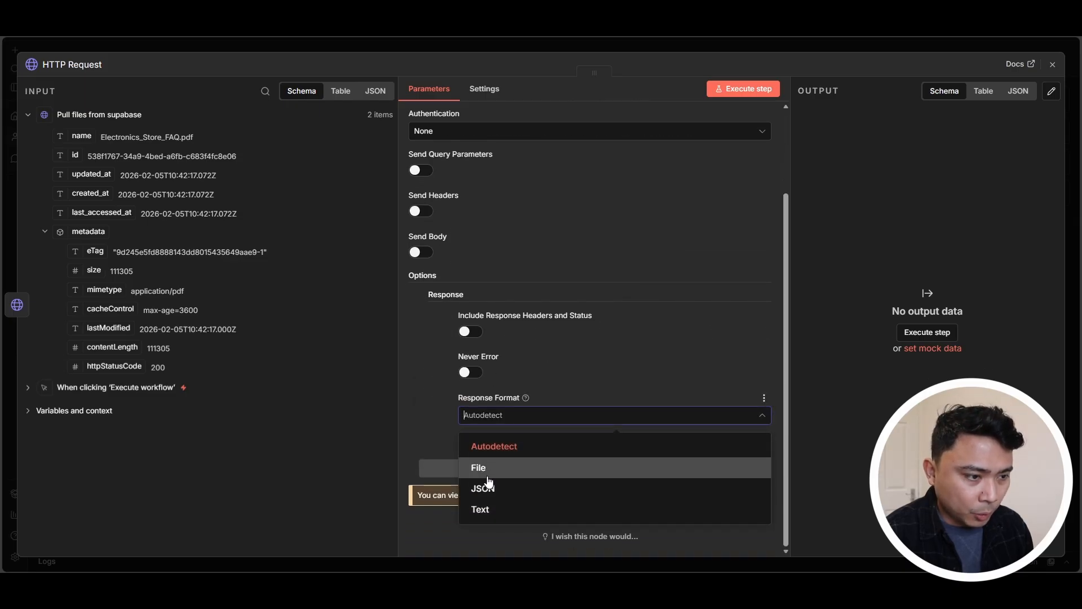
{"action": "left_click", "coordinate": [488, 475]}
{"action": "scroll", "coordinate": [540, 380], "scroll_direction": "down", "scroll_amount": 2}
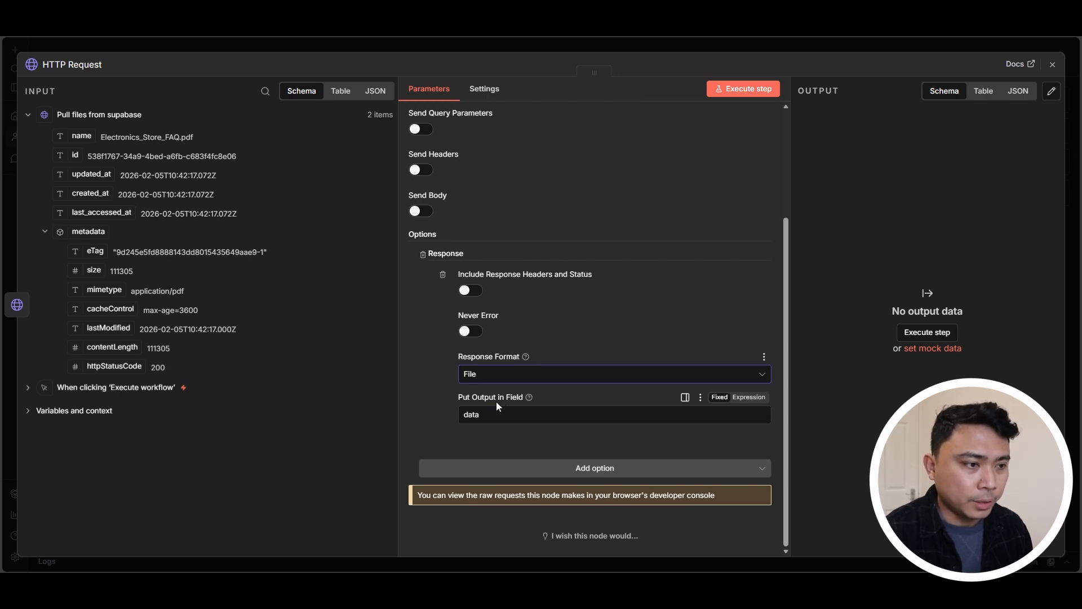
{"action": "left_click", "coordinate": [759, 90]}
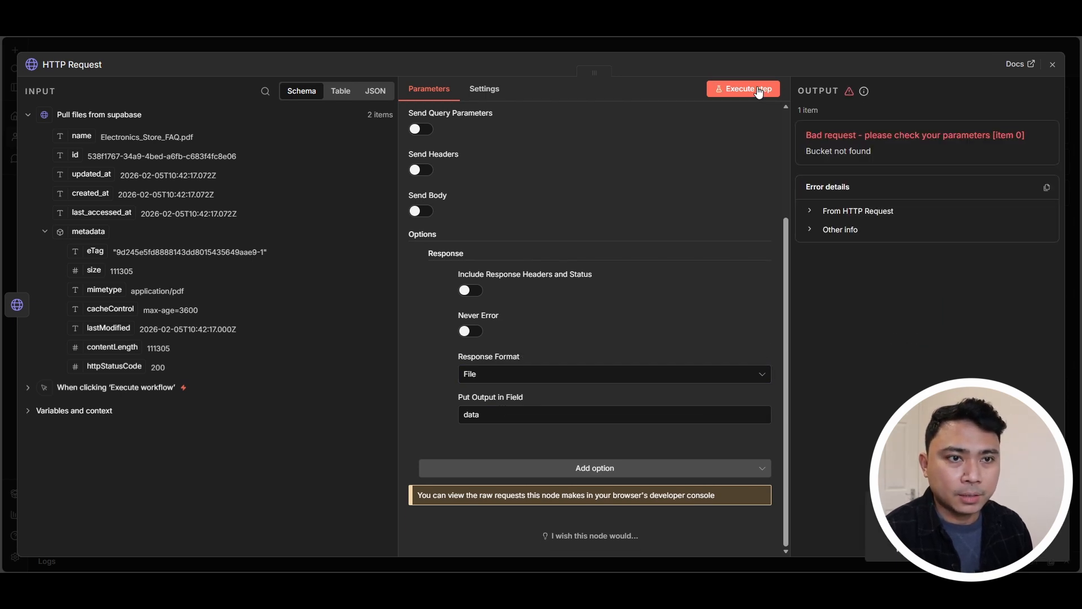
- Append "/" and the input's name field, {{ $json.name }}, to the URL without a space and execute the step again
{"action": "scroll", "coordinate": [671, 276], "scroll_direction": "up", "scroll_amount": 3}
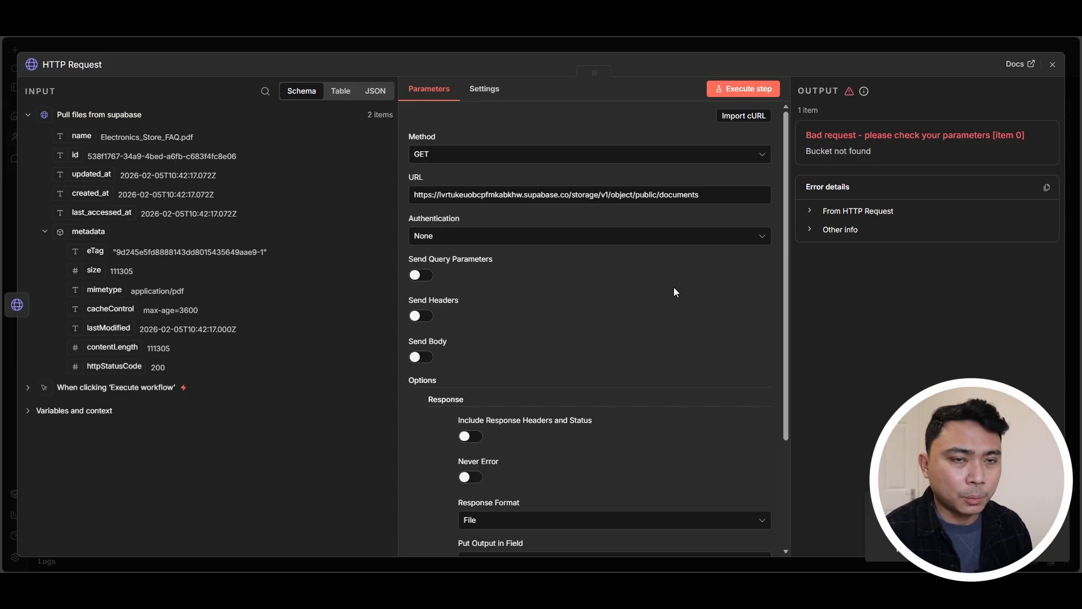
{"action": "left_click", "coordinate": [700, 198]}
{"action": "type", "text": "/"}
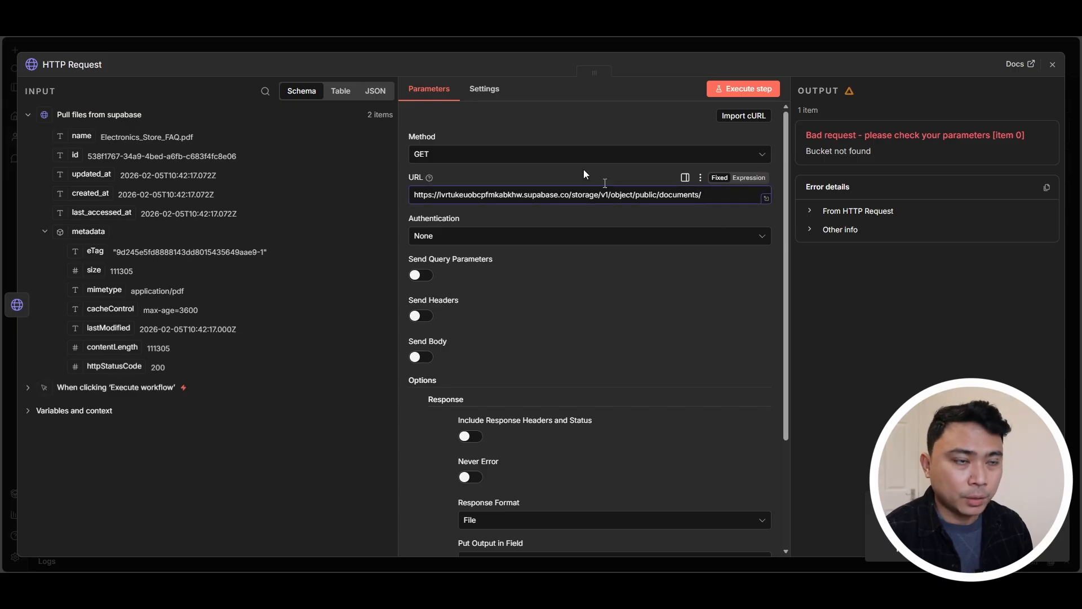
{"action": "left_click_drag", "start_coordinate": [79, 136], "coordinate": [720, 194]}
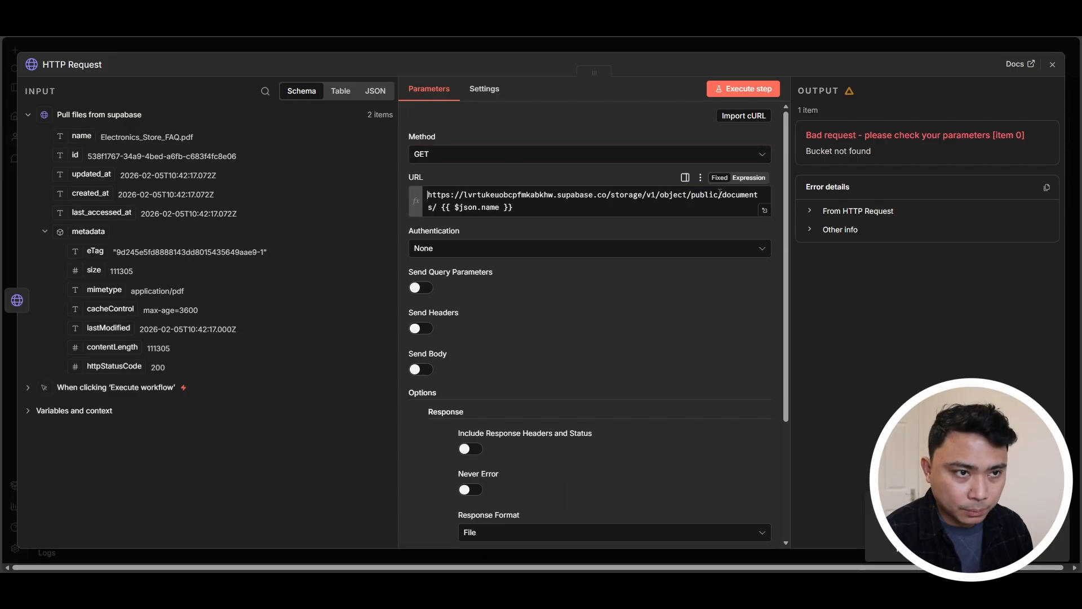
{"action": "left_click", "coordinate": [442, 207]}
{"action": "key", "text": "BackSpace"}
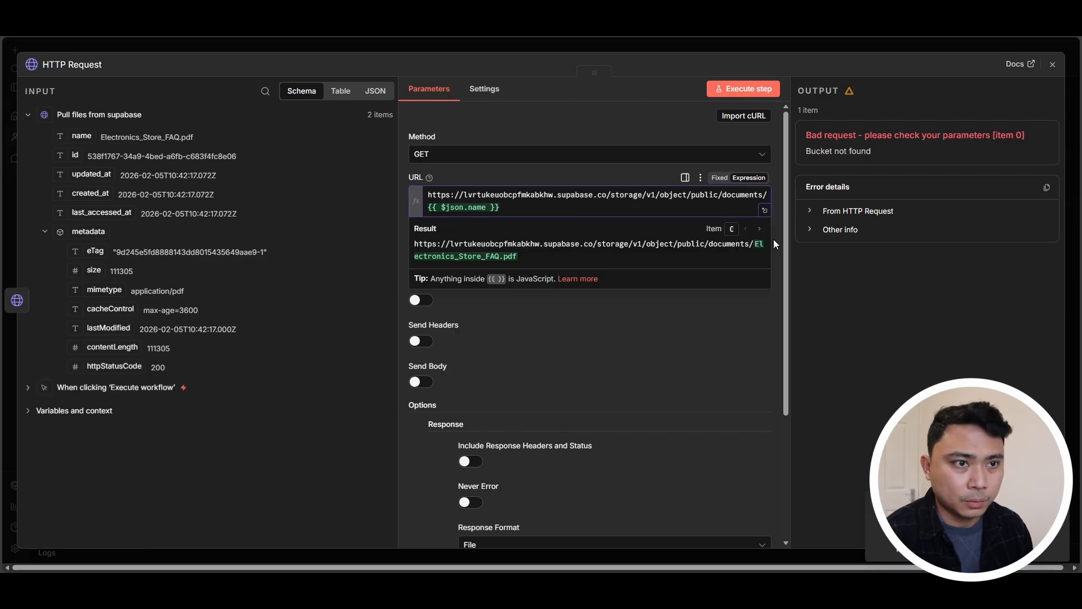
{"action": "left_click", "coordinate": [640, 95]}
{"action": "left_click", "coordinate": [745, 90]}
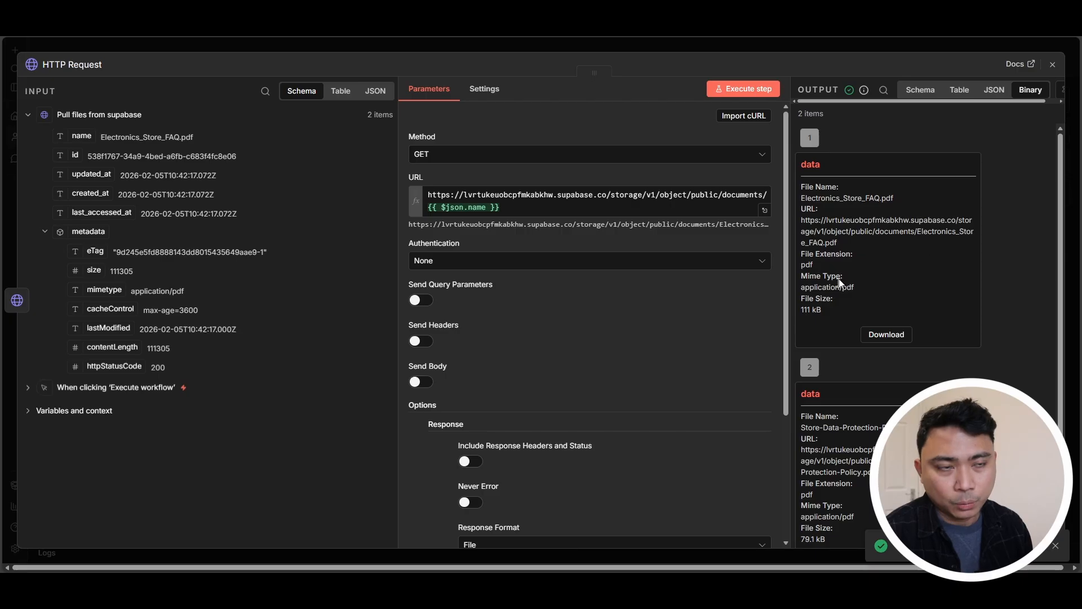
- Rename the HTTP Request node to "Download files" and return to the workflow canvas
{"action": "left_click", "coordinate": [80, 60]}
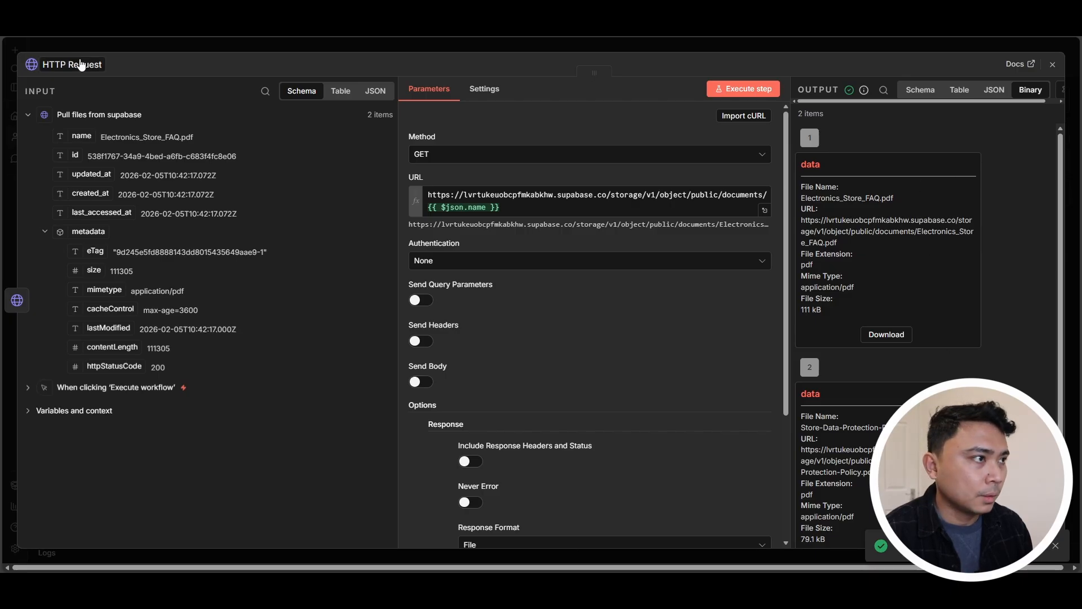
{"action": "type", "text": "Download files"}
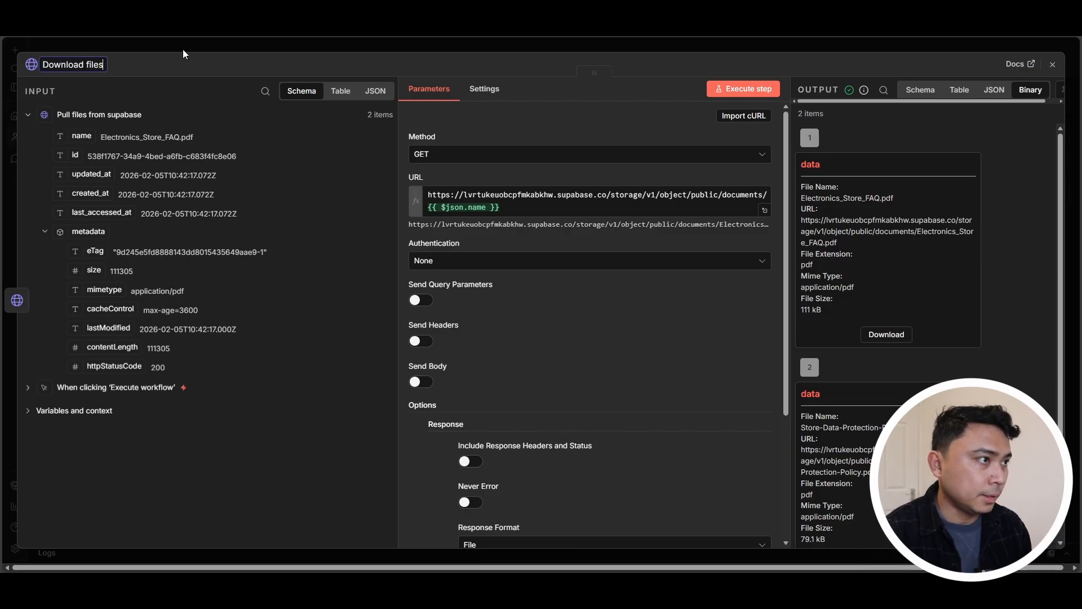
{"action": "key", "text": "Return"}
{"action": "left_click", "coordinate": [187, 47]}
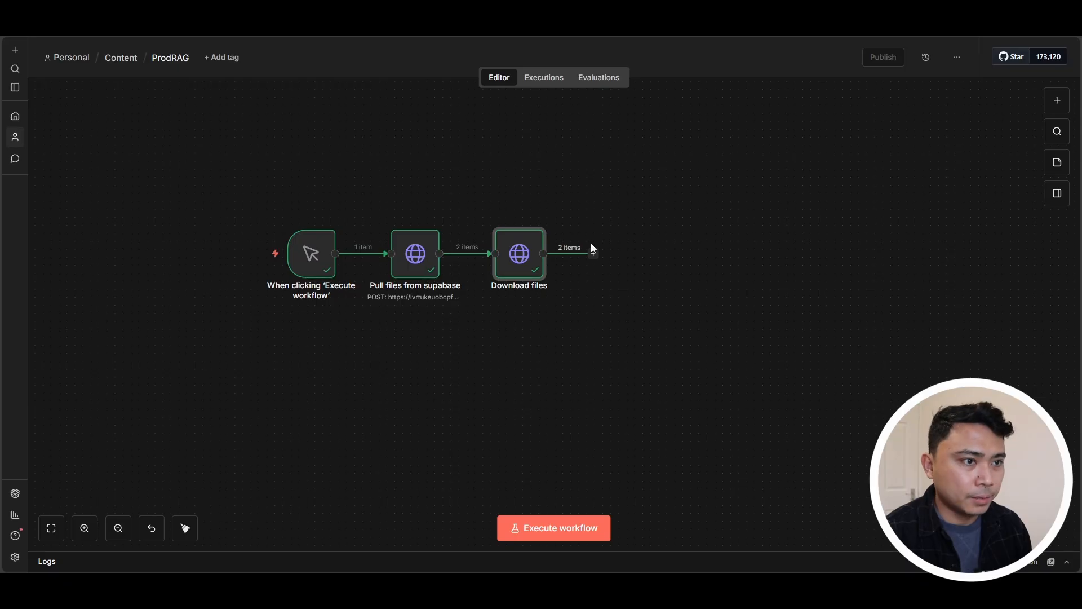
- Try to add an Extract from PDF node after the "Download files" node, and undo the addition
{"action": "left_click", "coordinate": [593, 252]}
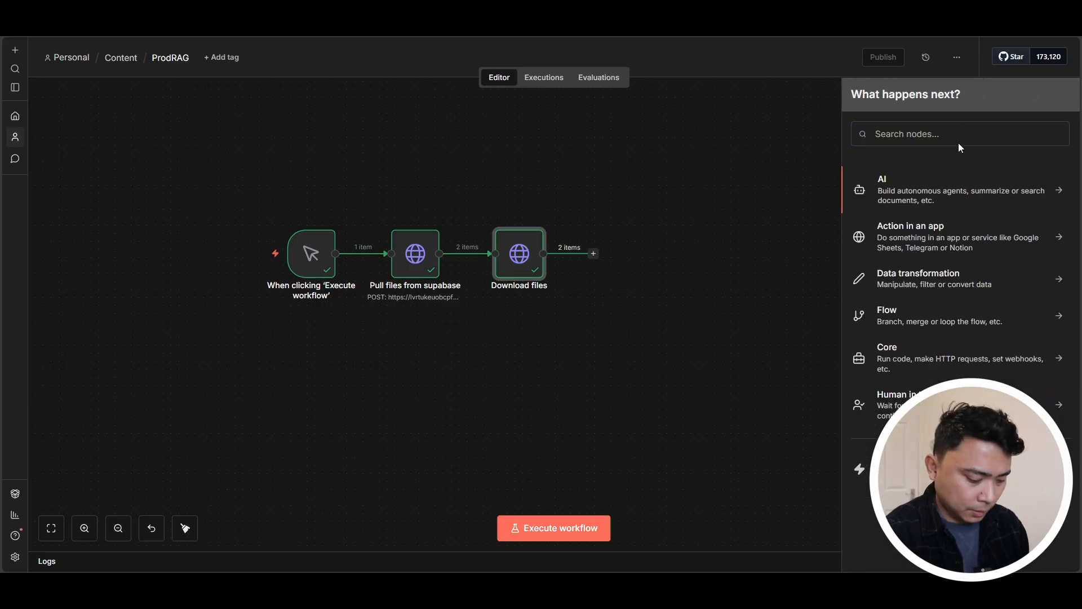
{"action": "left_click", "coordinate": [1017, 128]}
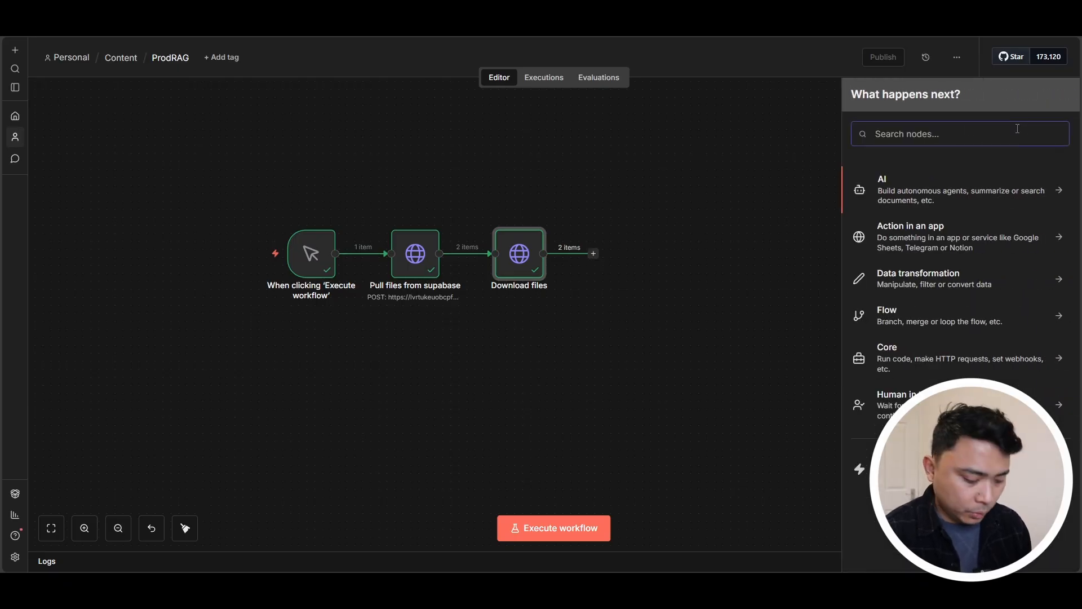
{"action": "type", "text": "extra"}
{"action": "left_click", "coordinate": [935, 185]}
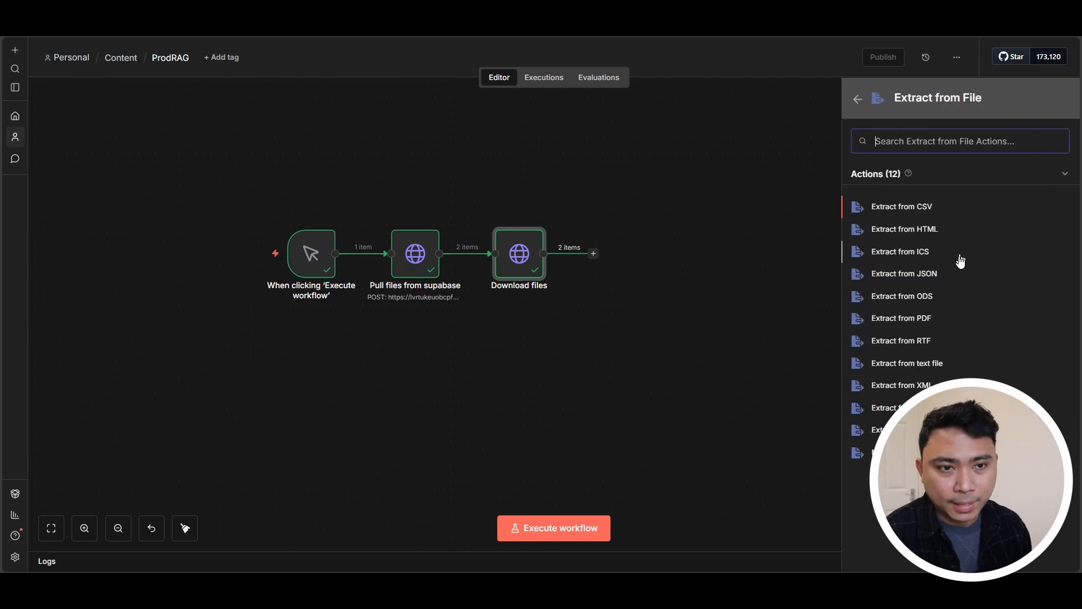
{"action": "left_click", "coordinate": [921, 318]}
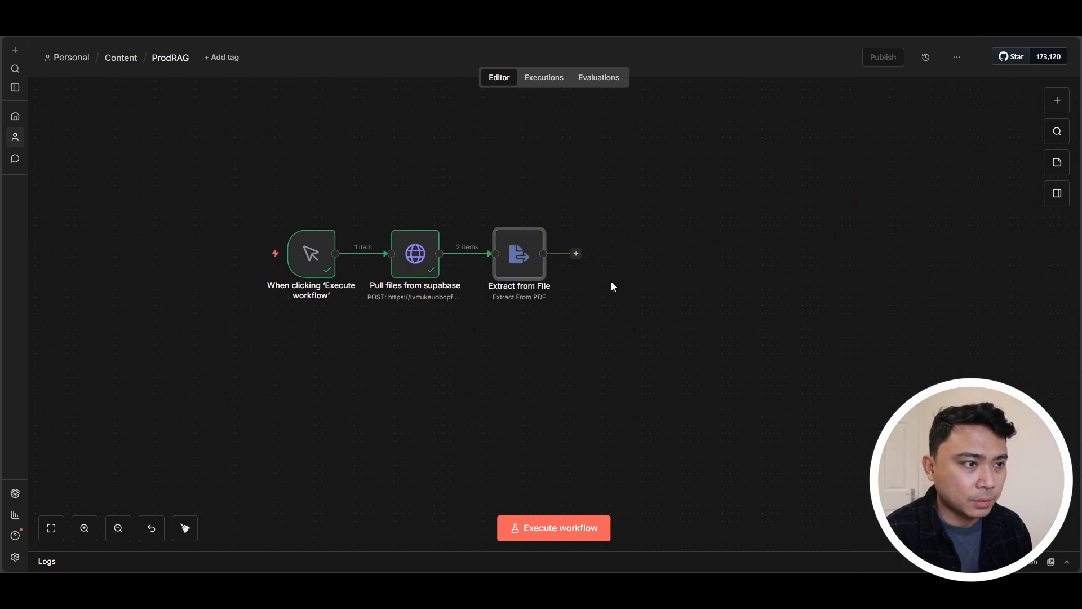
{"action": "key", "text": "ctrl+z"}
- Add an Extract from File node with the Extract from PDF action after "Download files" and return to the canvas
{"action": "left_click", "coordinate": [593, 254]}
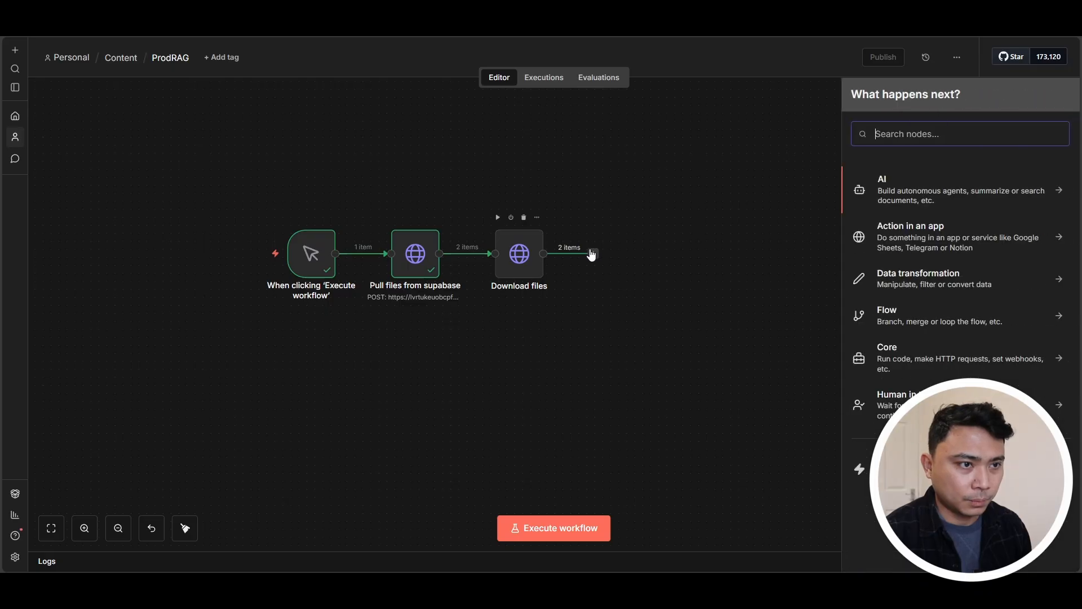
{"action": "type", "text": "extra"}
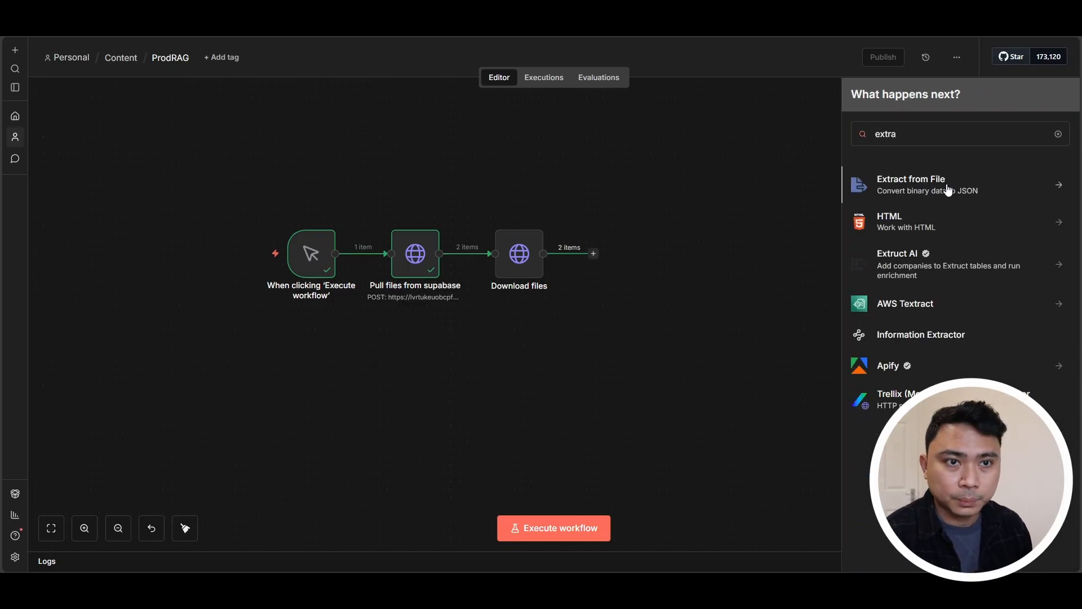
{"action": "left_click", "coordinate": [948, 189]}
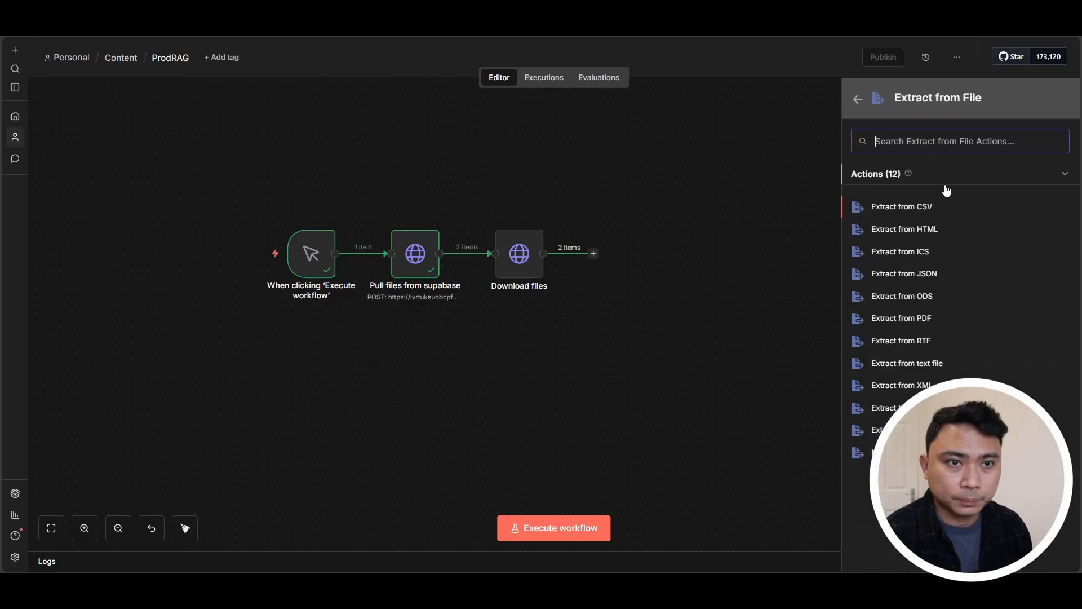
{"action": "left_click", "coordinate": [921, 319]}
{"action": "left_click", "coordinate": [583, 46]}
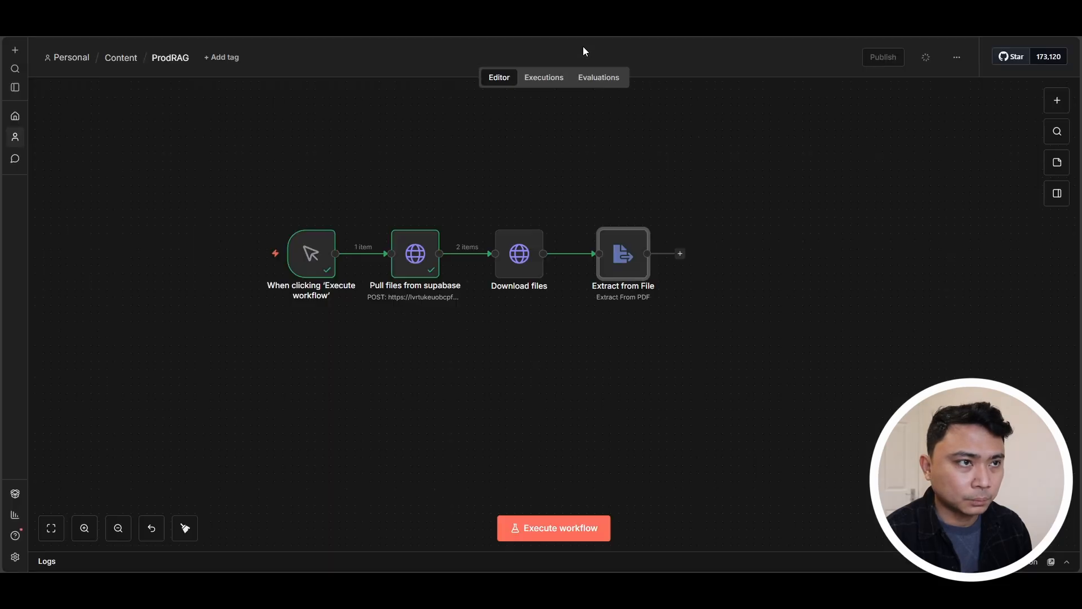
- Execute the Extract from File step on the downloaded files and check the extracted content in its output
{"action": "double_click", "coordinate": [602, 249]}
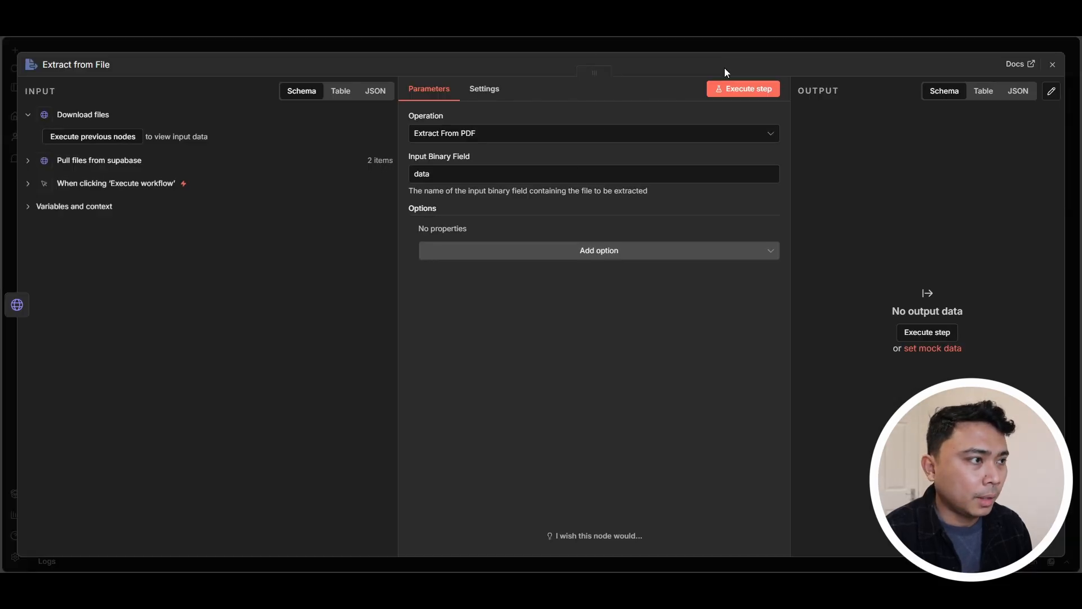
{"action": "left_click", "coordinate": [745, 89]}
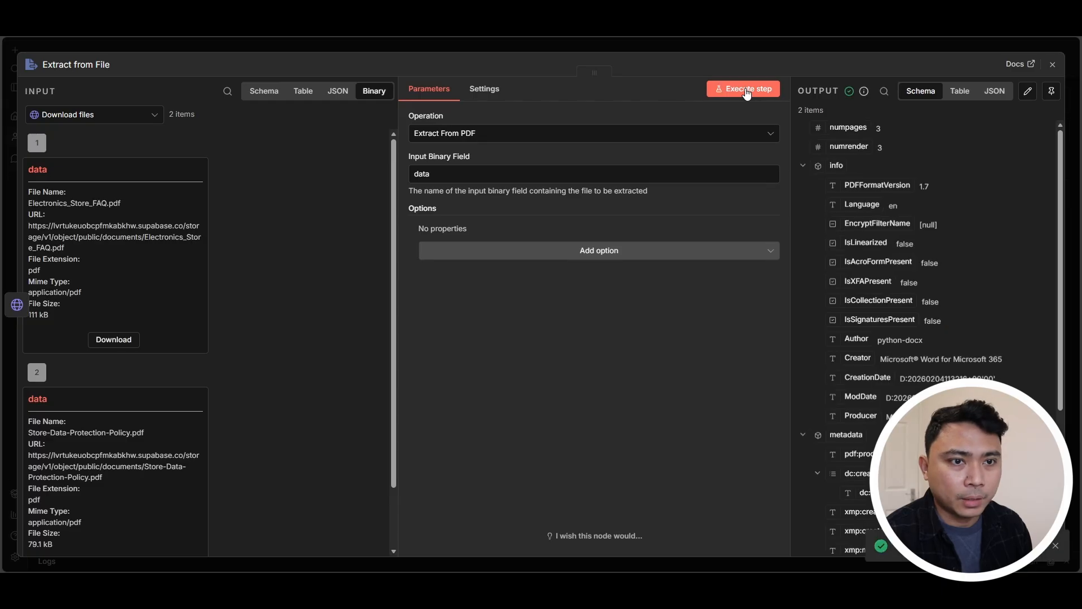
{"action": "scroll", "coordinate": [883, 337], "scroll_direction": "down", "scroll_amount": 5}
{"action": "left_click_drag", "start_coordinate": [839, 407], "coordinate": [879, 502]}
{"action": "left_click", "coordinate": [566, 49]}
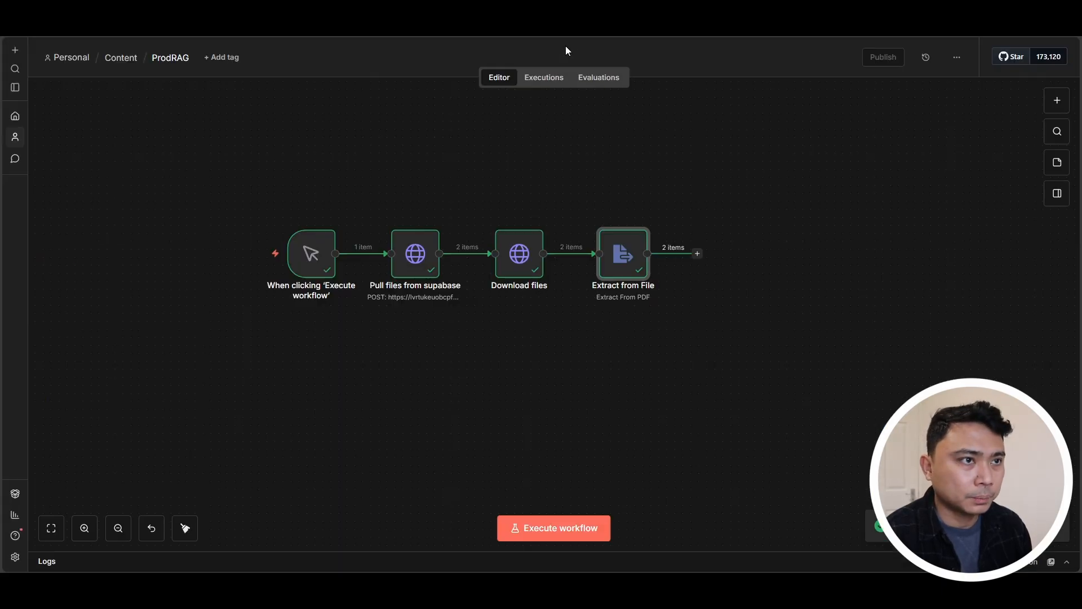
- Add a Supabase Vector Store node with the "Add documents to vector store" action after the Extract from File node
{"action": "left_click", "coordinate": [697, 252]}
{"action": "type", "text": "syu"}
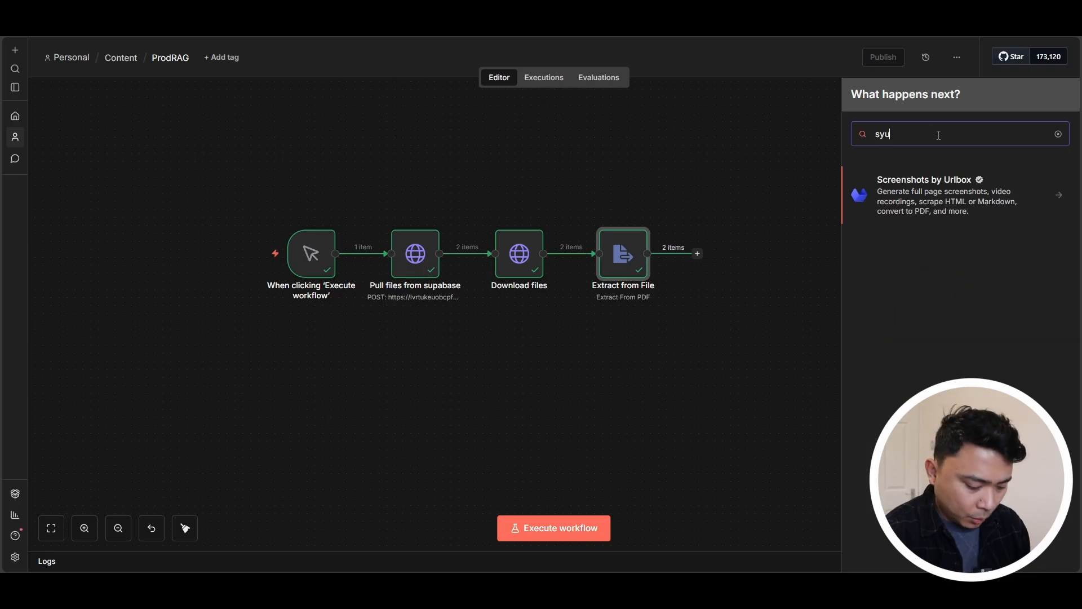
{"action": "key", "text": "BackSpace"}
{"action": "key", "text": "BackSpace"}
{"action": "type", "text": "upa"}
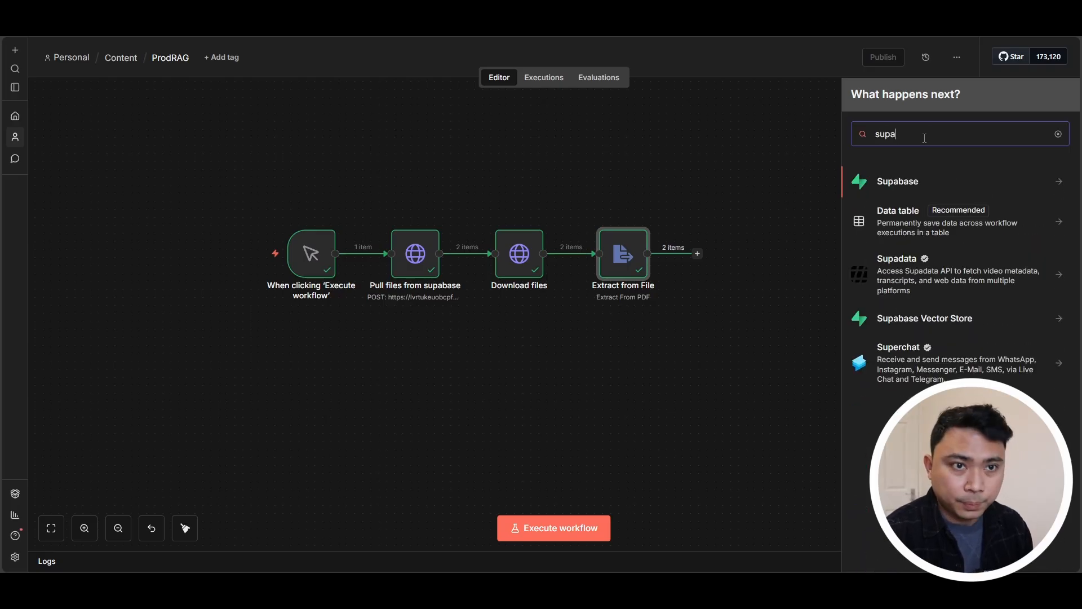
{"action": "left_click", "coordinate": [945, 318]}
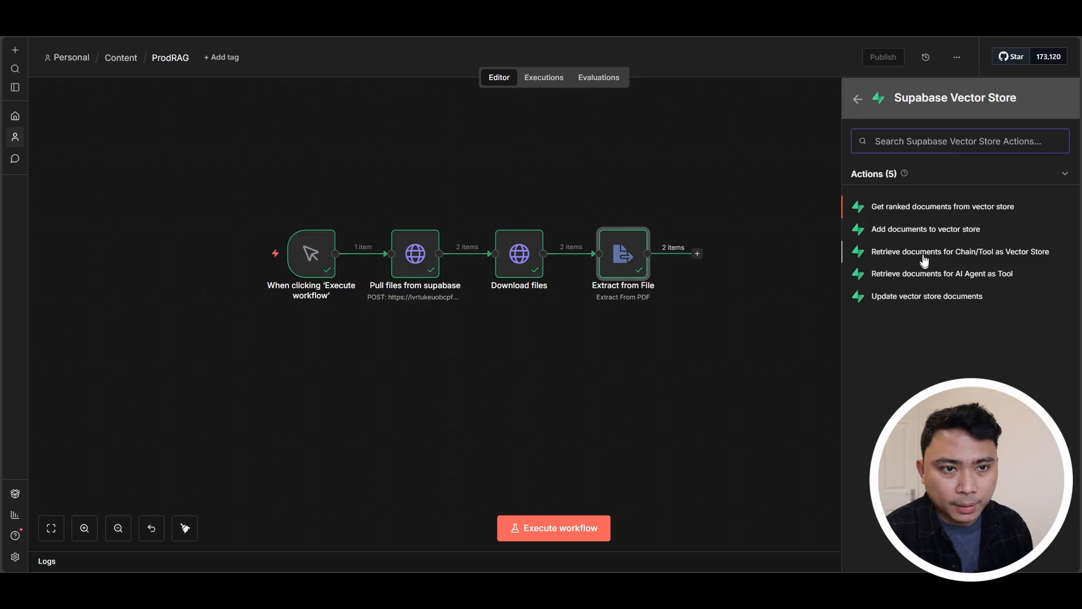
{"action": "left_click", "coordinate": [916, 230]}
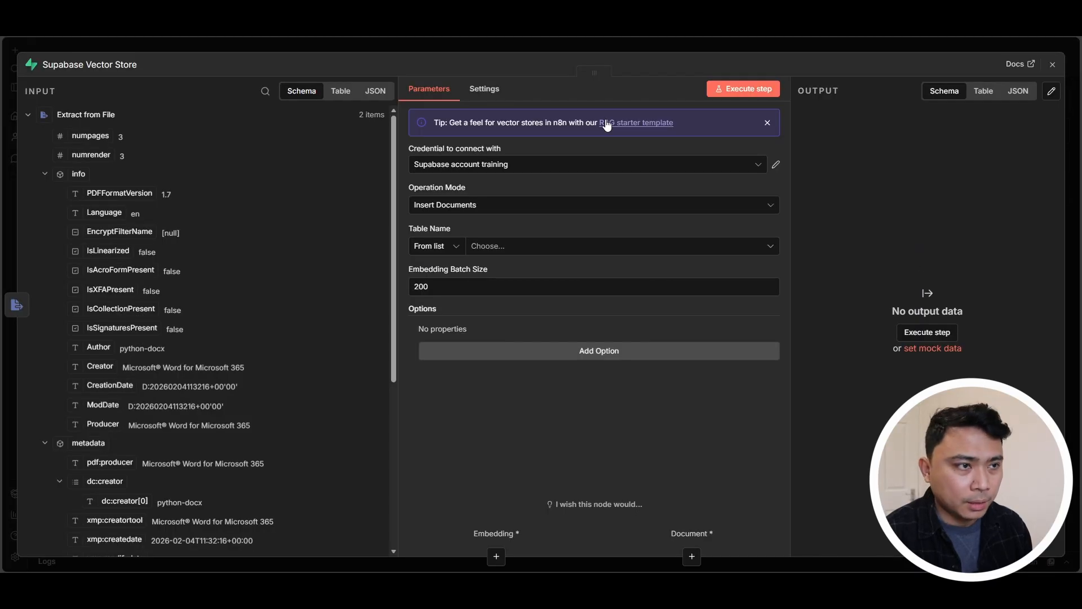
- Set the vector store node's credential to "Supabase account joDev" and check its list of available tables
{"action": "left_click", "coordinate": [544, 164]}
{"action": "left_click", "coordinate": [496, 260]}
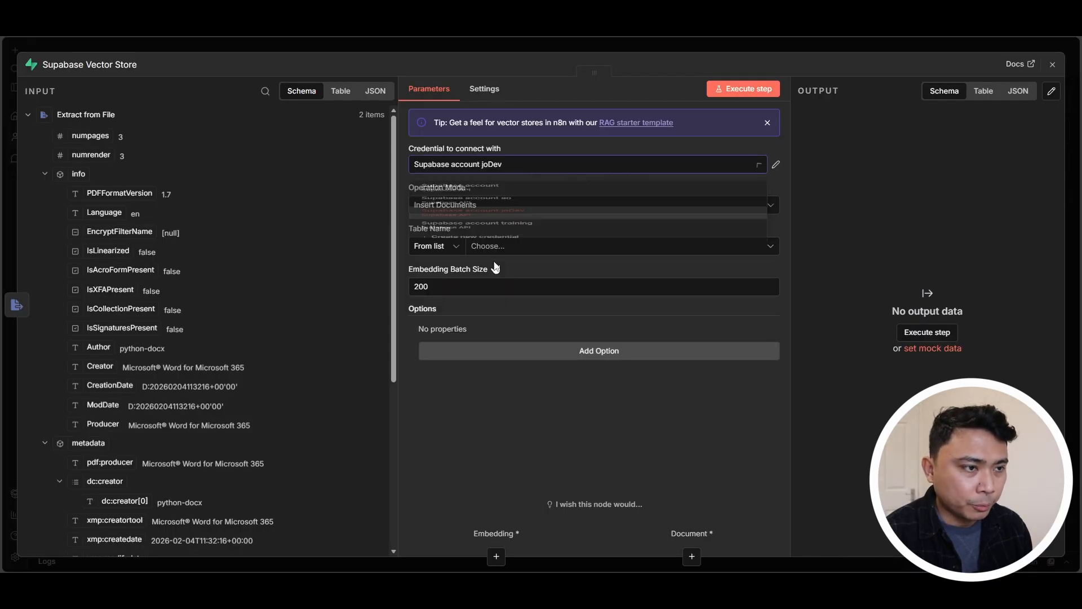
{"action": "left_click", "coordinate": [486, 246]}
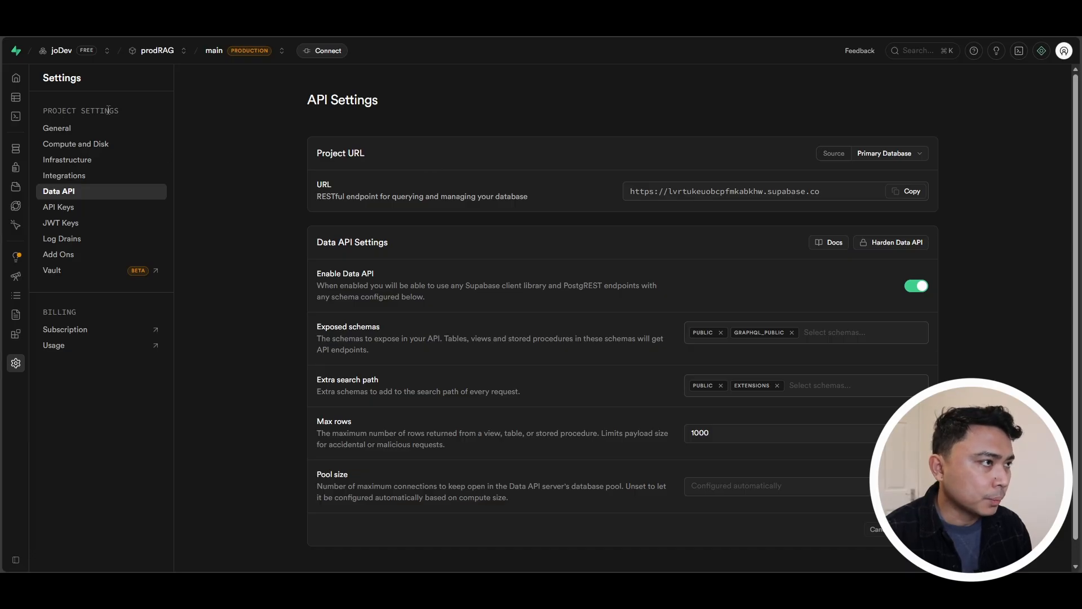
- Switch to Supabase's SQL Editor and examine the vector extension and documents table definitions in the "Create table, index" query
{"action": "left_click", "coordinate": [21, 115]}
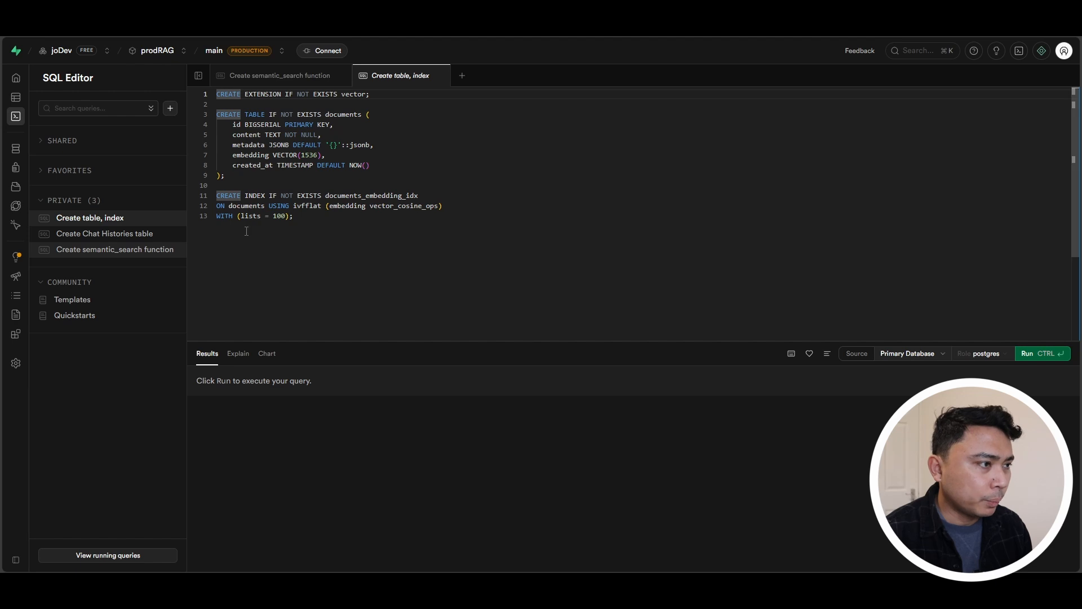
{"action": "left_click", "coordinate": [406, 230]}
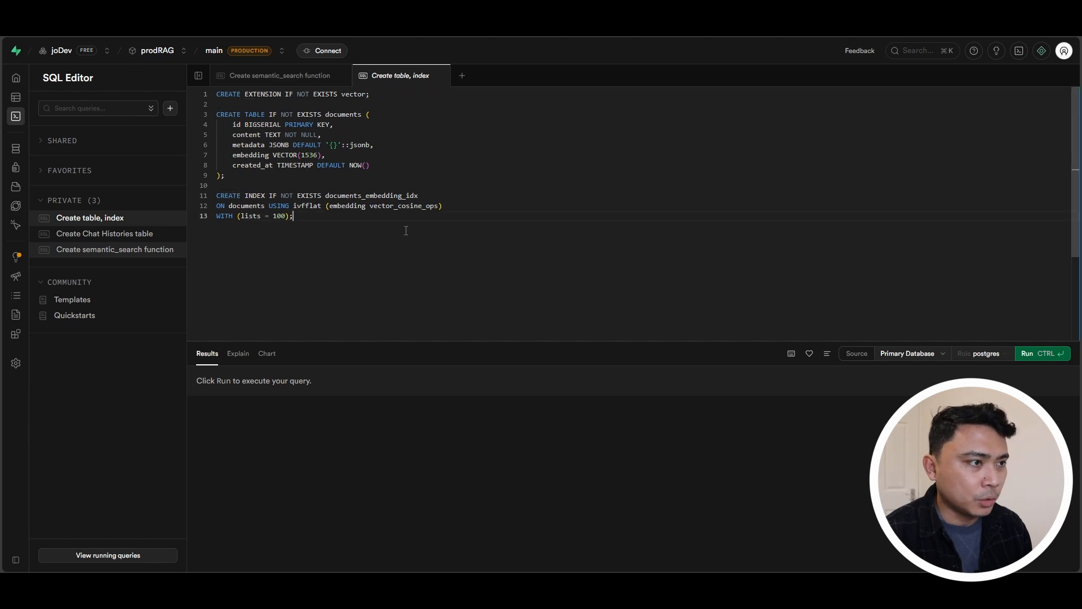
{"action": "left_click_drag", "start_coordinate": [355, 89], "coordinate": [217, 92]}
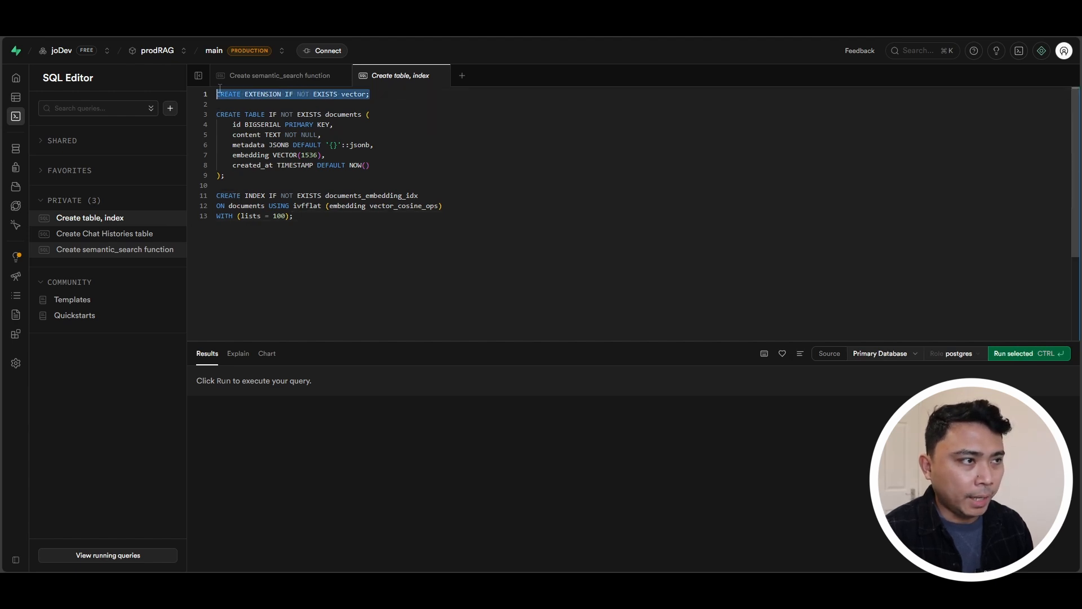
{"action": "left_click", "coordinate": [446, 97]}
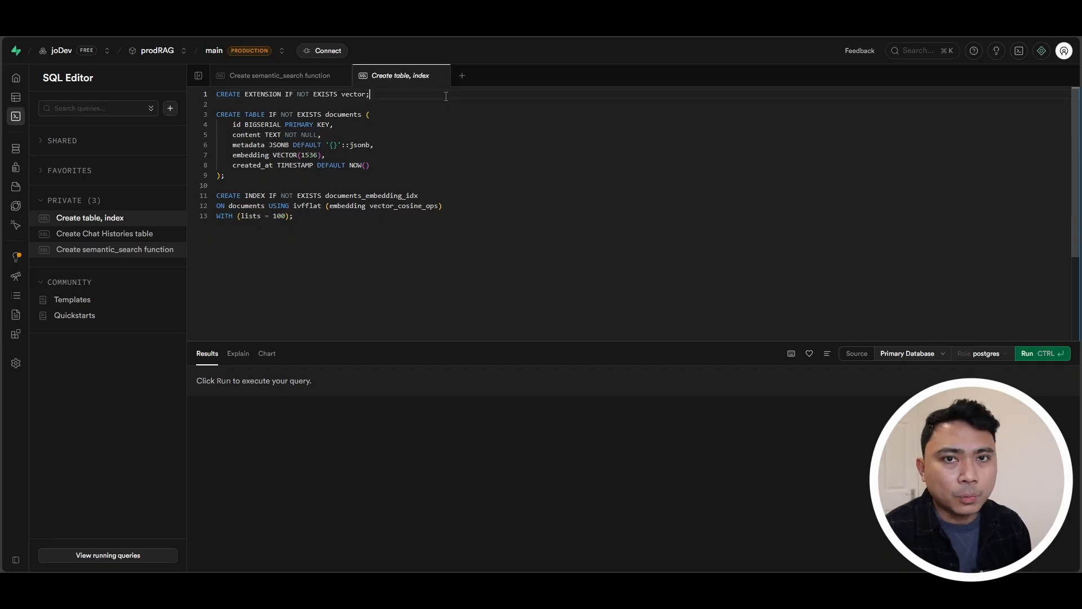
{"action": "left_click_drag", "start_coordinate": [370, 115], "coordinate": [217, 115]}
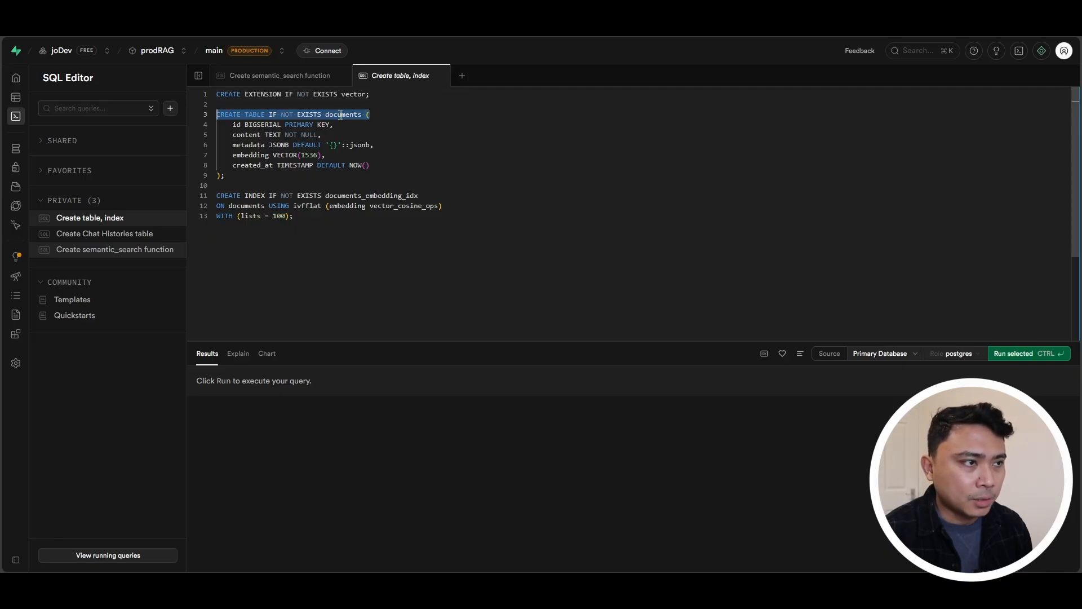
{"action": "left_click", "coordinate": [265, 124]}
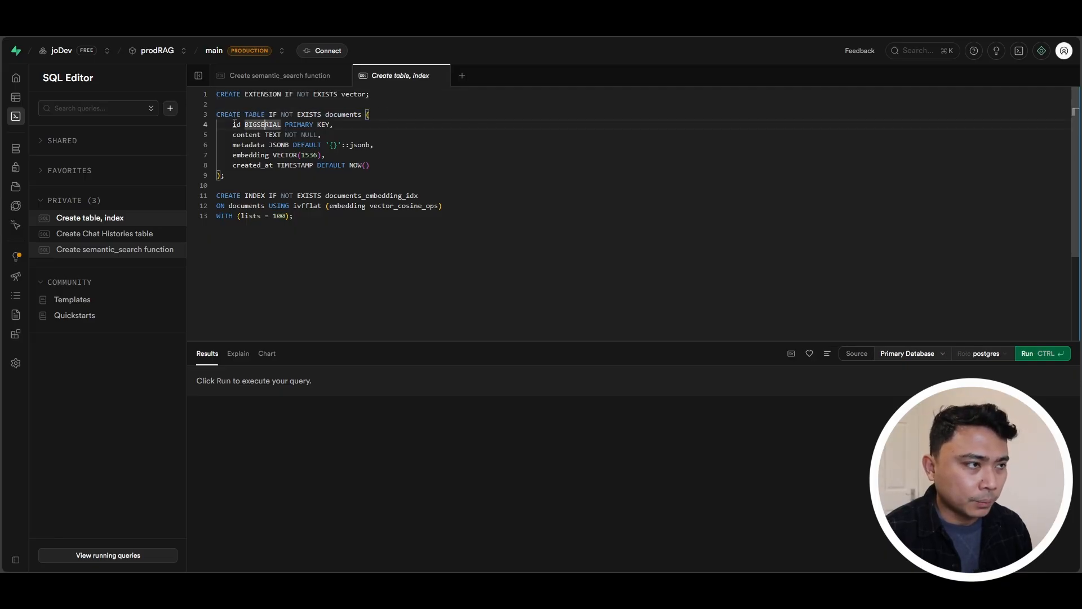
{"action": "left_click_drag", "start_coordinate": [233, 123], "coordinate": [241, 124]}
{"action": "left_click_drag", "start_coordinate": [335, 124], "coordinate": [305, 124]}
{"action": "left_click_drag", "start_coordinate": [233, 134], "coordinate": [259, 135]}
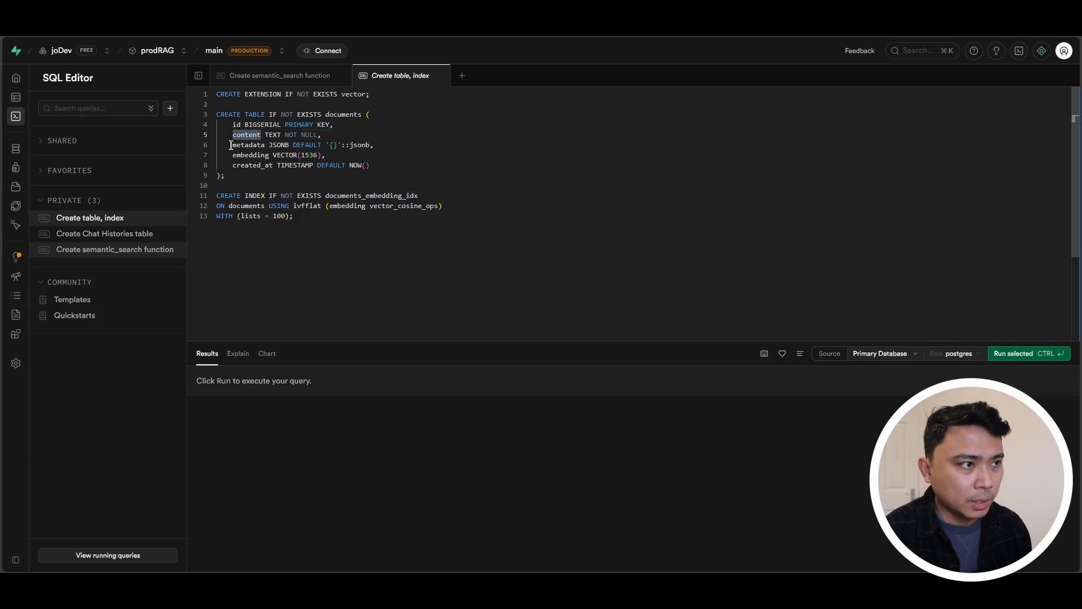
{"action": "left_click_drag", "start_coordinate": [233, 155], "coordinate": [286, 155]}
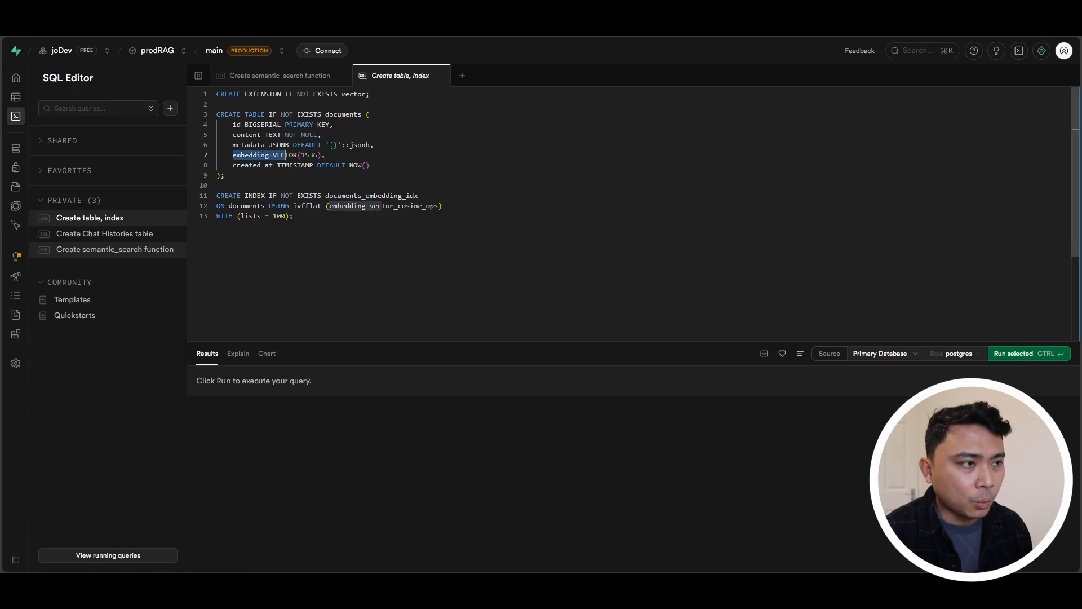
{"action": "left_click_drag", "start_coordinate": [233, 165], "coordinate": [293, 165]}
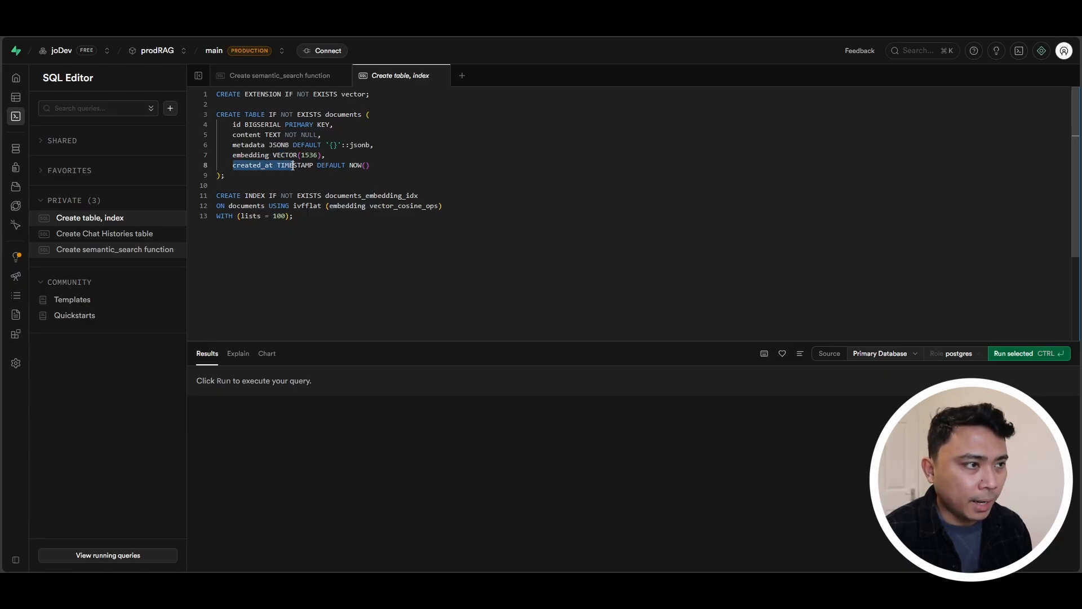
{"action": "left_click", "coordinate": [292, 179]}
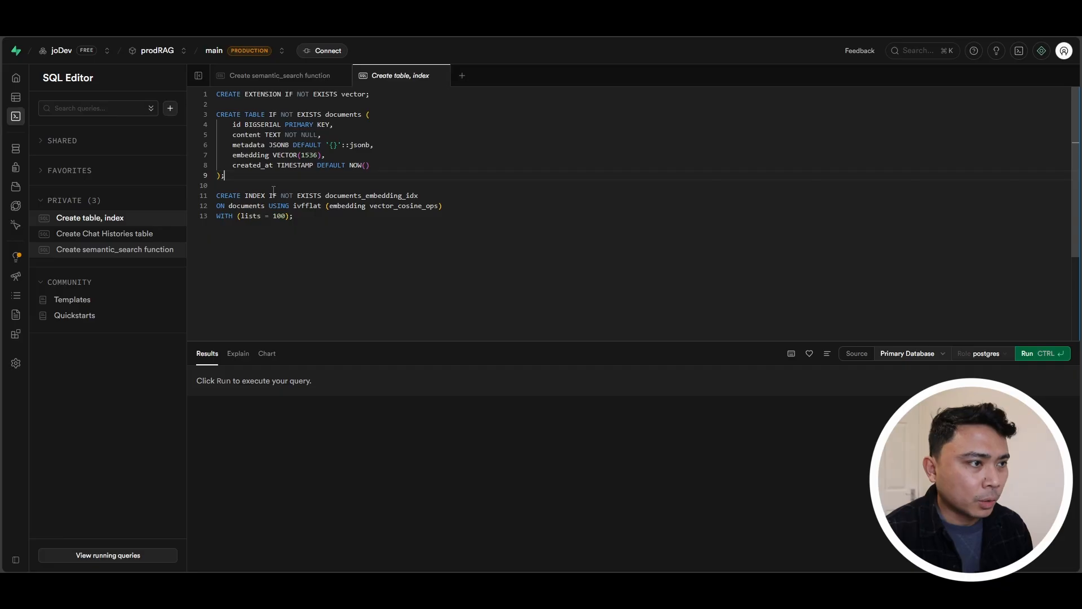
- Review the documents_embedding_idx statement and run the whole "Create table, index" query
{"action": "left_click_drag", "start_coordinate": [309, 216], "coordinate": [224, 196]}
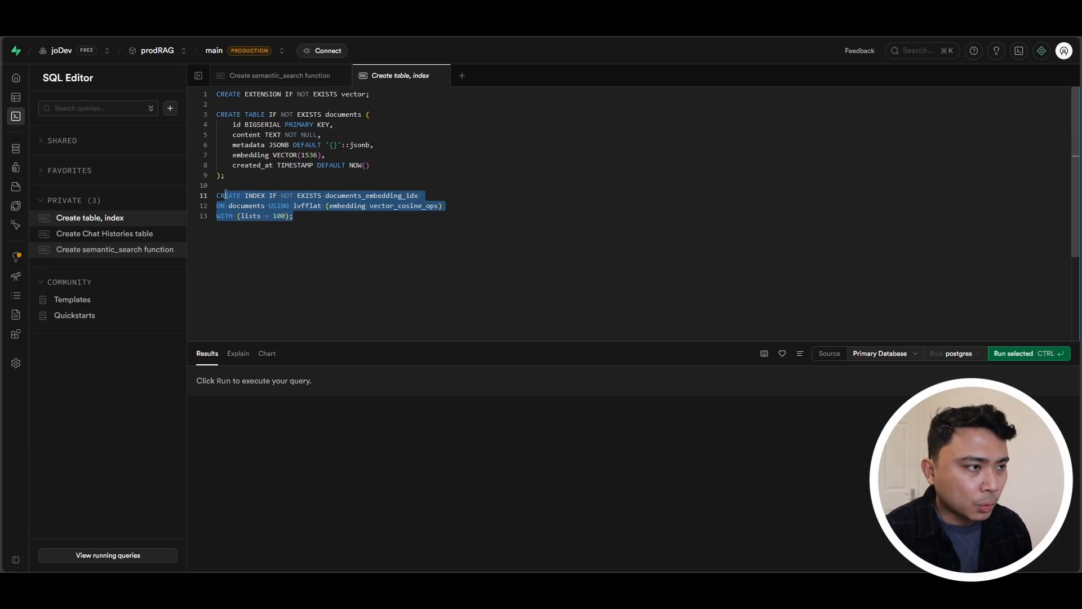
{"action": "left_click", "coordinate": [232, 186]}
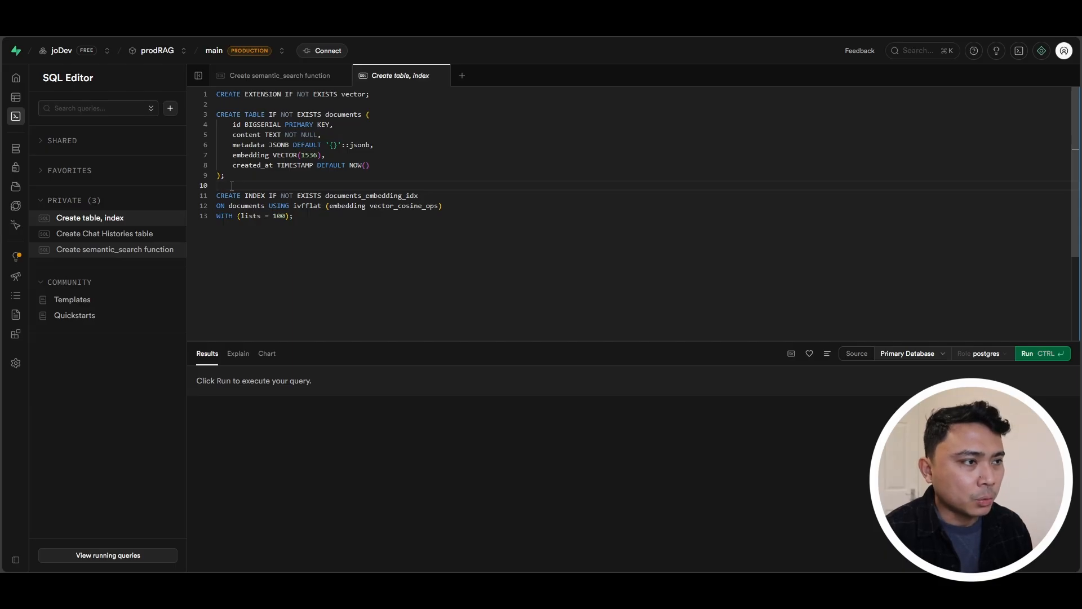
{"action": "left_click", "coordinate": [418, 216]}
{"action": "key", "text": "ctrl+Return"}
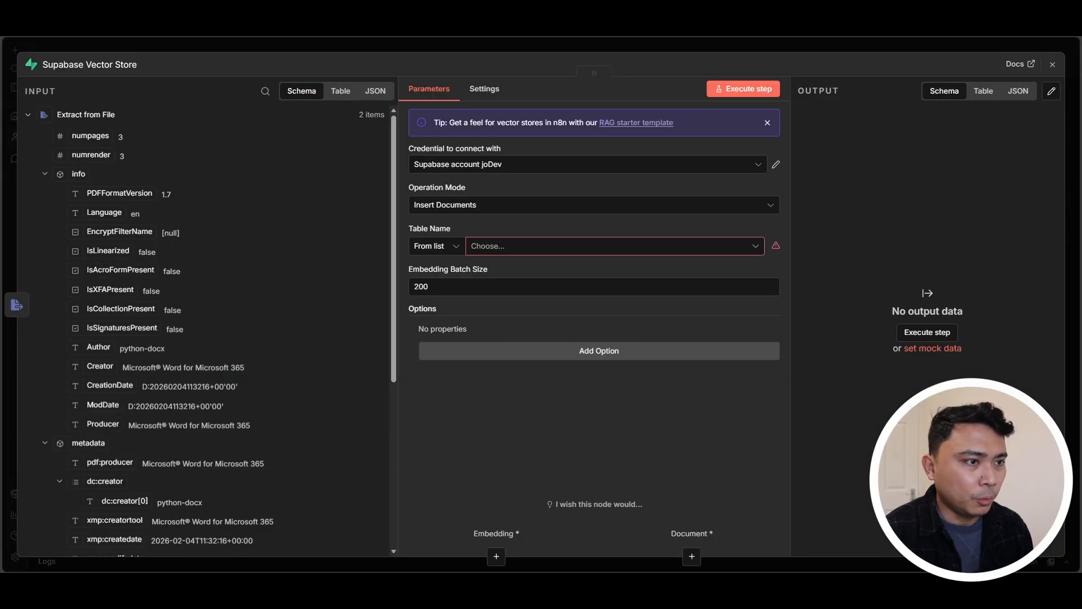
- In n8n, refresh the vector store node's table list, select the documents table and return to the canvas
{"action": "left_click", "coordinate": [681, 248]}
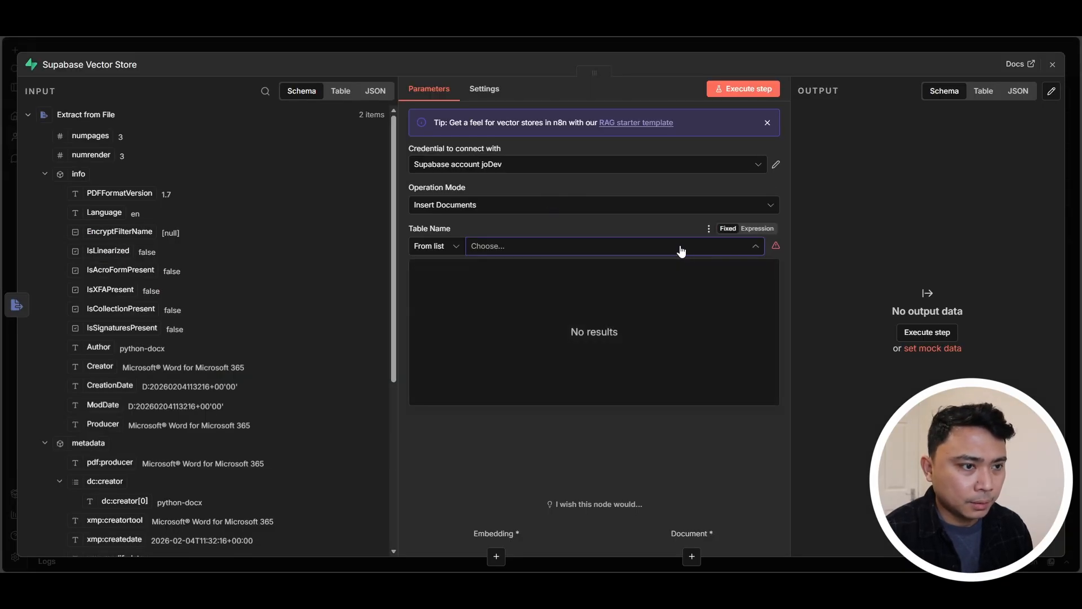
{"action": "left_click", "coordinate": [708, 229]}
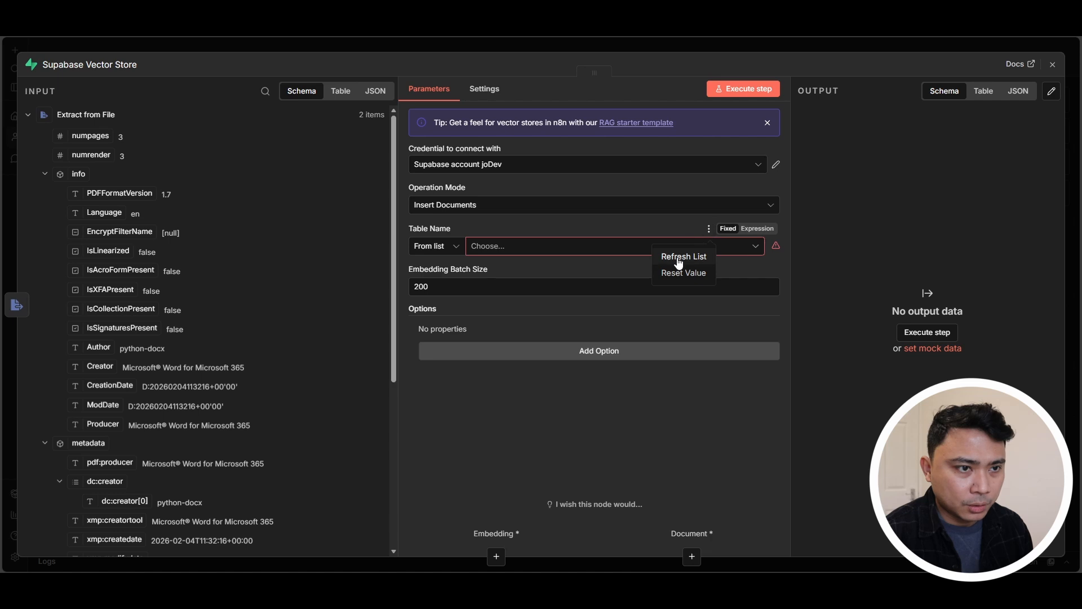
{"action": "left_click", "coordinate": [678, 258]}
{"action": "left_click", "coordinate": [684, 246]}
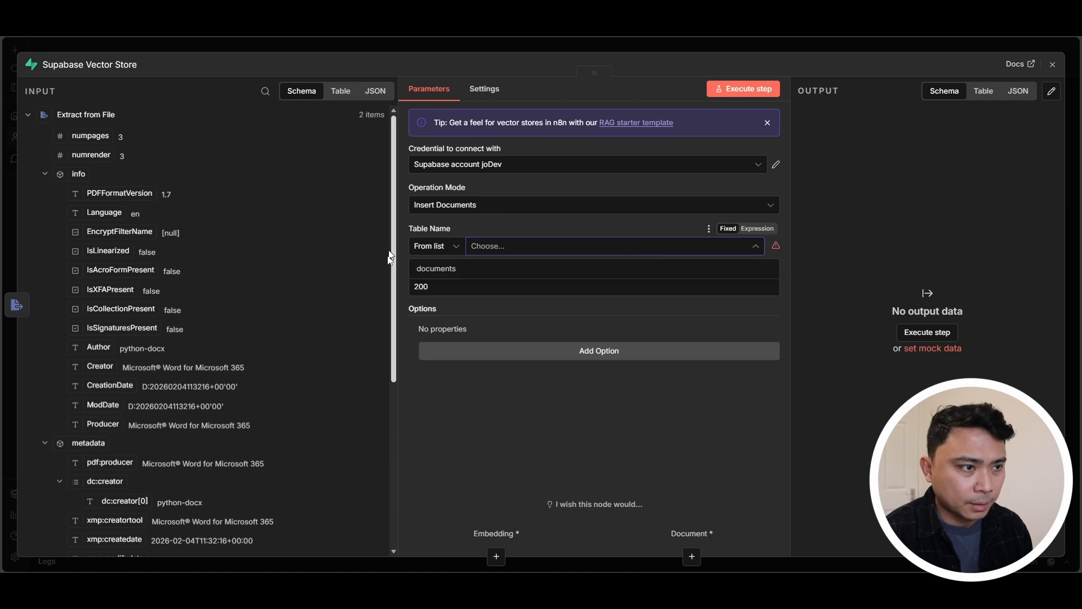
{"action": "left_click", "coordinate": [460, 269]}
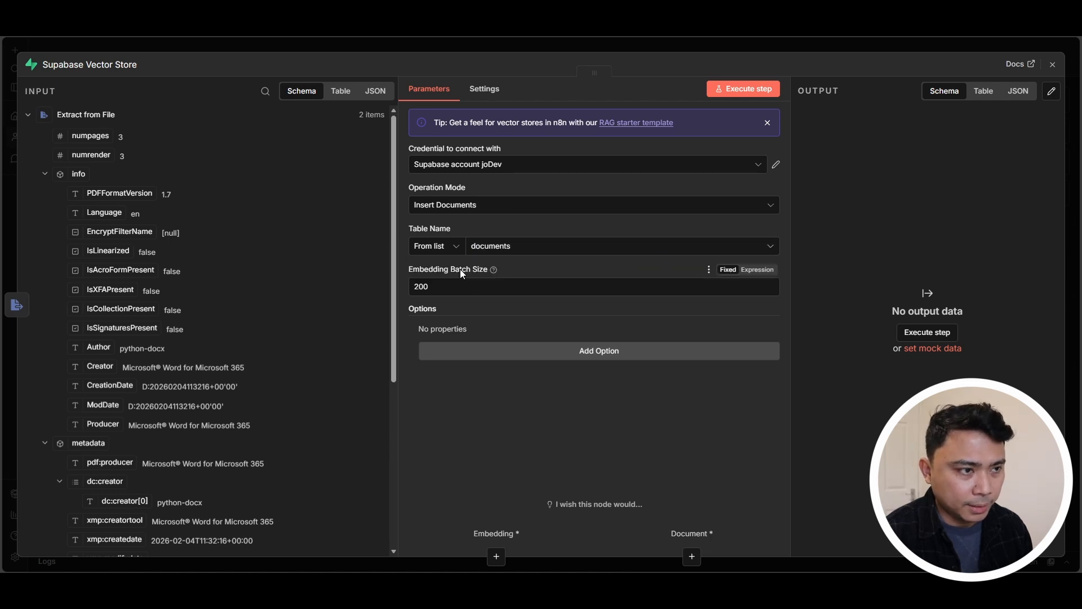
{"action": "left_click", "coordinate": [417, 48]}
- Attach an Embeddings Azure OpenAI node with model text-embedding-ada-002 to the vector store and move it clear of the Document connector
{"action": "left_click", "coordinate": [723, 310]}
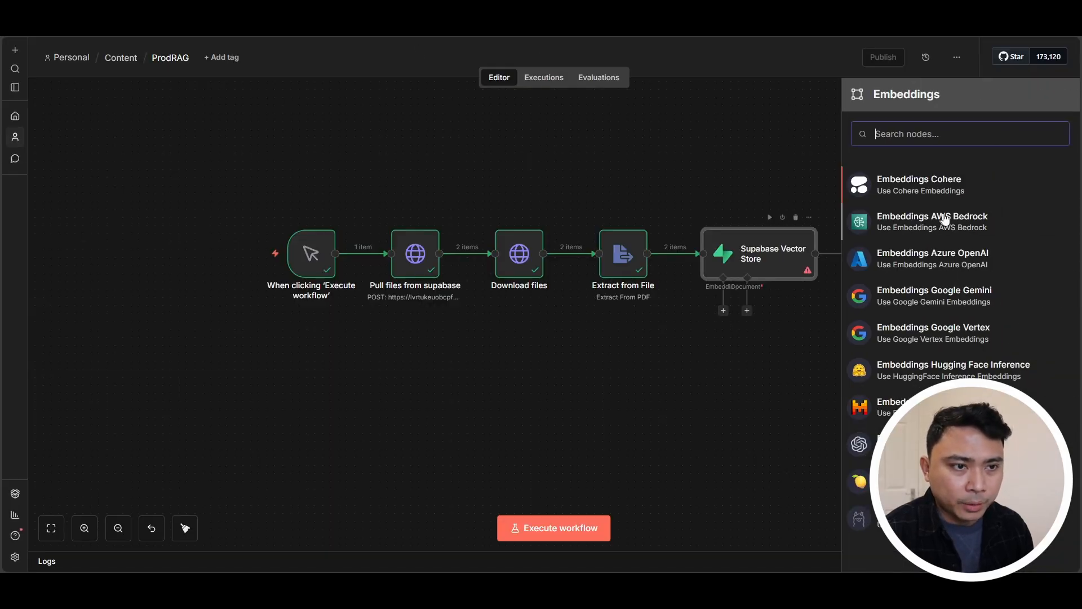
{"action": "left_click", "coordinate": [913, 258]}
{"action": "left_click", "coordinate": [518, 171]}
{"action": "type", "text": "te"}
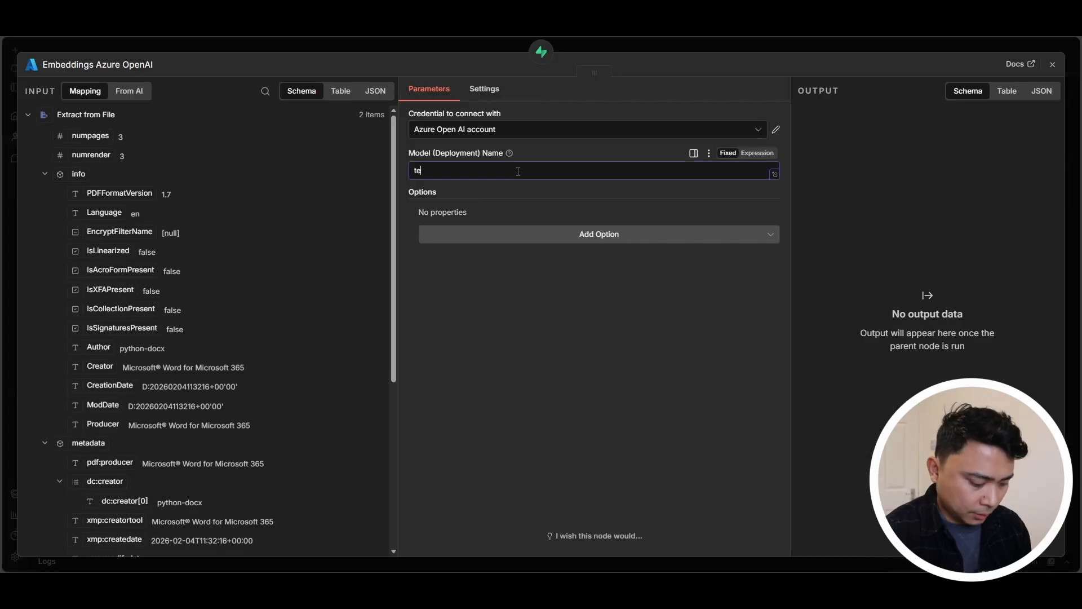
{"action": "type", "text": "xt-embedding"}
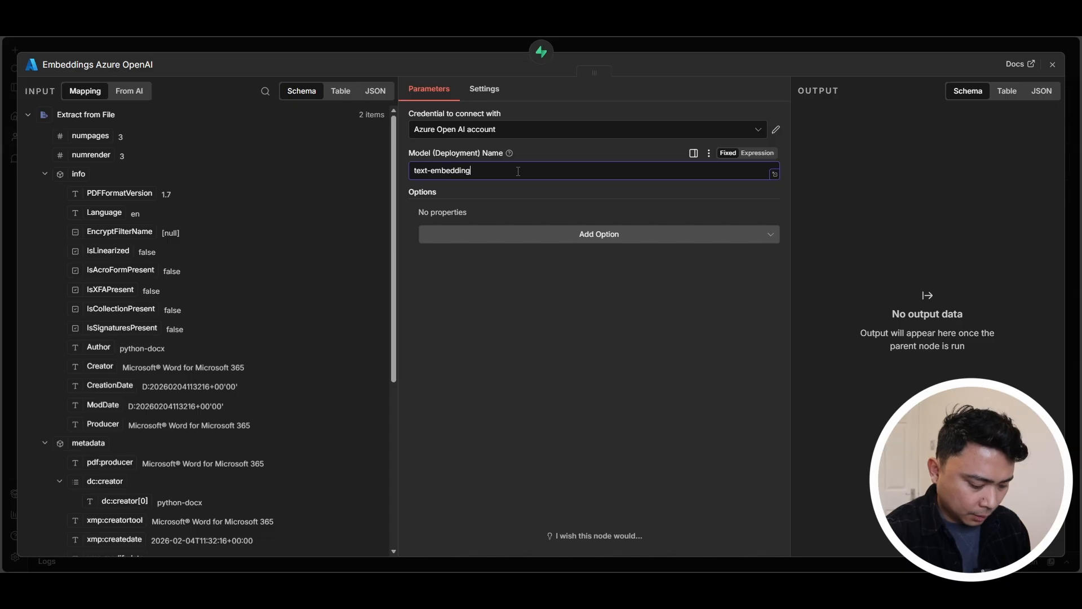
{"action": "type", "text": "-ada-002"}
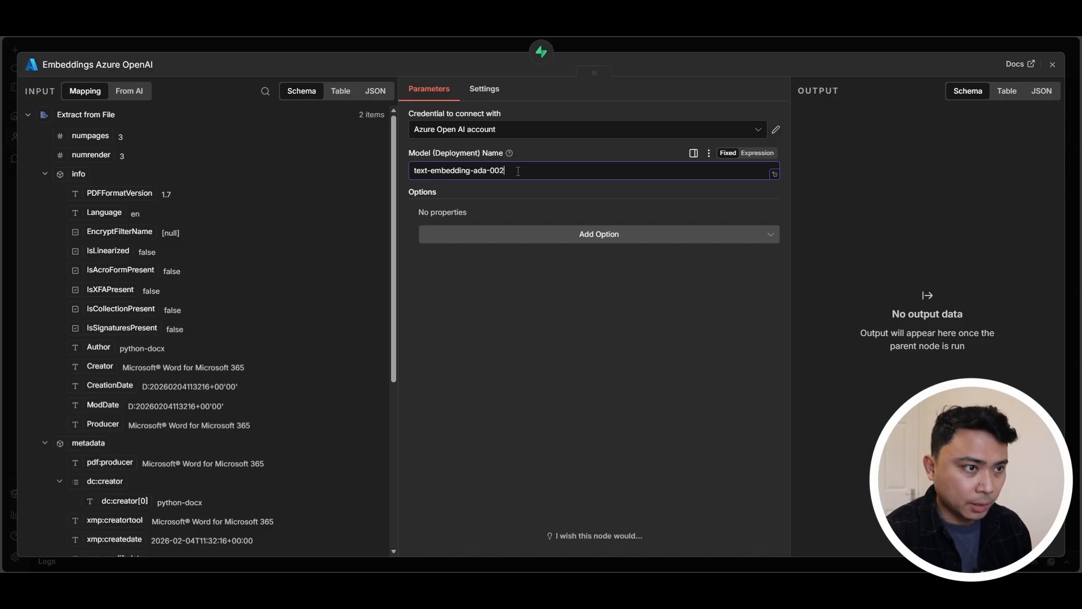
{"action": "left_click", "coordinate": [605, 46]}
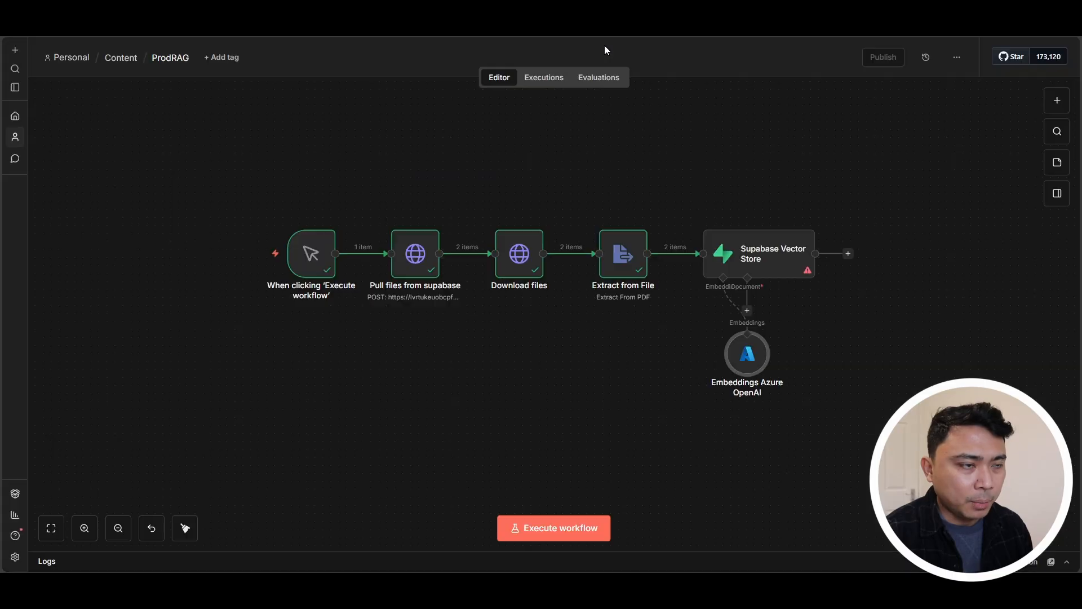
{"action": "left_click_drag", "start_coordinate": [745, 361], "coordinate": [666, 362]}
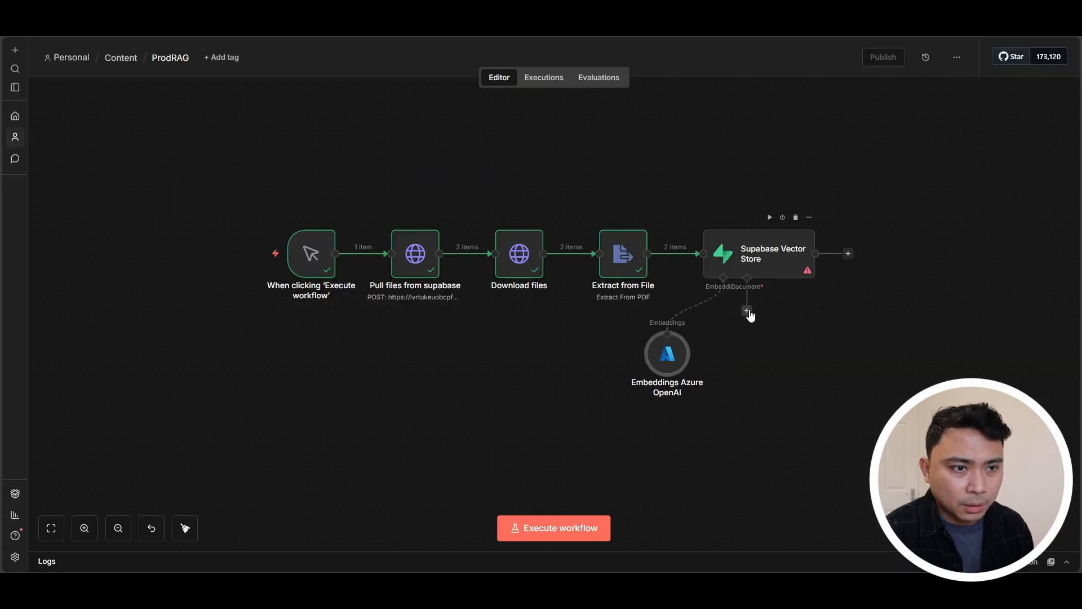
- Attach a Default Data Loader to the vector store's Document input and add a metadata property named fileName
{"action": "left_click", "coordinate": [747, 310]}
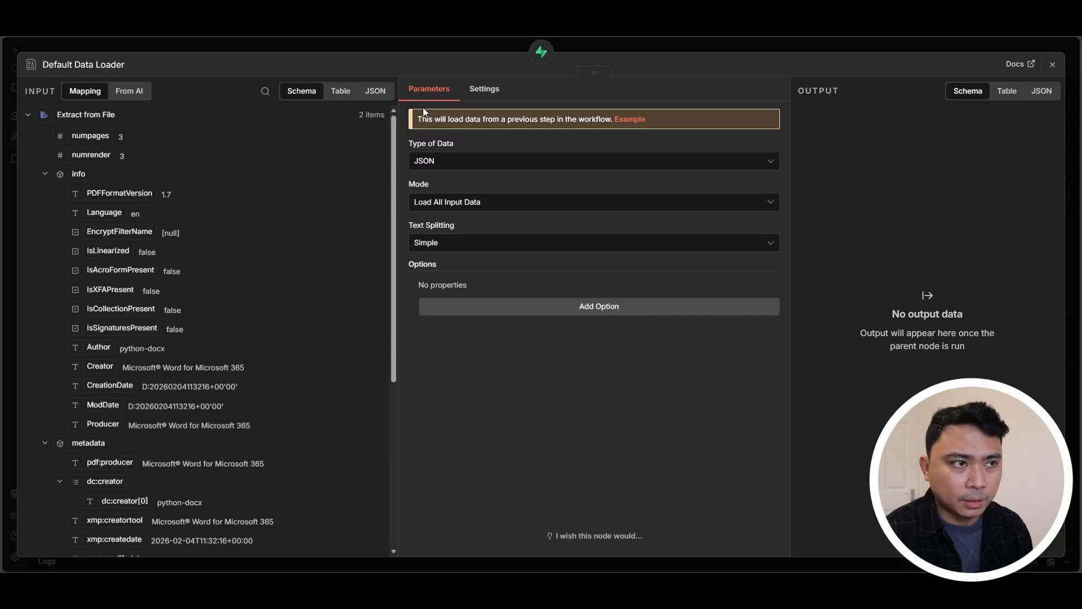
{"action": "left_click", "coordinate": [614, 307]}
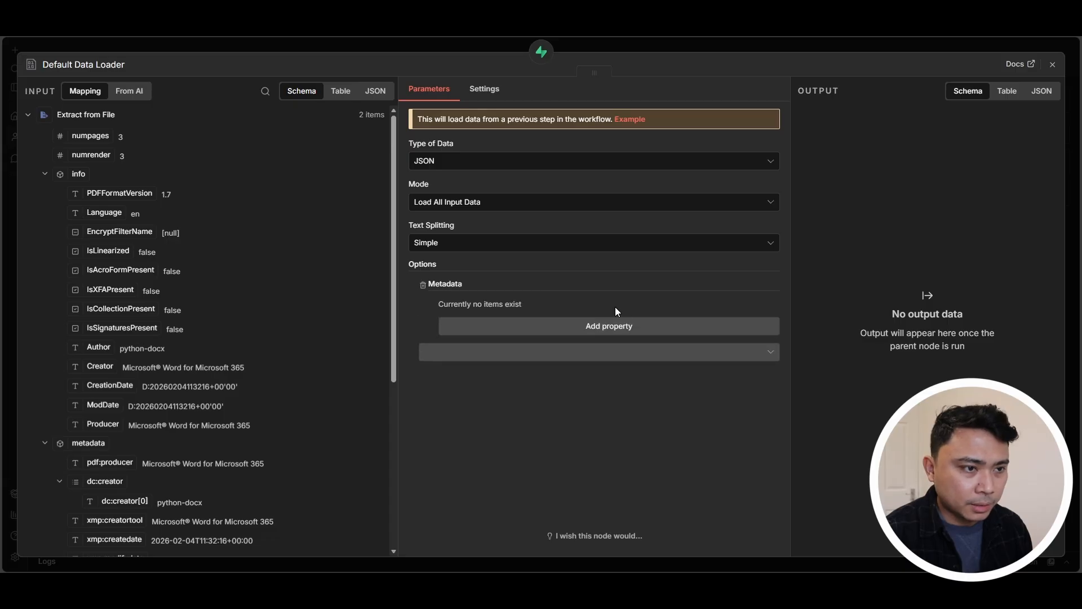
{"action": "left_click", "coordinate": [587, 330]}
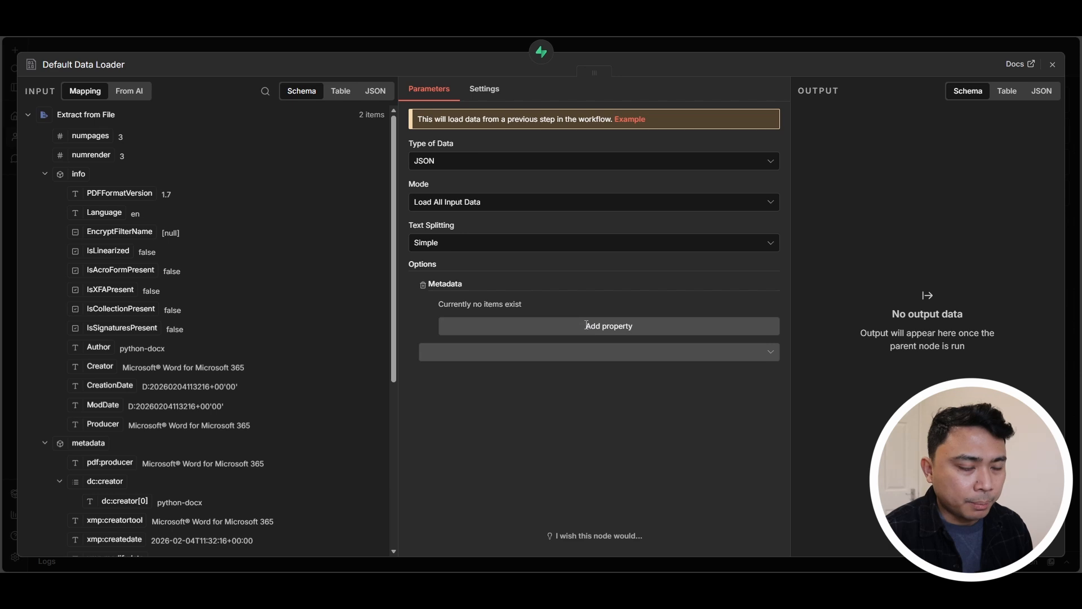
{"action": "left_click", "coordinate": [544, 323]}
{"action": "type", "text": "fileName"}
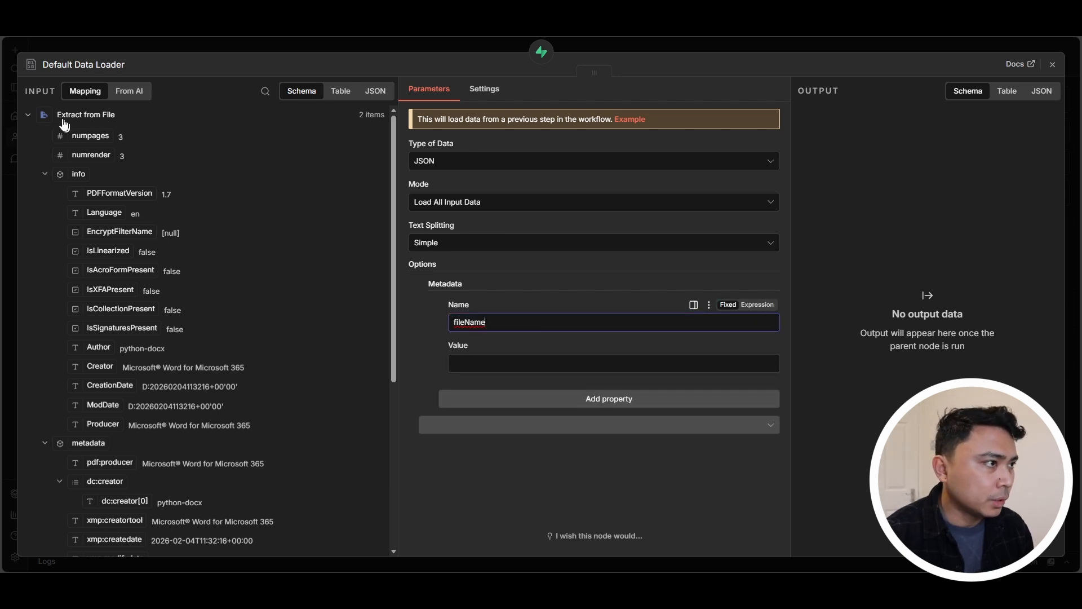
- Map the fileName metadata value to the name field from the "Download files" node
{"action": "left_click", "coordinate": [29, 115]}
{"action": "left_click", "coordinate": [70, 142]}
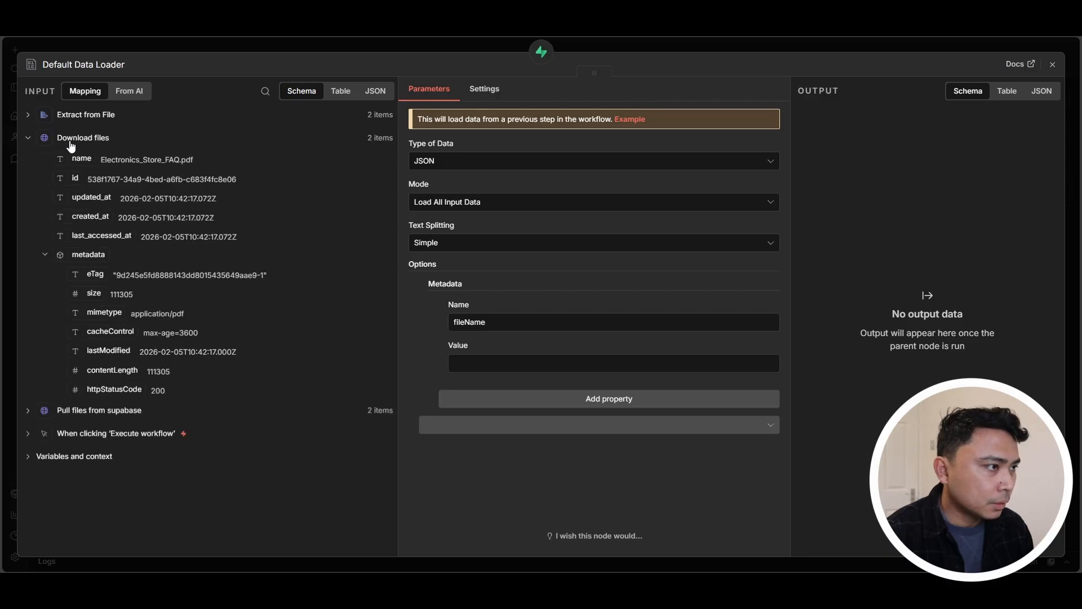
{"action": "left_click_drag", "start_coordinate": [81, 159], "coordinate": [498, 368]}
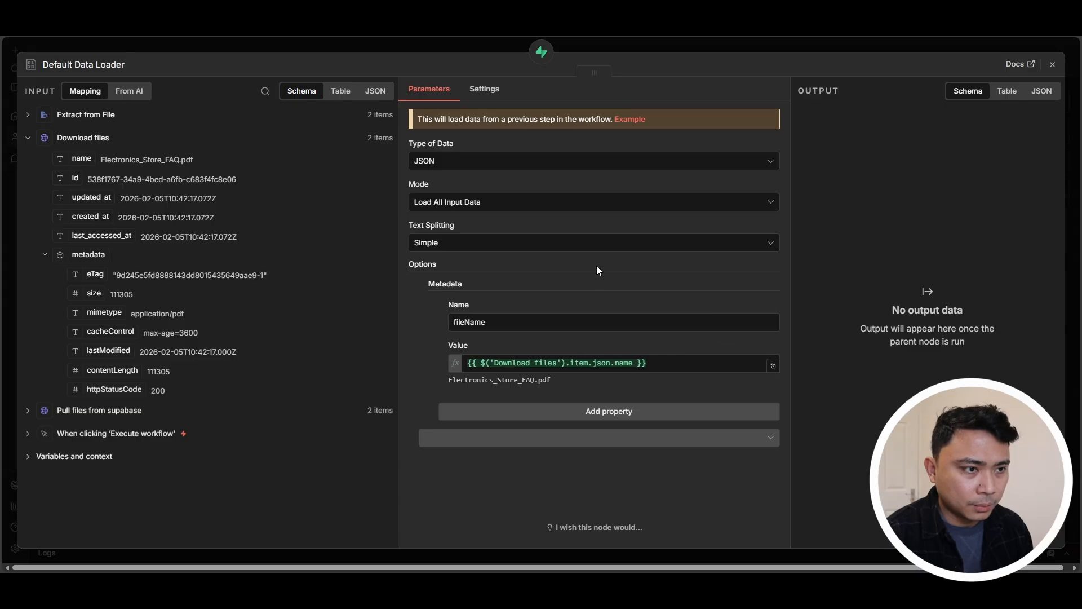
- Add a second metadata property named fileURL to the Default Data Loader and return to the canvas
{"action": "left_click", "coordinate": [581, 411]}
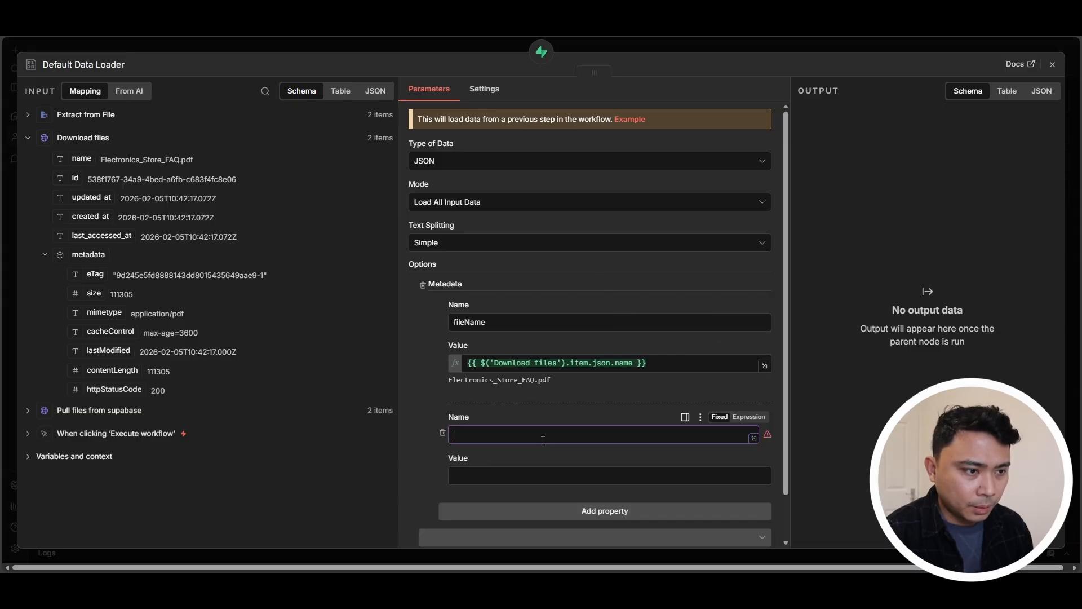
{"action": "type", "text": "fileURL"}
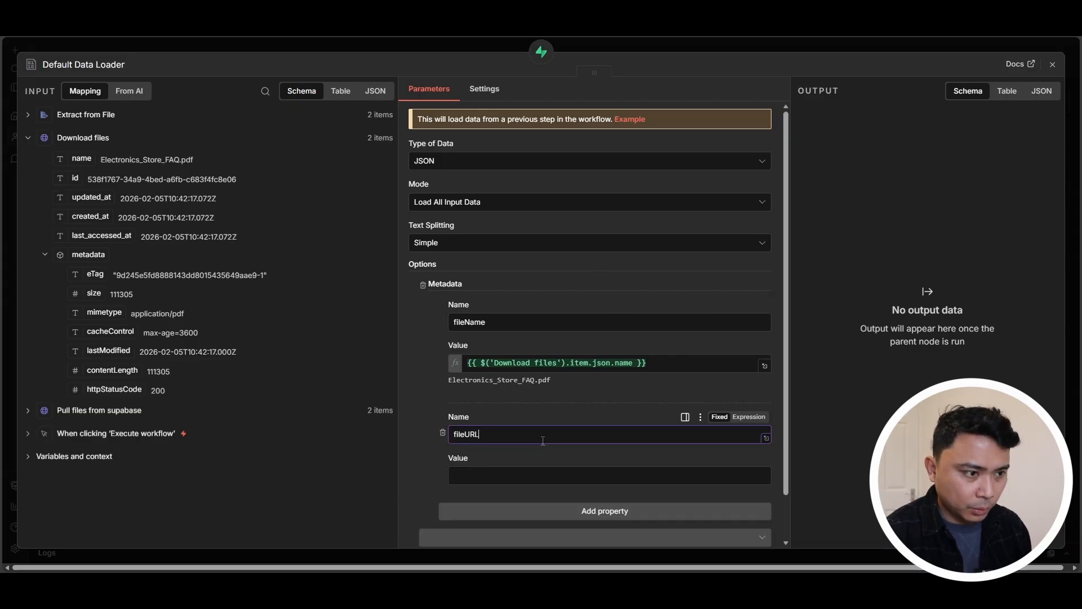
{"action": "left_click", "coordinate": [539, 475]}
{"action": "left_click", "coordinate": [385, 48]}
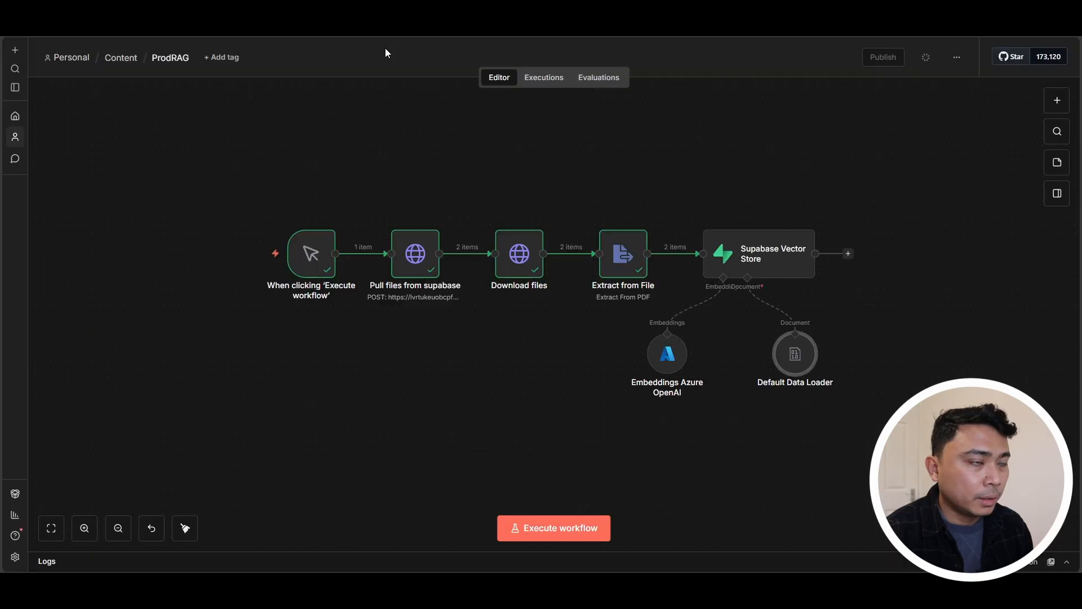
- Copy the request URL from the "Download files" node and paste it as the fileURL value in the Default Data Loader
{"action": "double_click", "coordinate": [527, 259]}
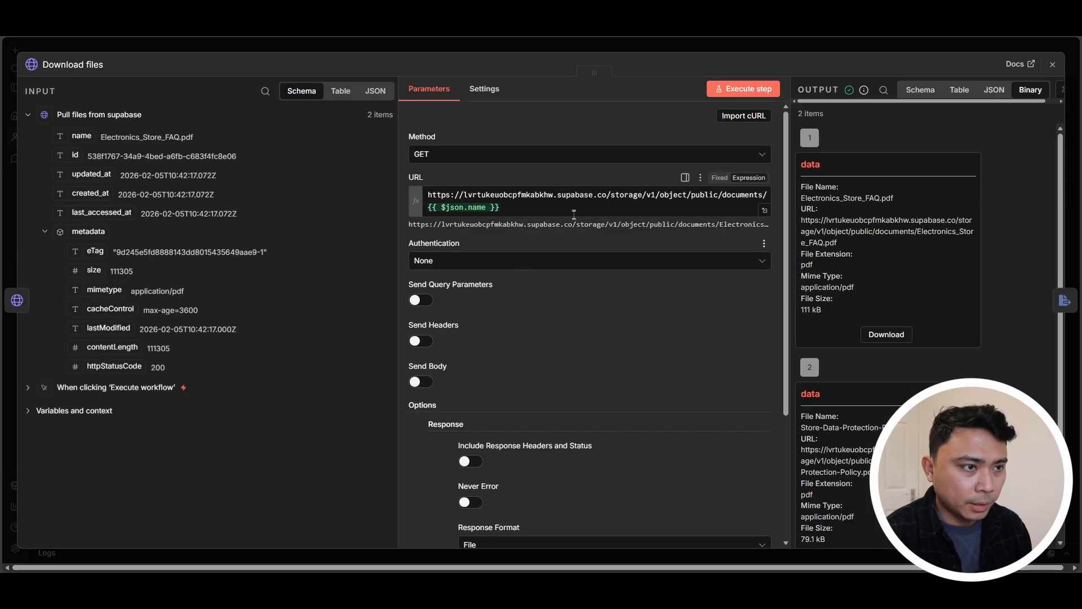
{"action": "left_click_drag", "start_coordinate": [573, 212], "coordinate": [290, 160]}
{"action": "key", "text": "ctrl+c"}
{"action": "left_click", "coordinate": [319, 41]}
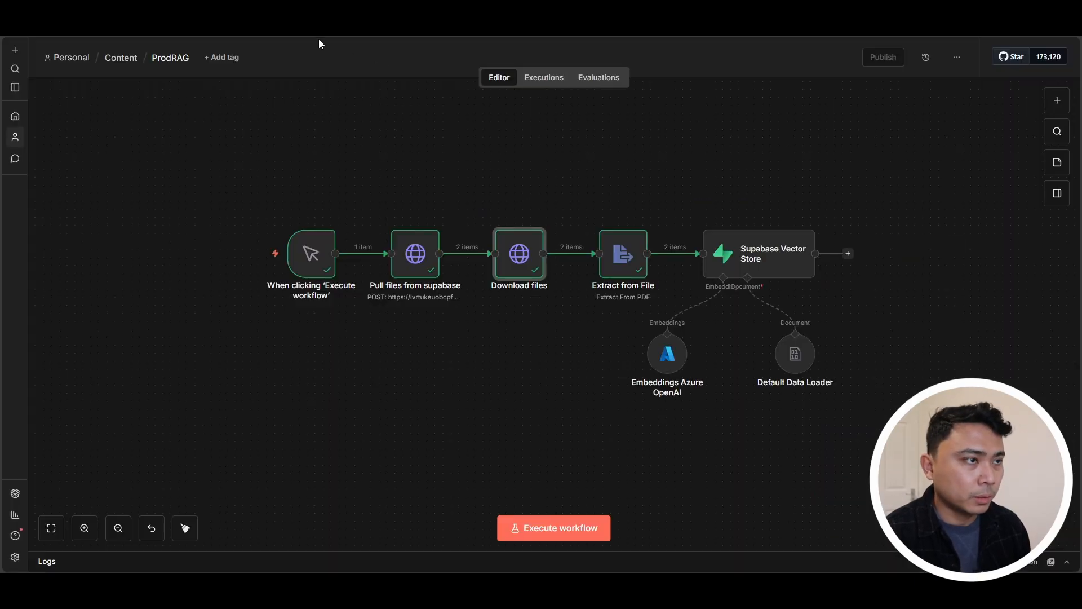
{"action": "double_click", "coordinate": [804, 356]}
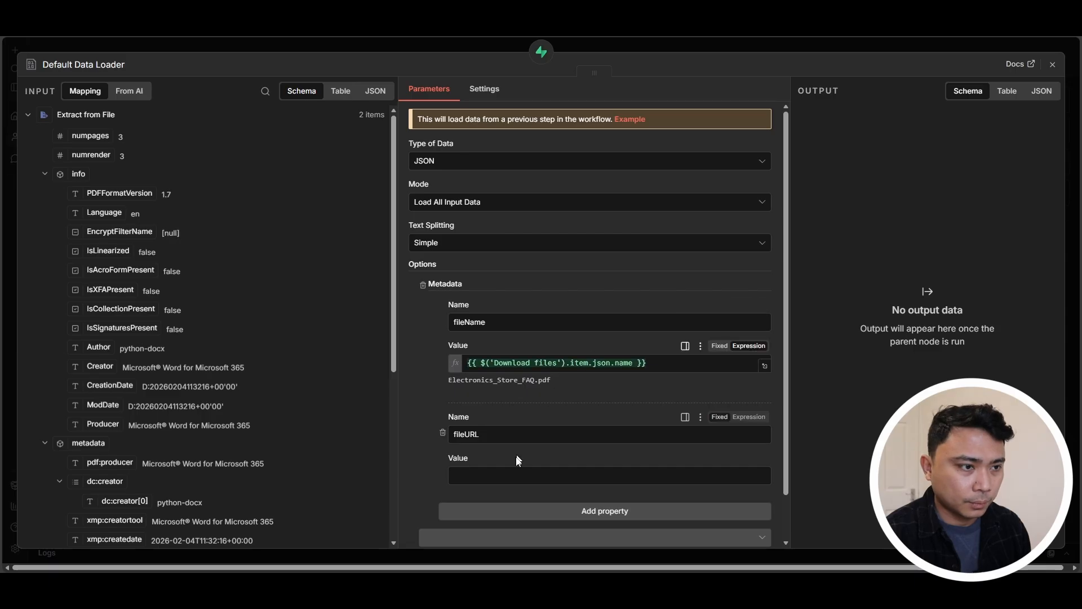
{"action": "left_click", "coordinate": [516, 475]}
{"action": "key", "text": "ctrl+v"}
- Replace {{ $json.name }} at the end of the fileURL value with the name field from "Download files" and close the Default Data Loader
{"action": "left_click_drag", "start_coordinate": [575, 488], "coordinate": [505, 492]}
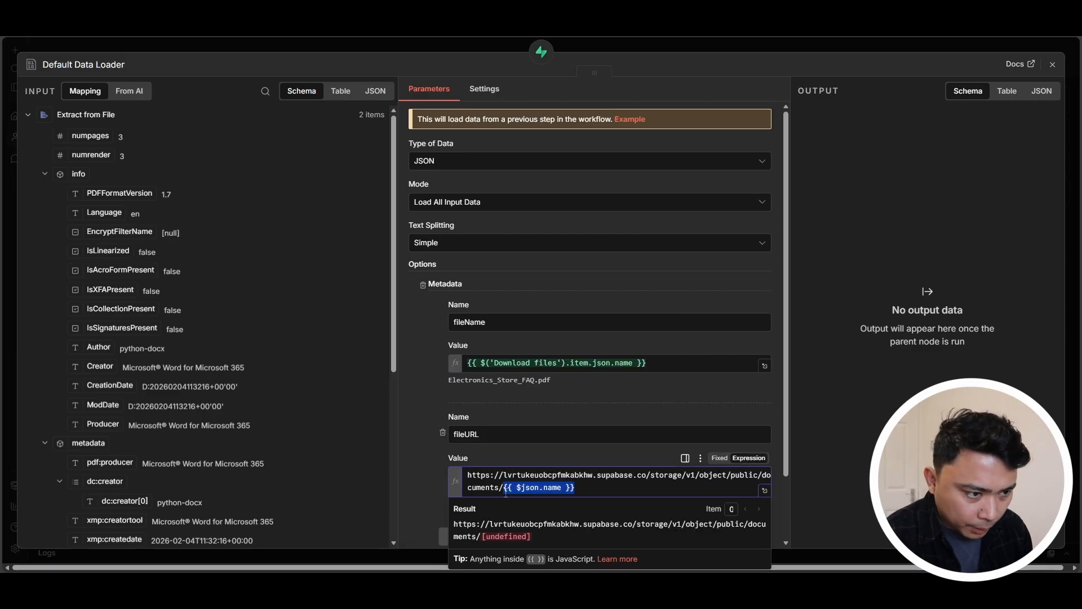
{"action": "key", "text": "BackSpace"}
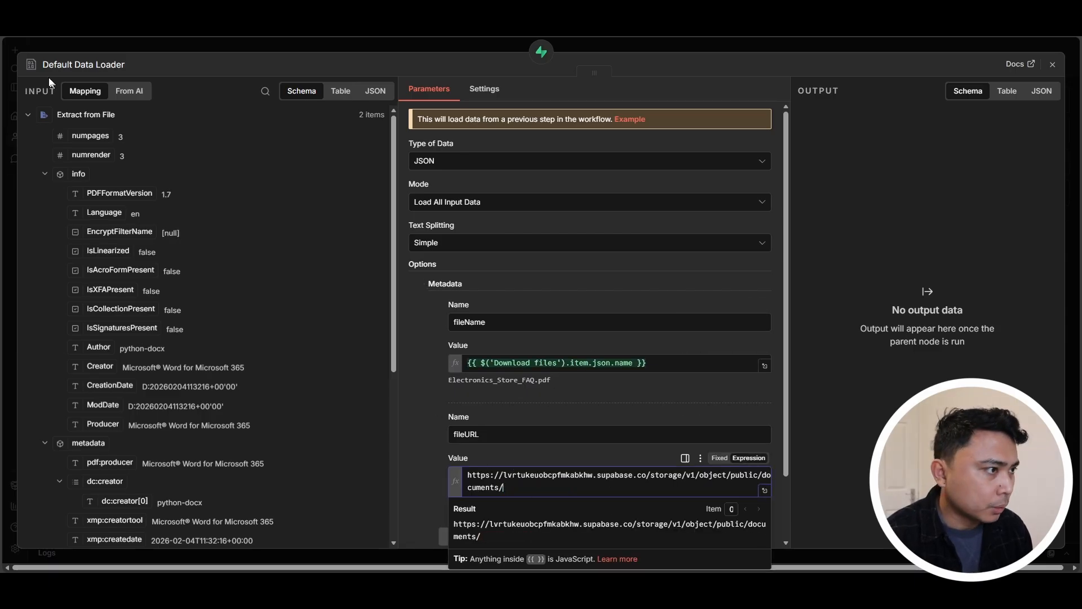
{"action": "left_click", "coordinate": [59, 120]}
{"action": "left_click", "coordinate": [58, 116]}
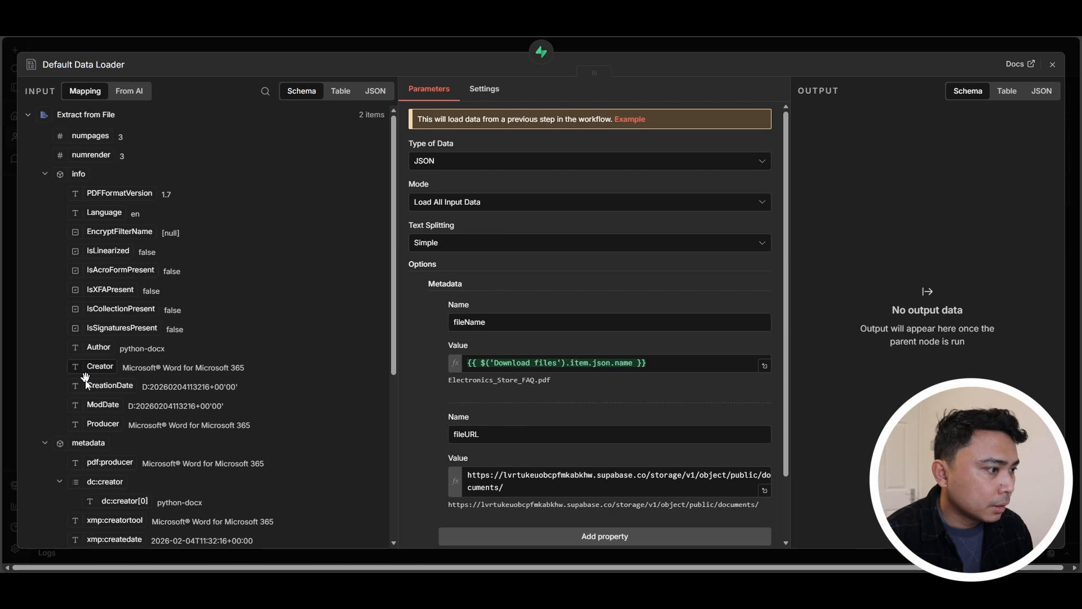
{"action": "left_click", "coordinate": [31, 115]}
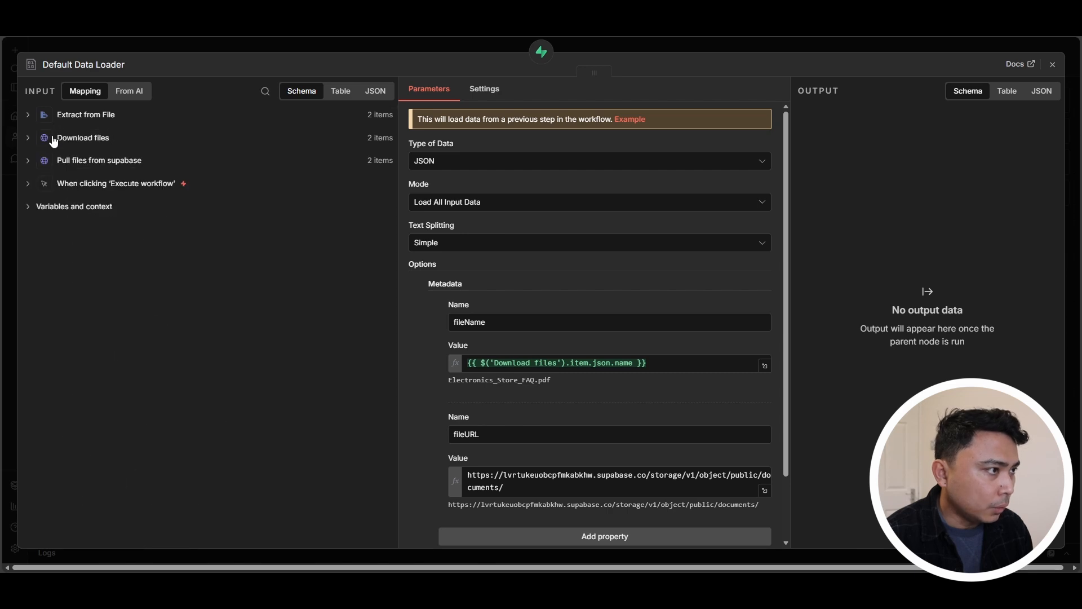
{"action": "left_click", "coordinate": [56, 139]}
{"action": "left_click_drag", "start_coordinate": [70, 154], "coordinate": [530, 487]}
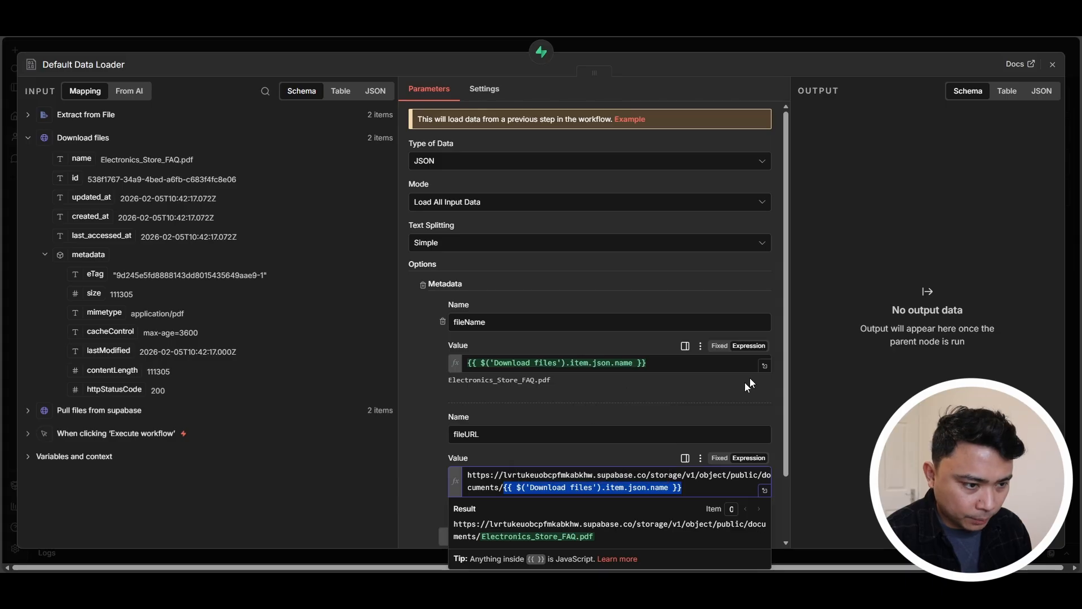
{"action": "scroll", "coordinate": [697, 468], "scroll_direction": "down", "scroll_amount": 1}
{"action": "left_click", "coordinate": [537, 355]}
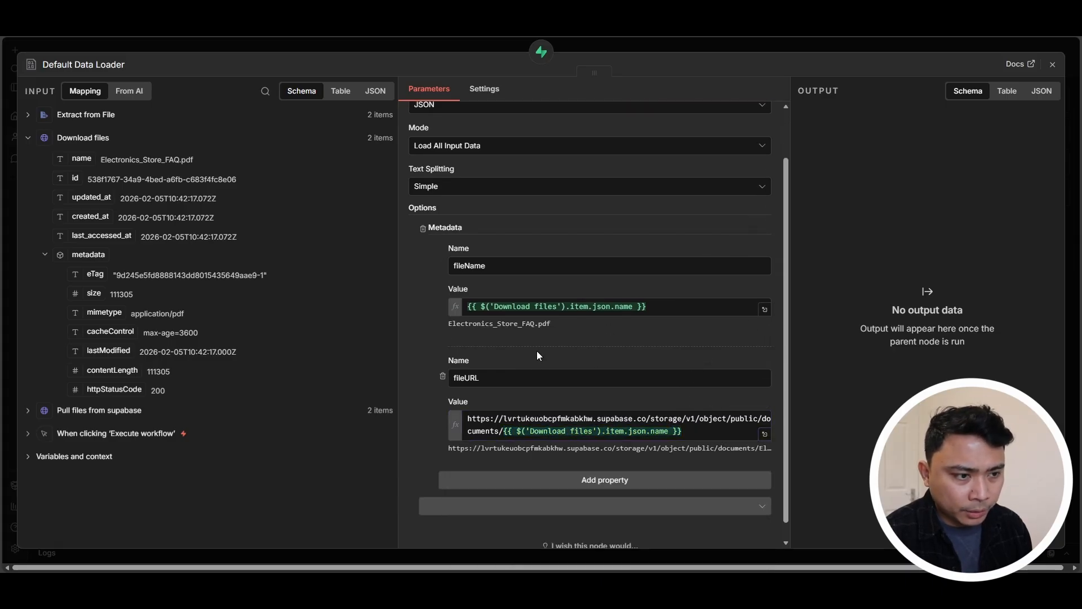
{"action": "scroll", "coordinate": [586, 355], "scroll_direction": "up", "scroll_amount": 2}
{"action": "left_click", "coordinate": [583, 48]}
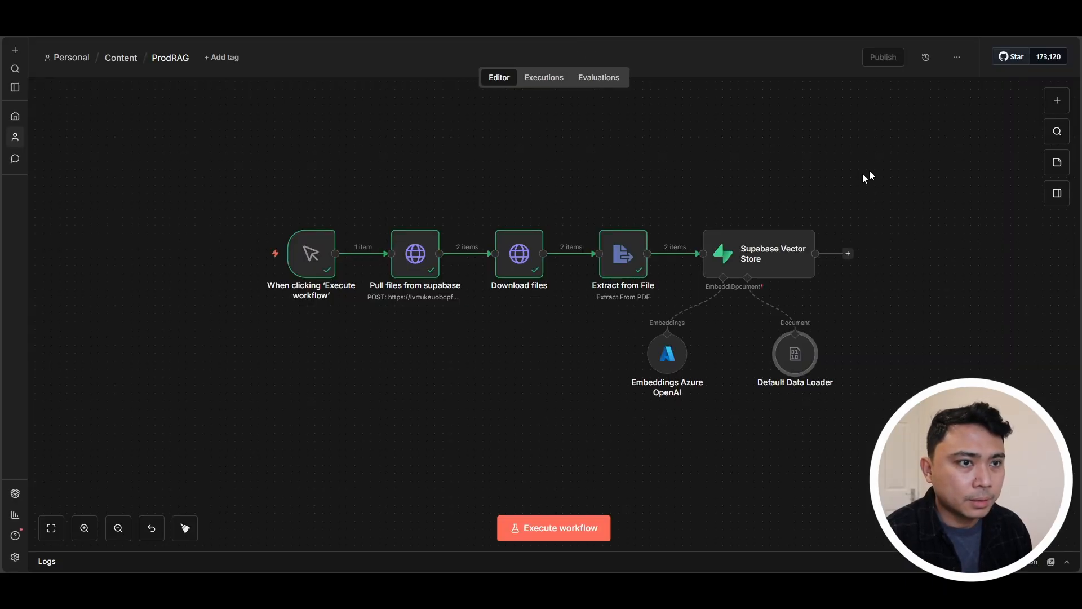
- Run the Supabase Vector Store node, and open the documents table in Supabase's Table Editor
{"action": "left_click", "coordinate": [770, 218]}
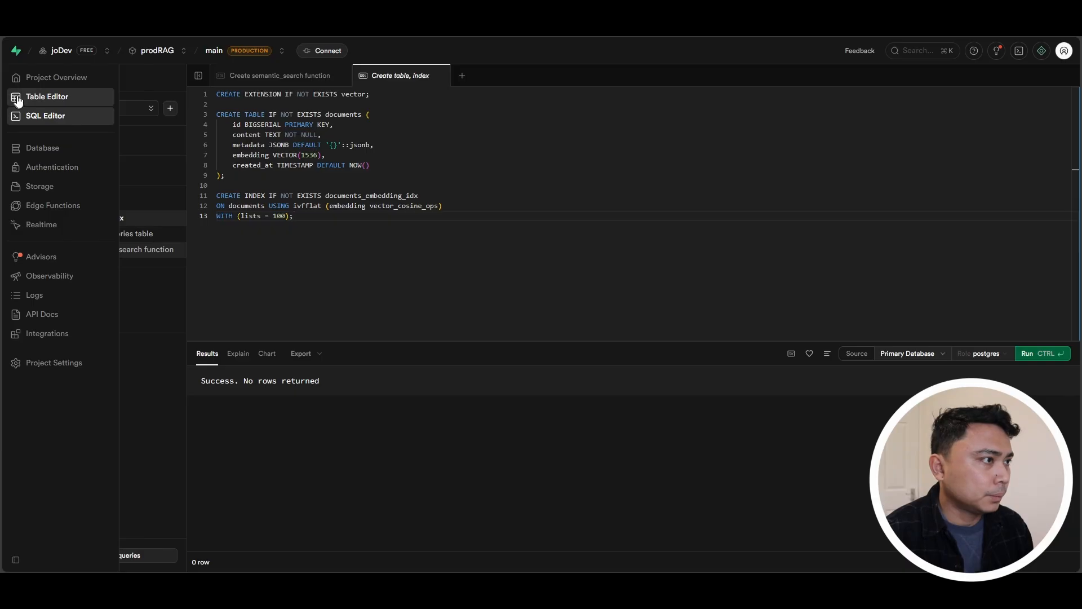
{"action": "left_click", "coordinate": [51, 97]}
{"action": "left_click", "coordinate": [74, 178]}
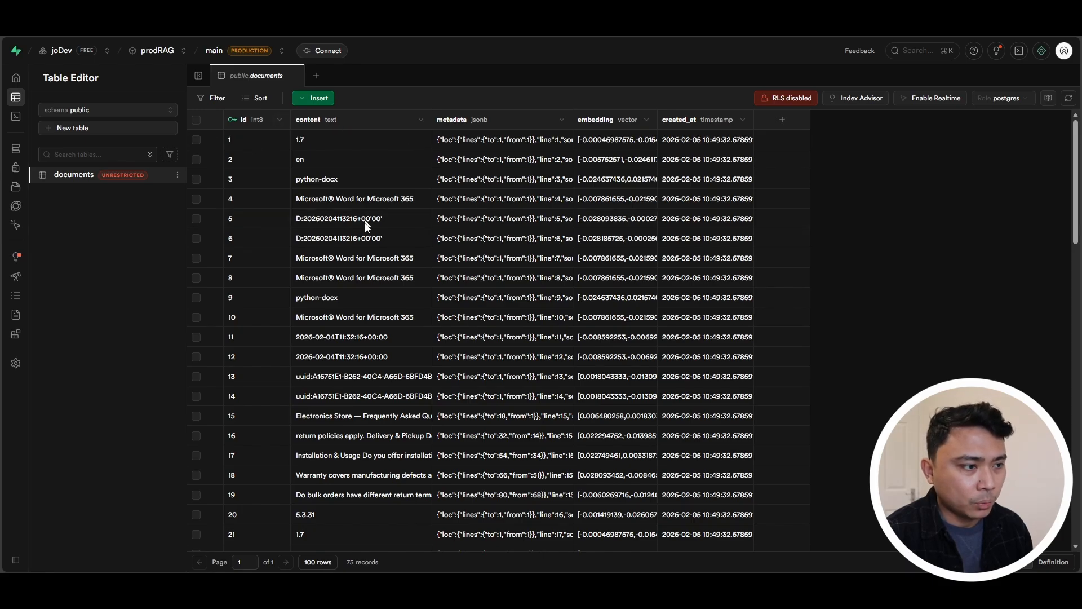
- Examine the content of the documents table's rows and the first row's metadata, including its fileURL
{"action": "scroll", "coordinate": [363, 249], "scroll_direction": "down", "scroll_amount": 12}
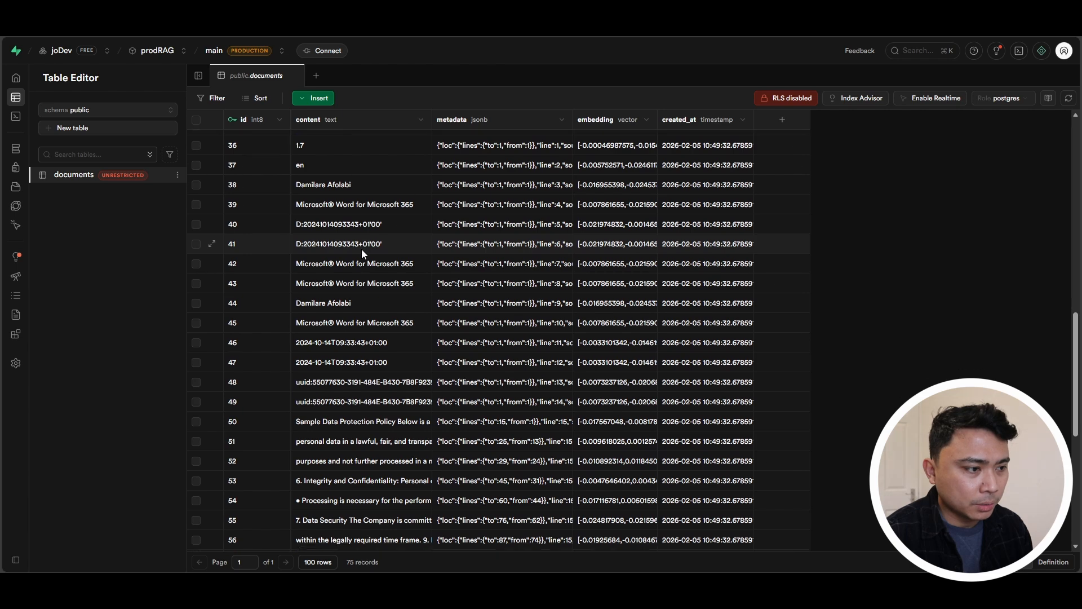
{"action": "scroll", "coordinate": [360, 249], "scroll_direction": "down", "scroll_amount": 7}
{"action": "scroll", "coordinate": [361, 250], "scroll_direction": "up", "scroll_amount": 4}
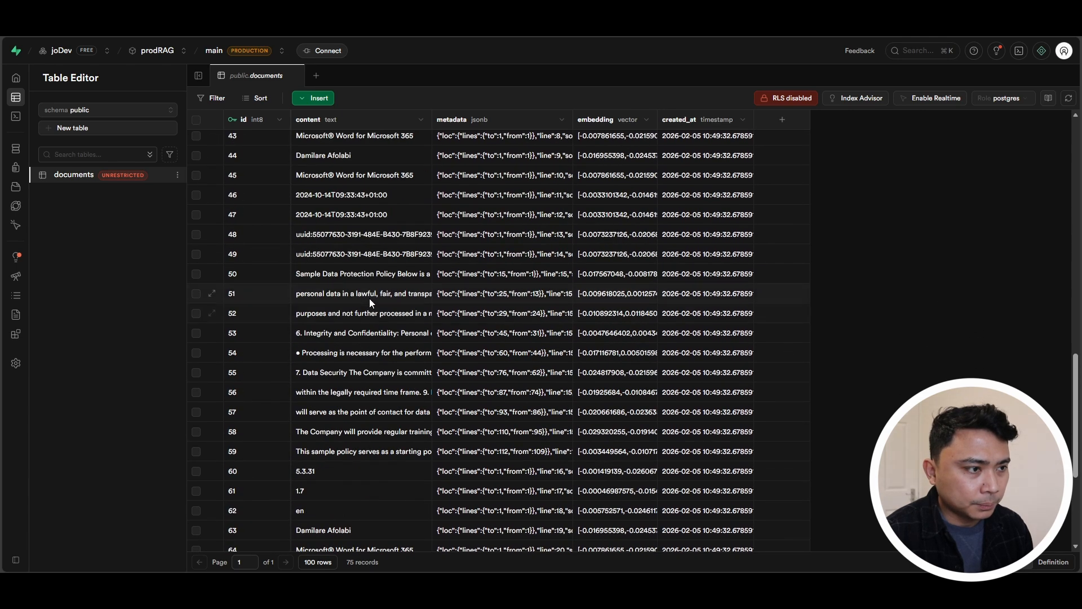
{"action": "scroll", "coordinate": [368, 297], "scroll_direction": "up", "scroll_amount": 15}
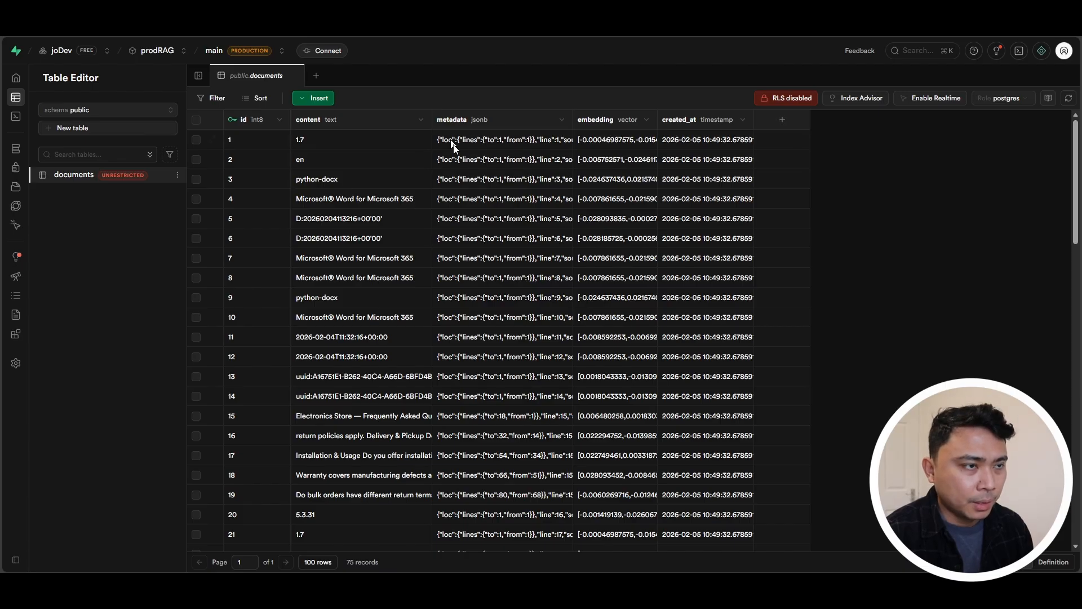
{"action": "double_click", "coordinate": [505, 137]}
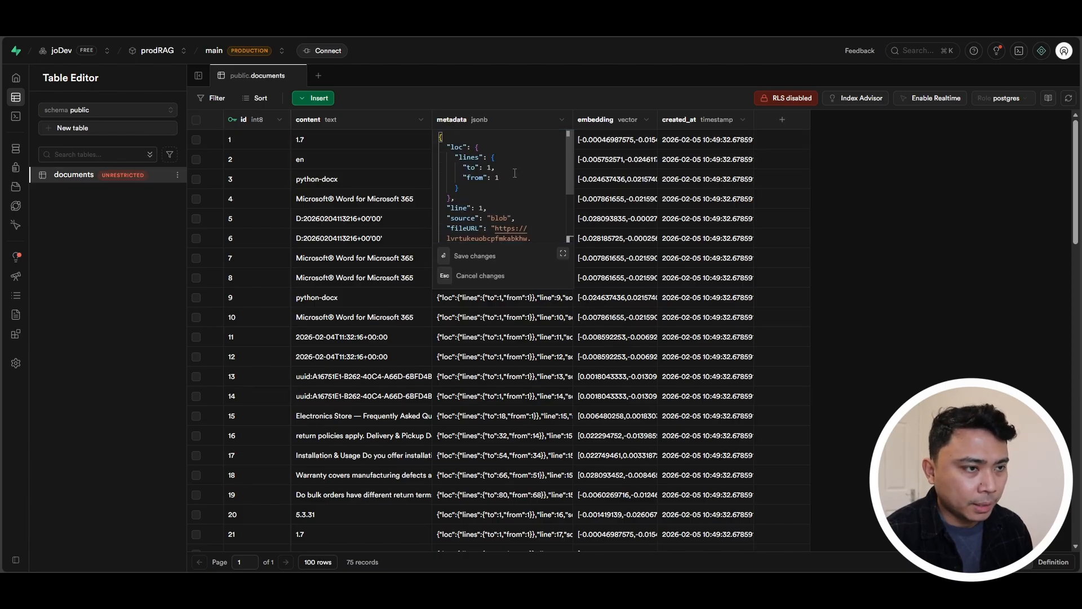
{"action": "scroll", "coordinate": [515, 173], "scroll_direction": "down", "scroll_amount": 1}
{"action": "left_click_drag", "start_coordinate": [491, 202], "coordinate": [446, 217]}
{"action": "scroll", "coordinate": [474, 230], "scroll_direction": "down", "scroll_amount": 2}
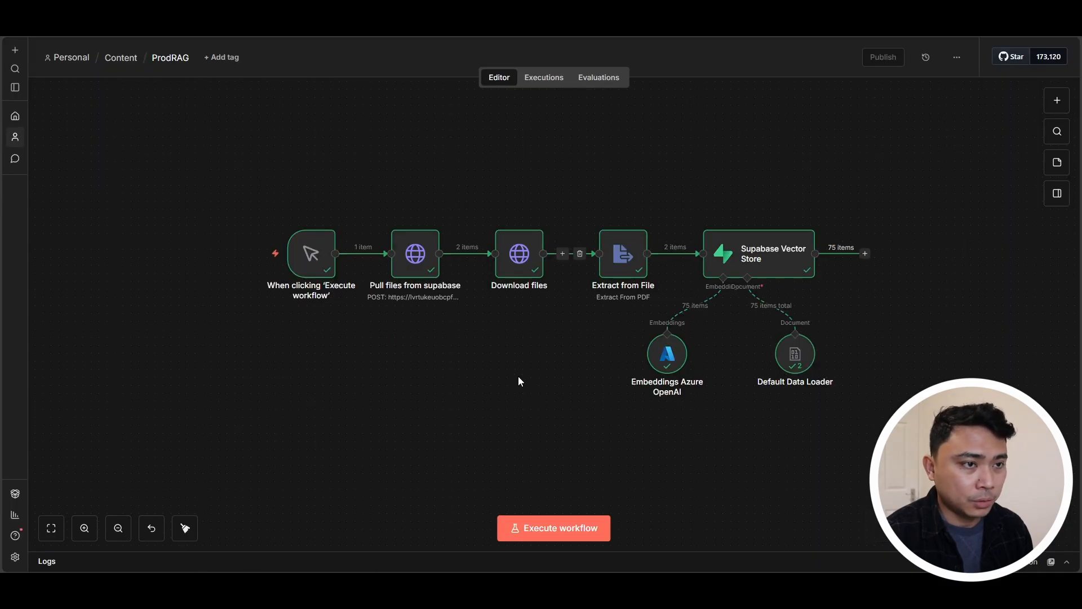
- In n8n, add a Chat Trigger with default settings and place it below the ingestion flow
{"action": "scroll", "coordinate": [518, 370], "scroll_direction": "down", "scroll_amount": 3}
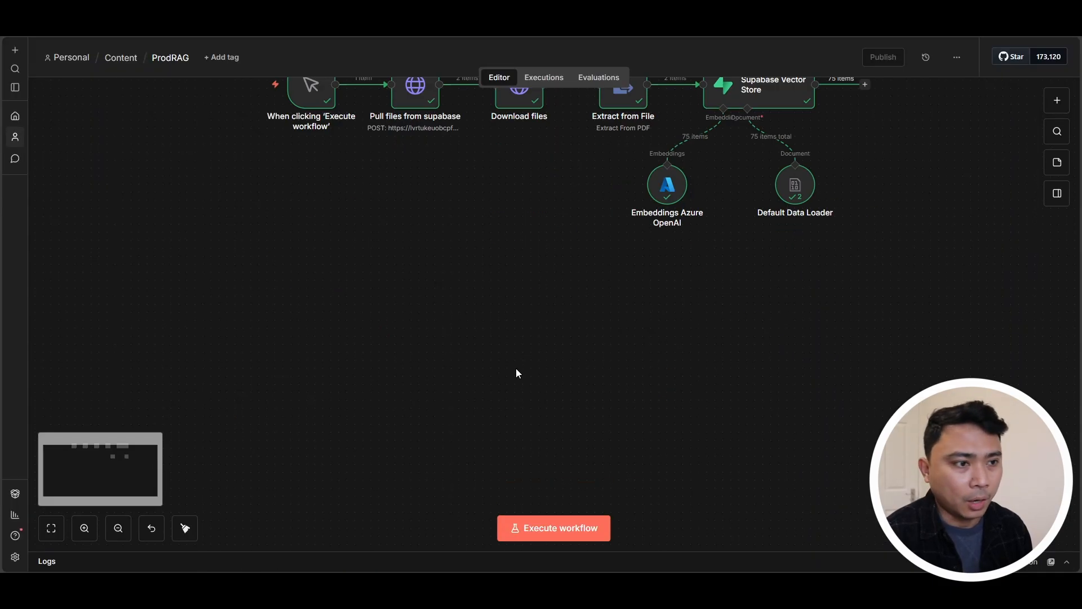
{"action": "left_click", "coordinate": [1057, 100]}
{"action": "type", "text": "chat"}
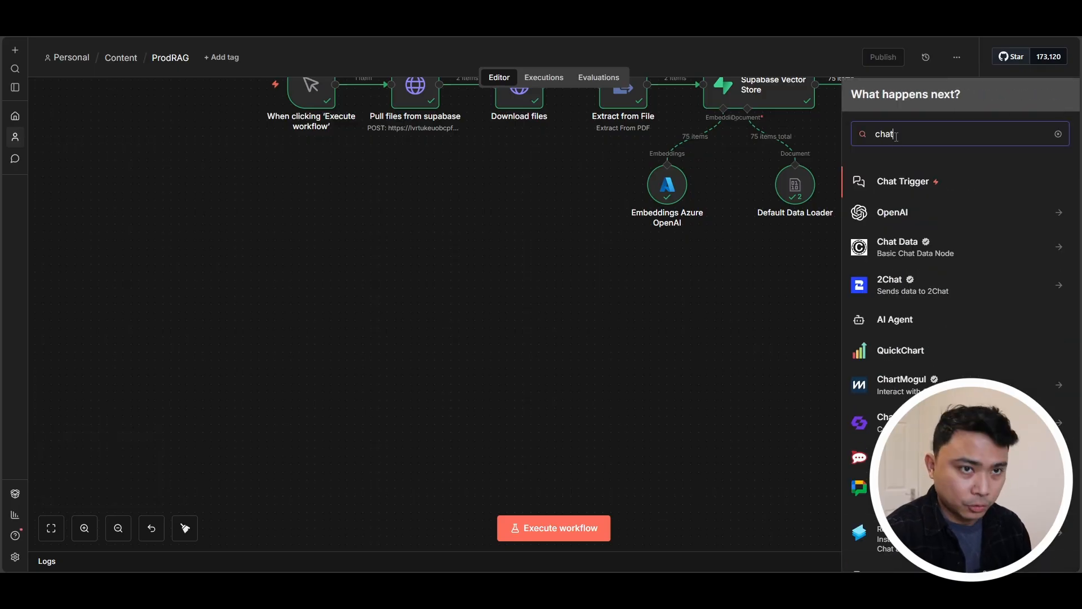
{"action": "left_click", "coordinate": [921, 180]}
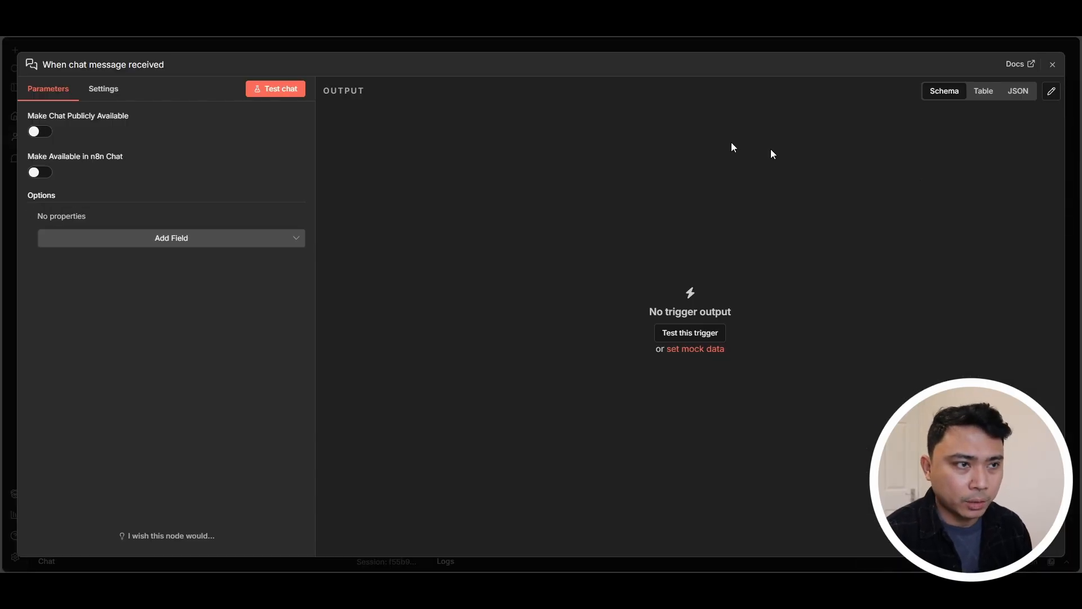
{"action": "left_click", "coordinate": [290, 43]}
{"action": "left_click_drag", "start_coordinate": [524, 389], "coordinate": [292, 319]}
- Add an AI Agent node connected to the "When chat message received" trigger
{"action": "left_click", "coordinate": [345, 317]}
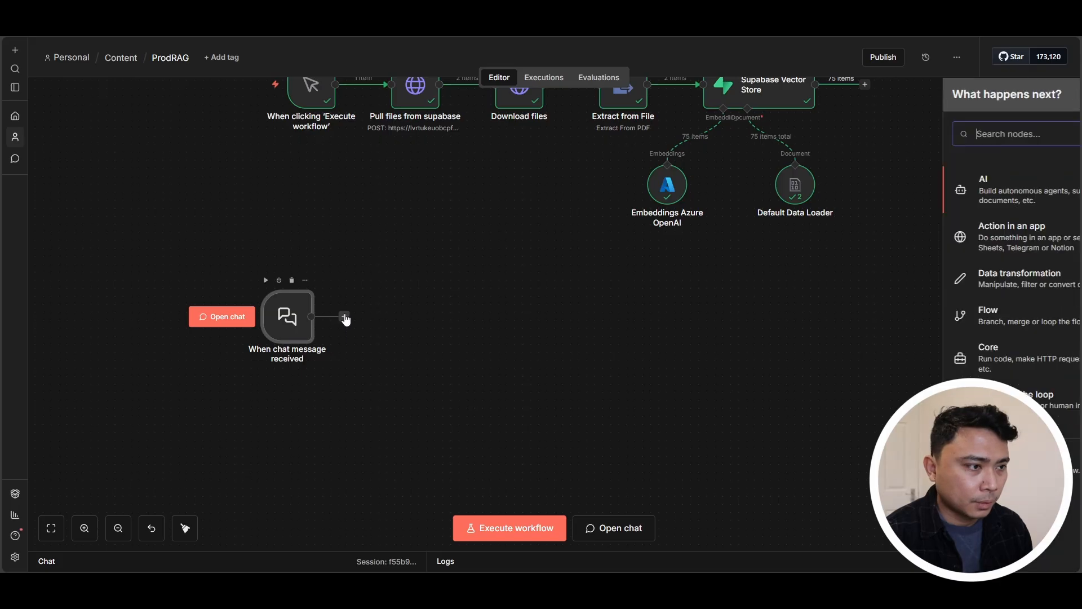
{"action": "left_click", "coordinate": [914, 186]}
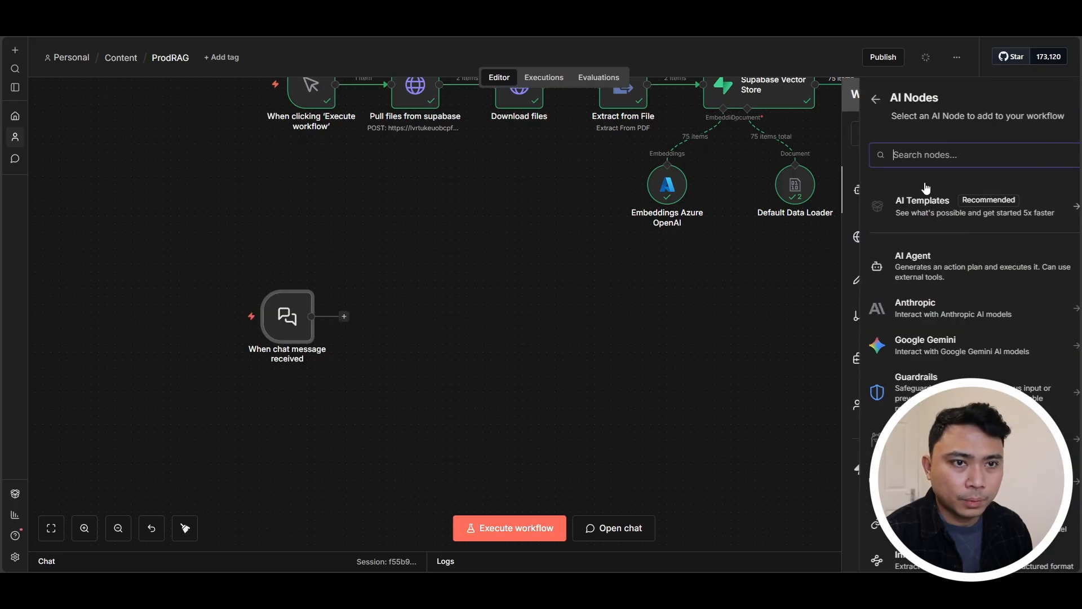
{"action": "left_click", "coordinate": [918, 270]}
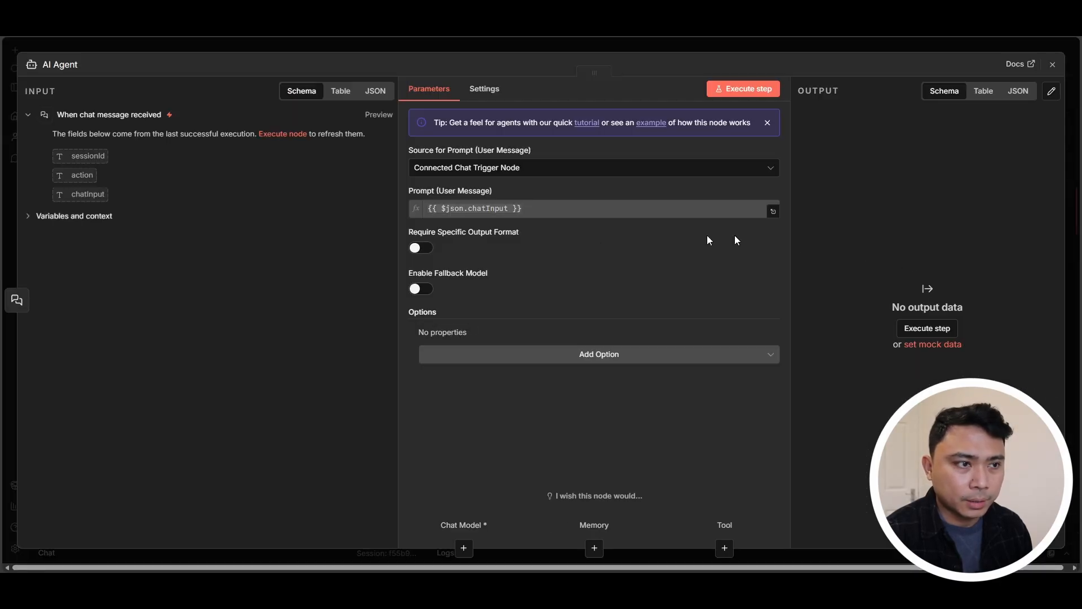
- Add a System Message option to the AI Agent and replace its default text with the copied document-assistant prompt covering Supabase retrieval and citation format
{"action": "left_click", "coordinate": [586, 354]}
{"action": "left_click", "coordinate": [532, 386]}
{"action": "left_click_drag", "start_coordinate": [533, 354], "coordinate": [314, 353]}
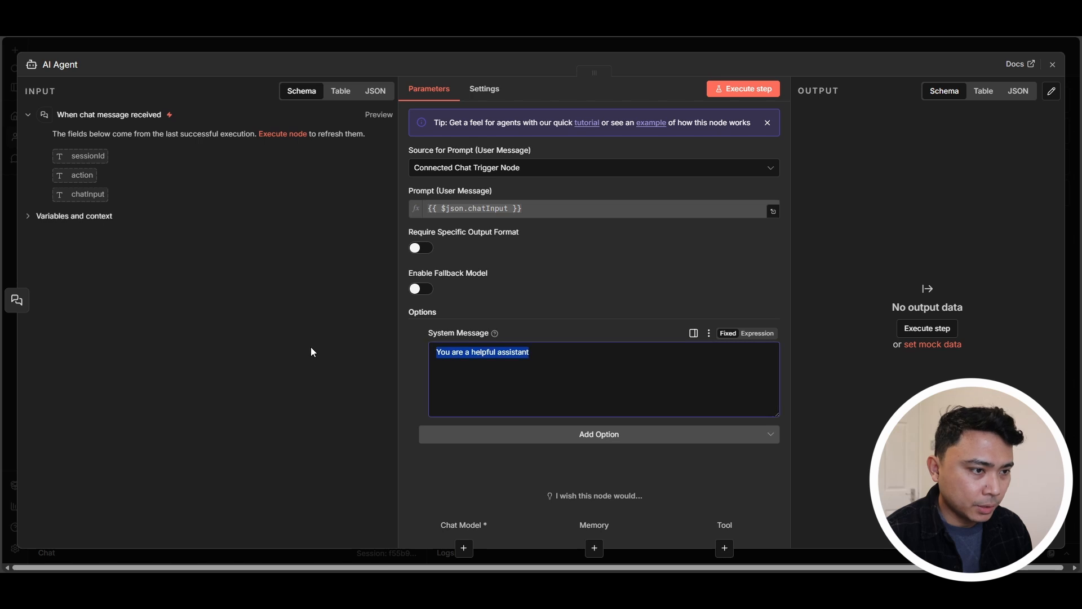
{"action": "key", "text": "BackSpace"}
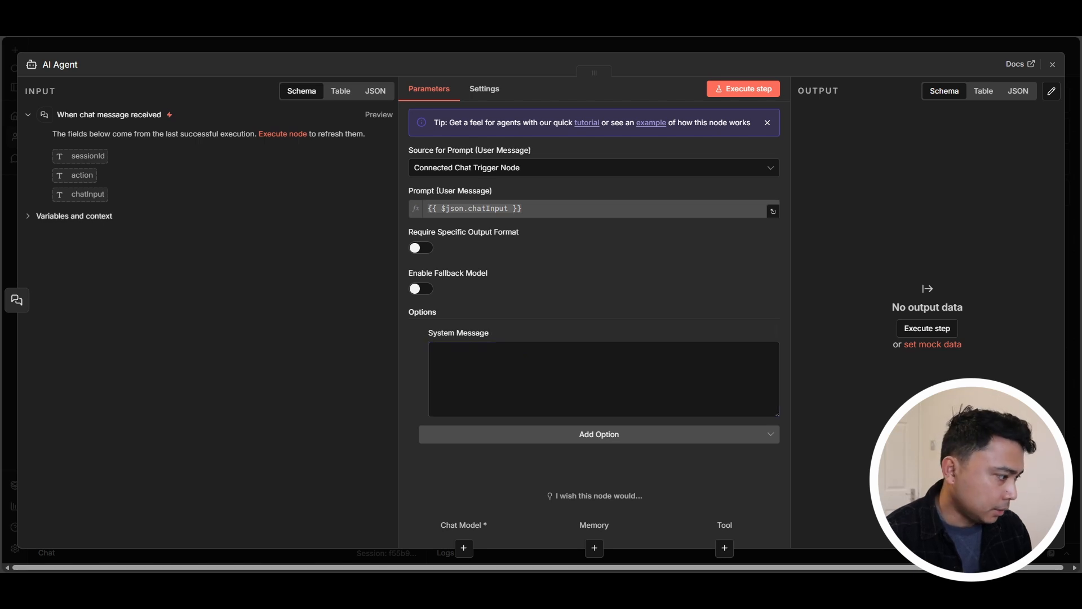
{"action": "key", "text": "ctrl+v"}
{"action": "scroll", "coordinate": [532, 395], "scroll_direction": "up", "scroll_amount": 10}
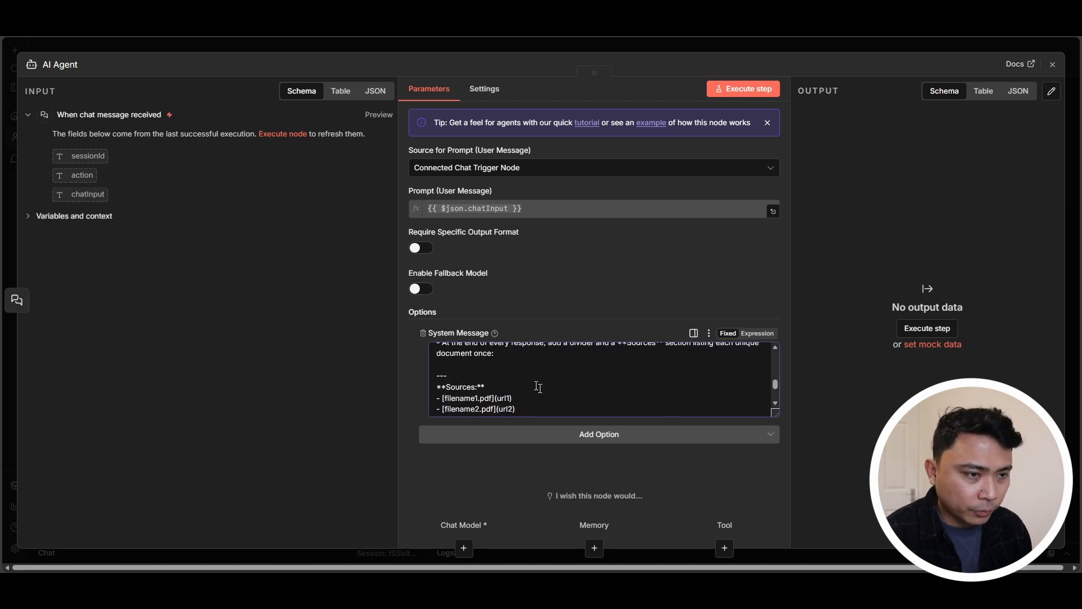
{"action": "scroll", "coordinate": [532, 403], "scroll_direction": "down", "scroll_amount": 2}
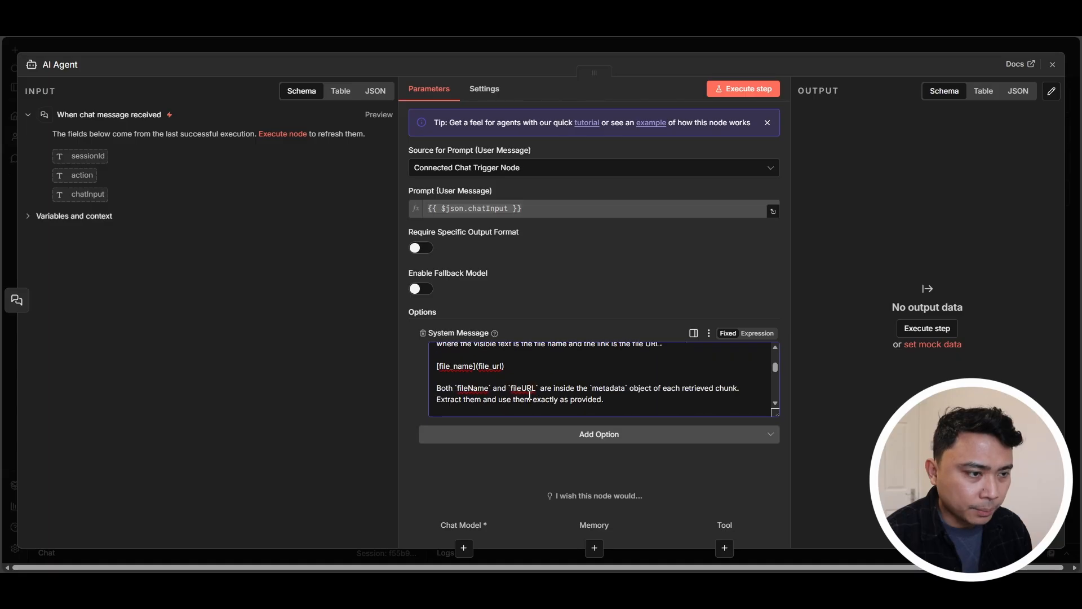
{"action": "scroll", "coordinate": [532, 401], "scroll_direction": "up", "scroll_amount": 2}
{"action": "left_click_drag", "start_coordinate": [437, 378], "coordinate": [667, 394]}
{"action": "scroll", "coordinate": [669, 403], "scroll_direction": "down", "scroll_amount": 1}
{"action": "scroll", "coordinate": [601, 384], "scroll_direction": "up", "scroll_amount": 1}
{"action": "key", "text": "BackSpace"}
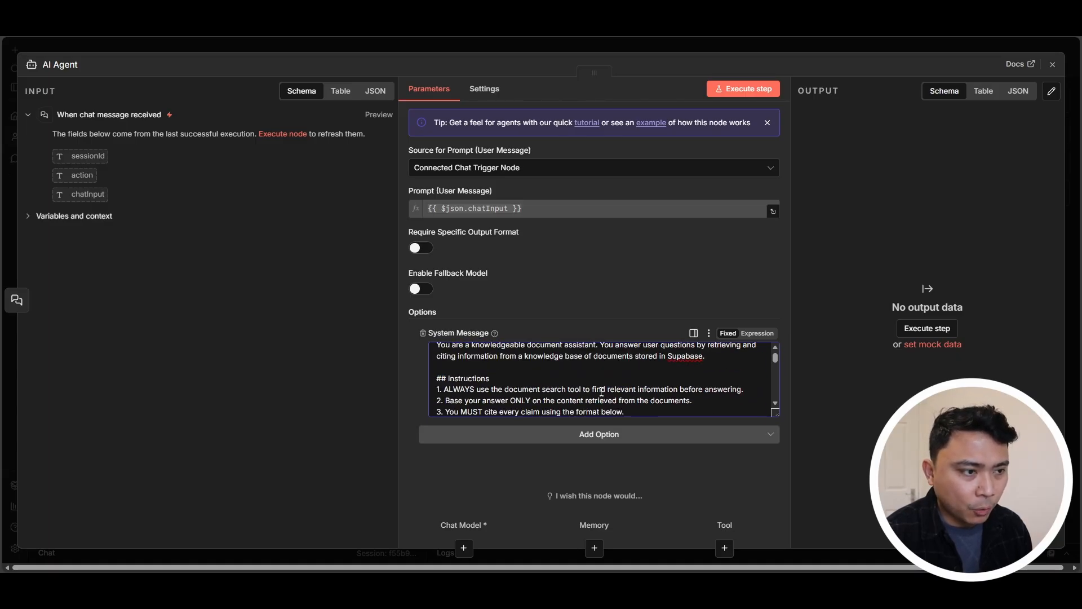
{"action": "key", "text": "ctrl+z"}
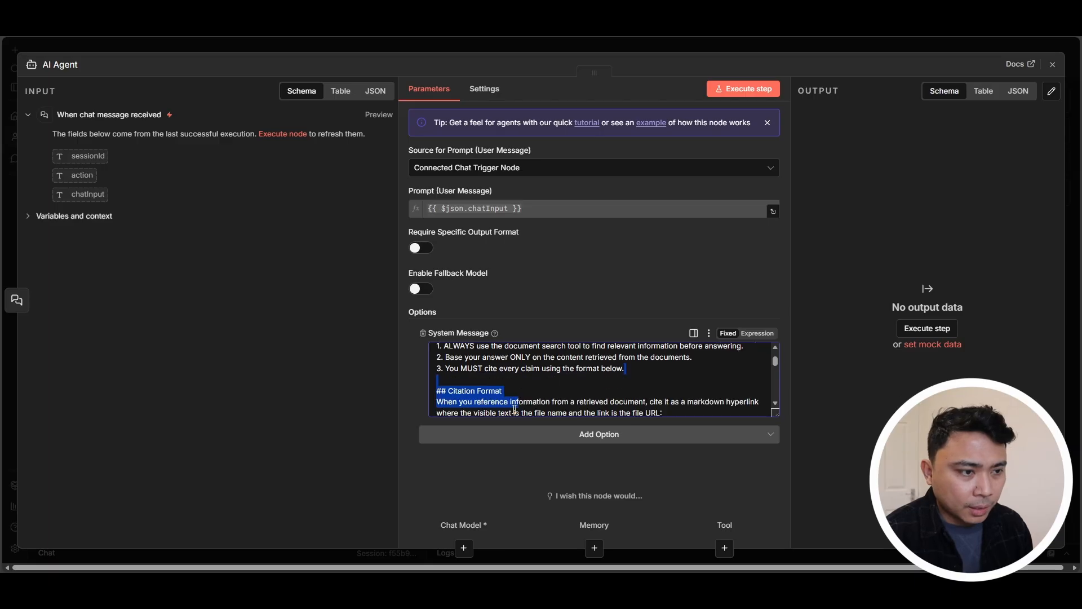
- Review the citation rule and Citation Format section of the AI Agent's system message, and return to the canvas
{"action": "scroll", "coordinate": [651, 409], "scroll_direction": "down", "scroll_amount": 1}
{"action": "left_click", "coordinate": [638, 355]}
{"action": "left_click_drag", "start_coordinate": [638, 354], "coordinate": [449, 355]}
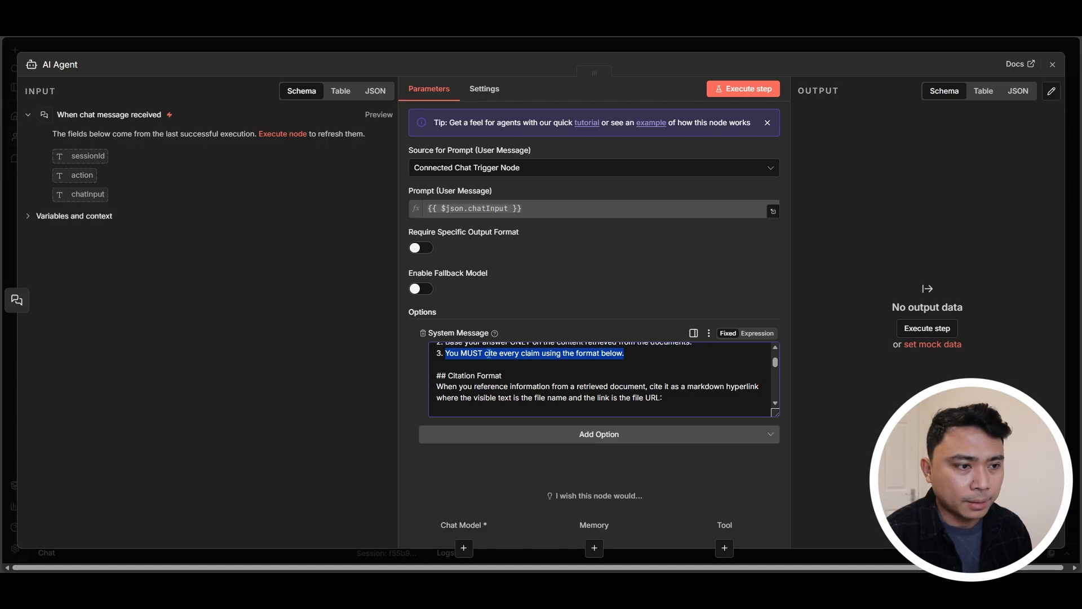
{"action": "left_click", "coordinate": [526, 46]}
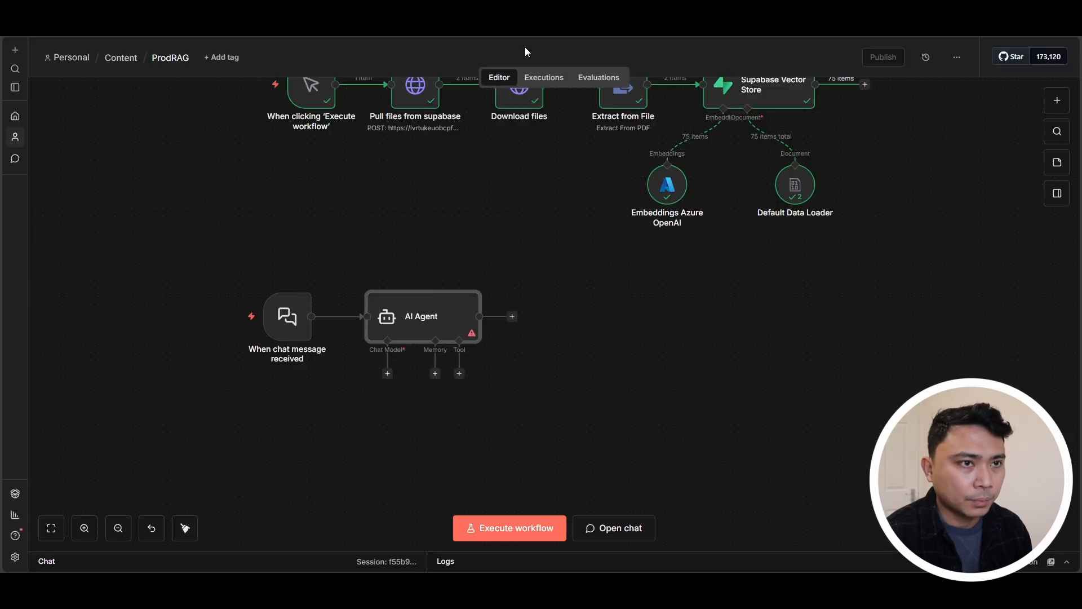
- Attach a Supabase Vector Store tool to the AI Agent
{"action": "left_click", "coordinate": [460, 373]}
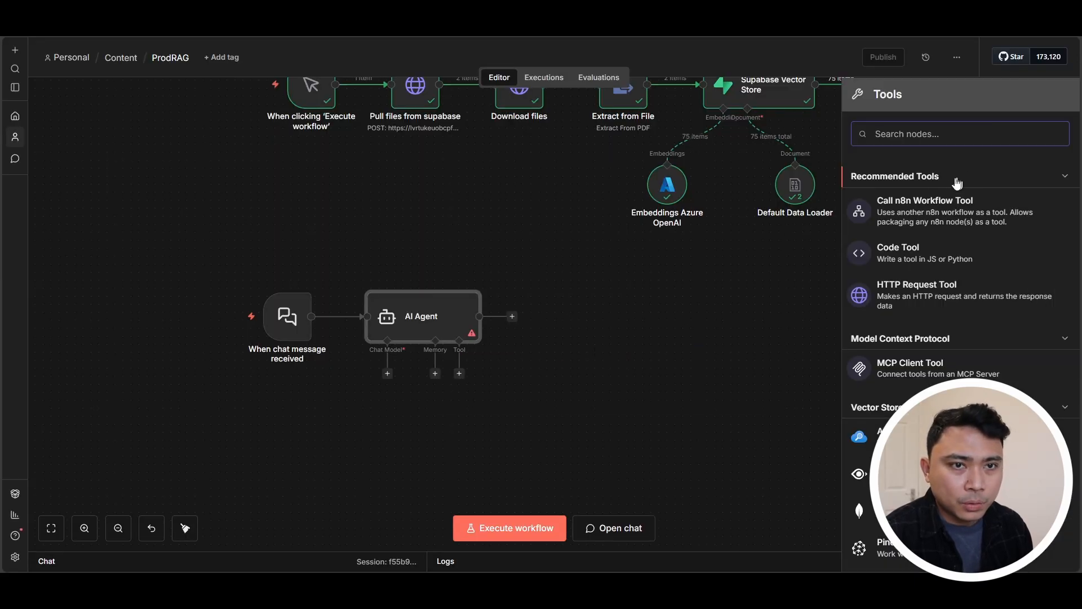
{"action": "left_click", "coordinate": [929, 135]}
{"action": "type", "text": "supabase"}
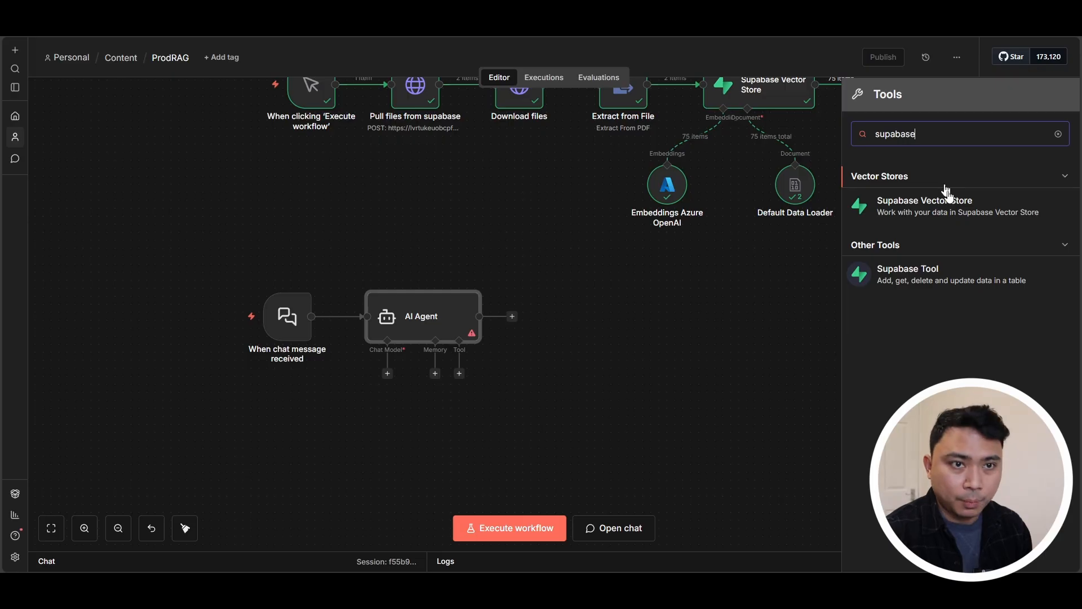
{"action": "left_click", "coordinate": [942, 204]}
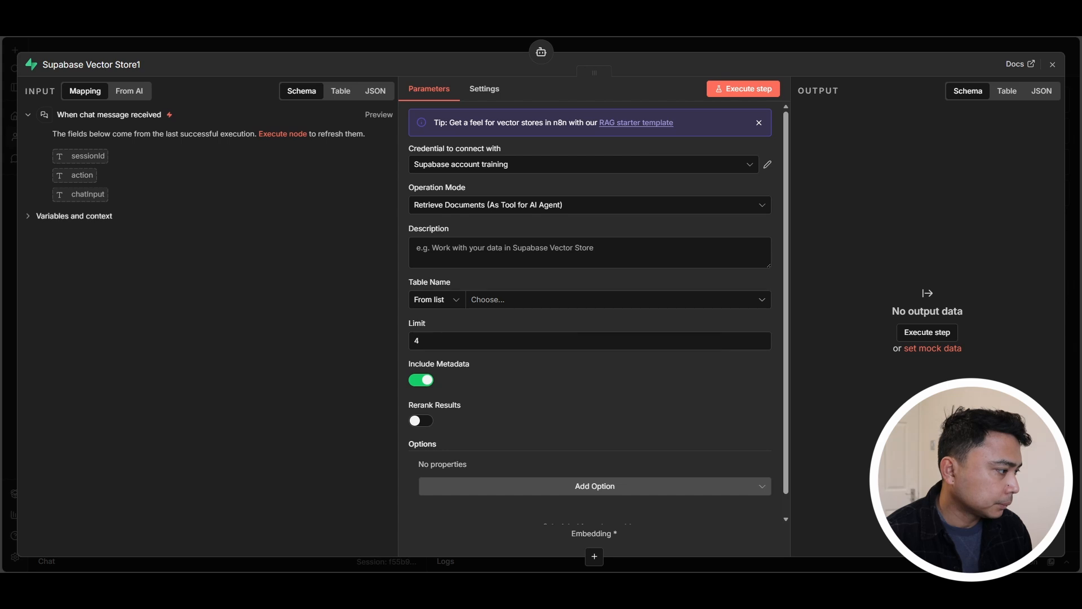
- Configure the vector store tool with the Supabase account joDev credential, the pasted knowledge-base search description requiring hyperlinked citations, and the documents table
{"action": "left_click", "coordinate": [503, 164]}
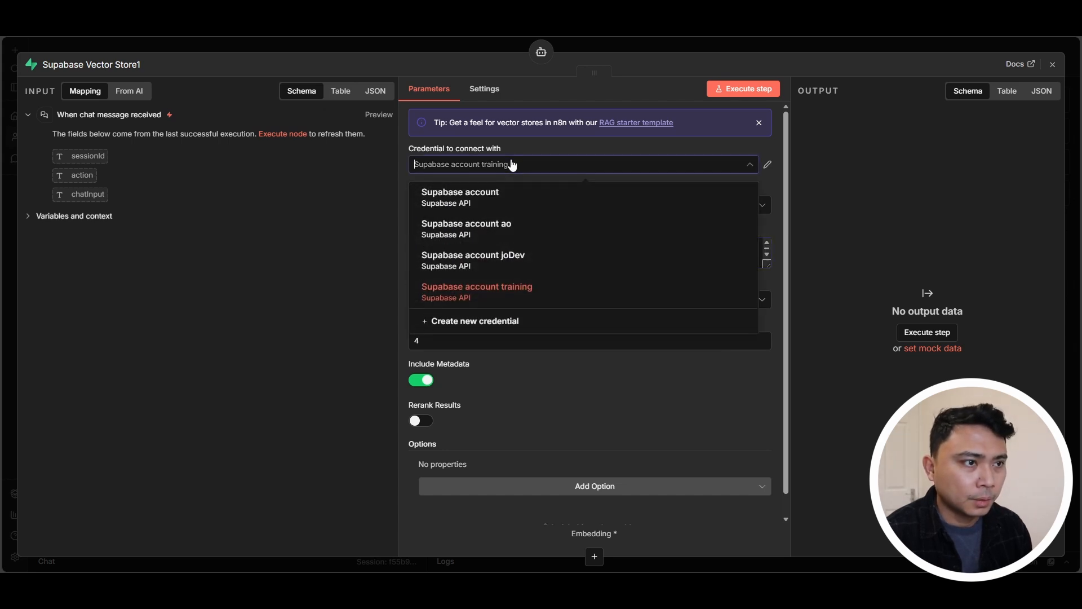
{"action": "left_click", "coordinate": [491, 268]}
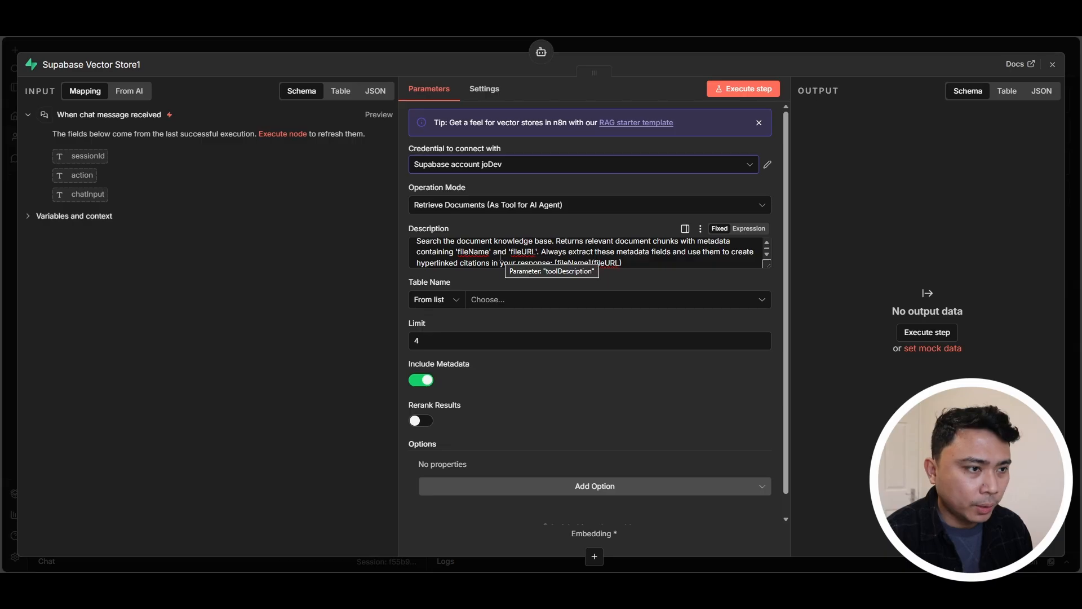
{"action": "left_click", "coordinate": [508, 309]}
{"action": "left_click", "coordinate": [443, 319]}
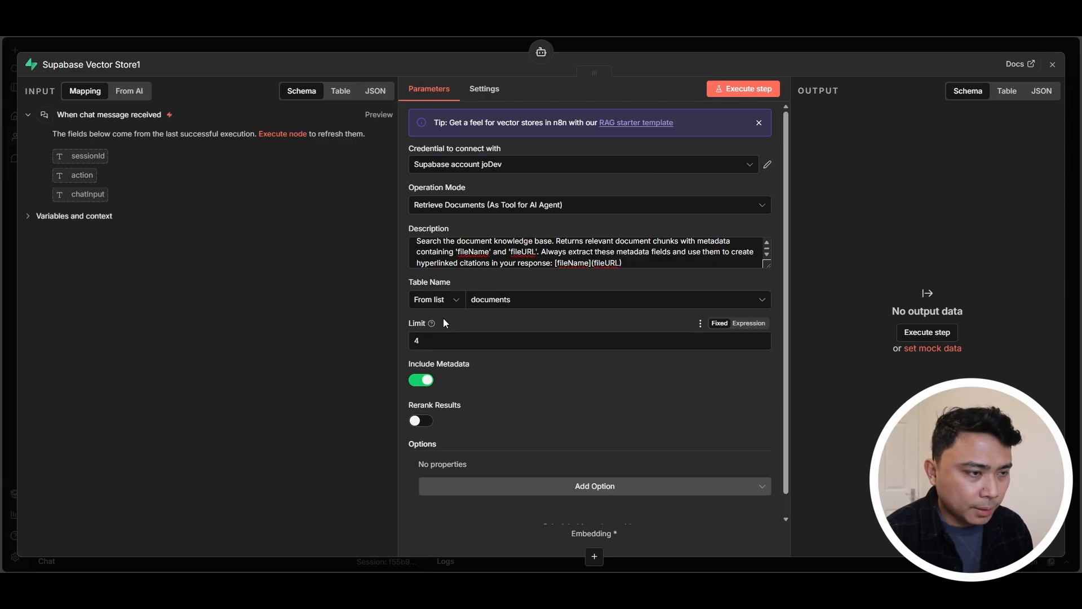
{"action": "left_click", "coordinate": [496, 46]}
{"action": "scroll", "coordinate": [597, 184], "scroll_direction": "down", "scroll_amount": 1}
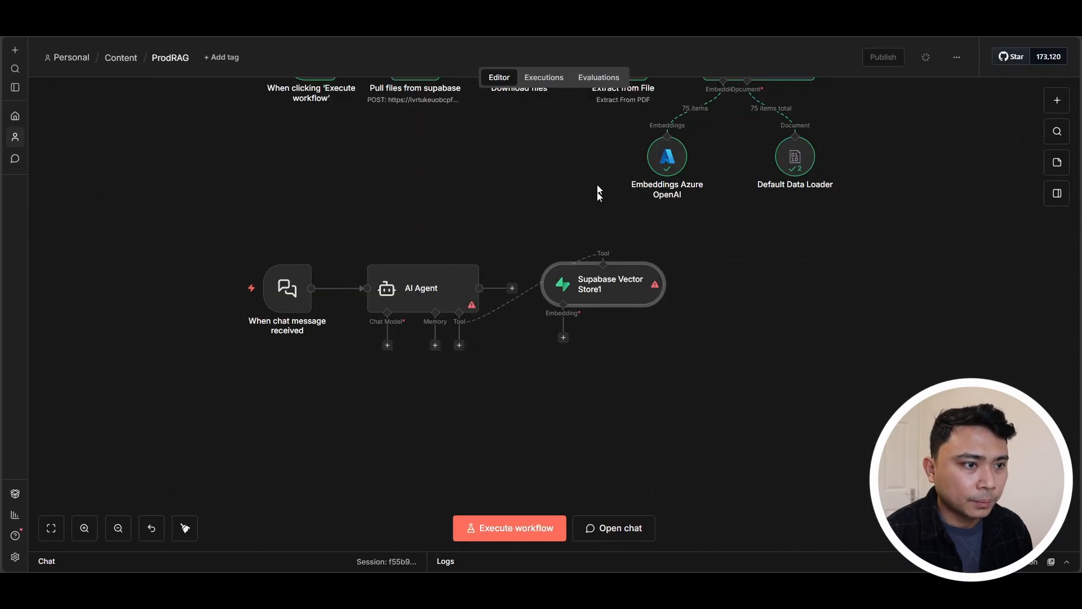
- Attach an Azure OpenAI Chat Model to the AI Agent and enter its GPT deployment name
{"action": "left_click", "coordinate": [387, 345]}
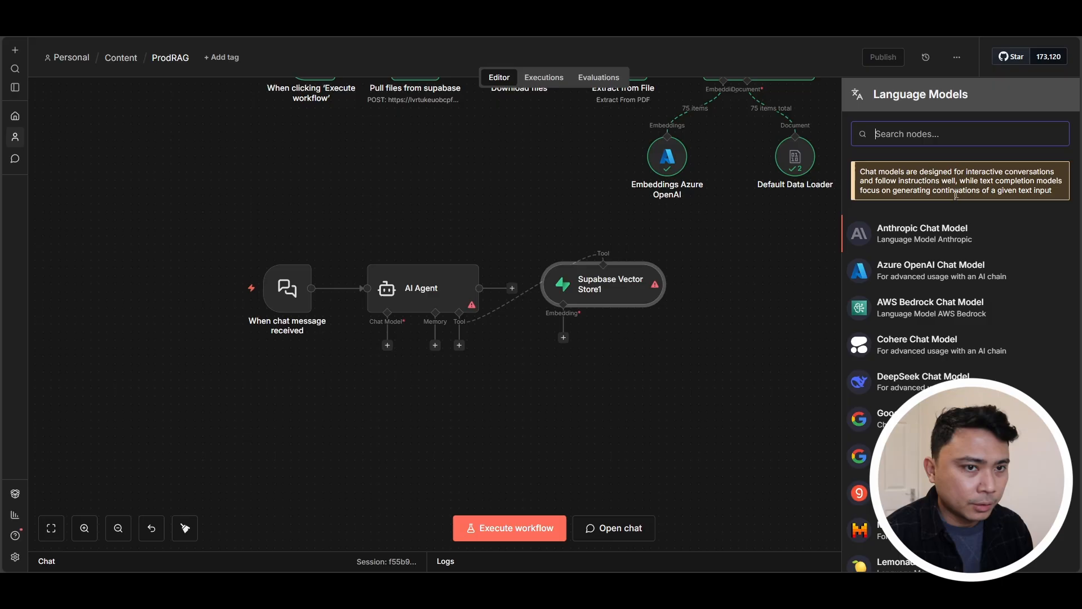
{"action": "left_click", "coordinate": [930, 268]}
{"action": "left_click", "coordinate": [459, 174]}
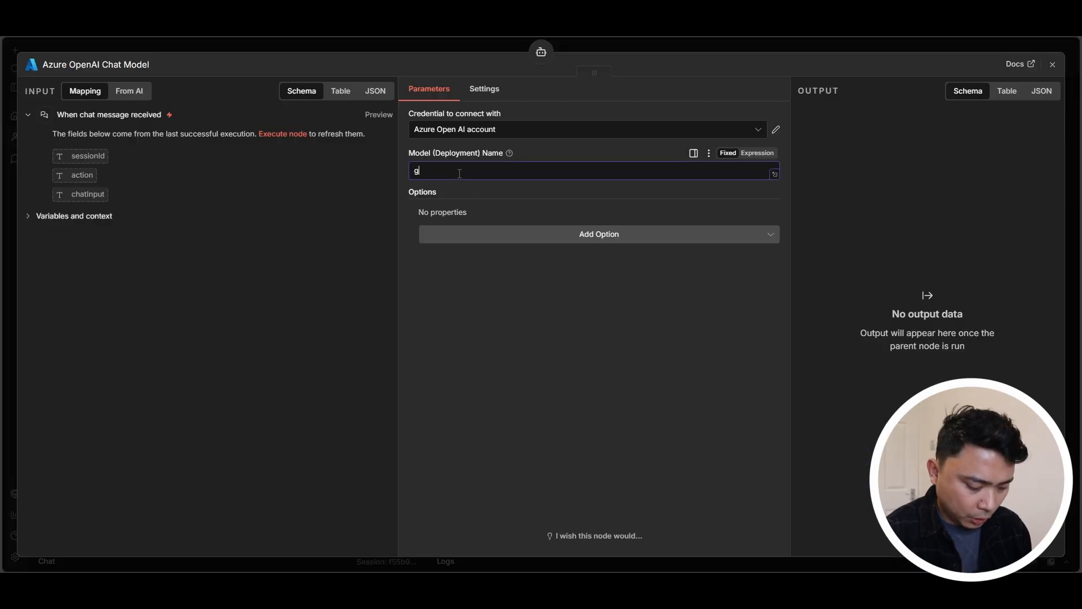
{"action": "left_click", "coordinate": [483, 44]}
- Place the Supabase Vector Store tool below the AI Agent and attach Azure OpenAI embeddings with the model text-embedding-ada-002 directly beneath it
{"action": "left_click_drag", "start_coordinate": [590, 295], "coordinate": [535, 373]}
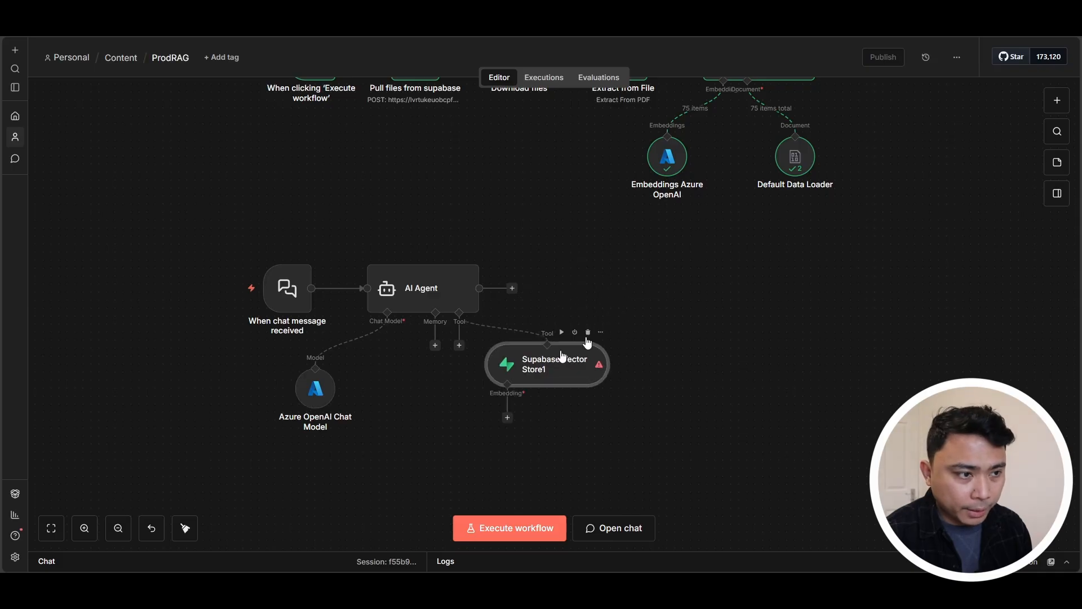
{"action": "scroll", "coordinate": [726, 252], "scroll_direction": "down", "scroll_amount": 1}
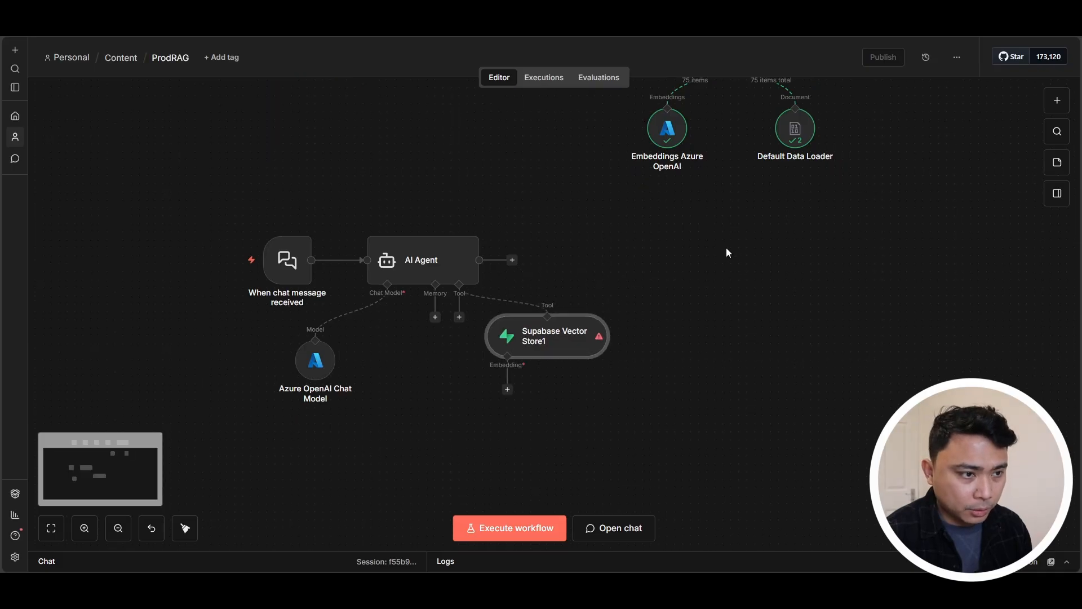
{"action": "left_click", "coordinate": [507, 389]}
{"action": "left_click", "coordinate": [915, 259]}
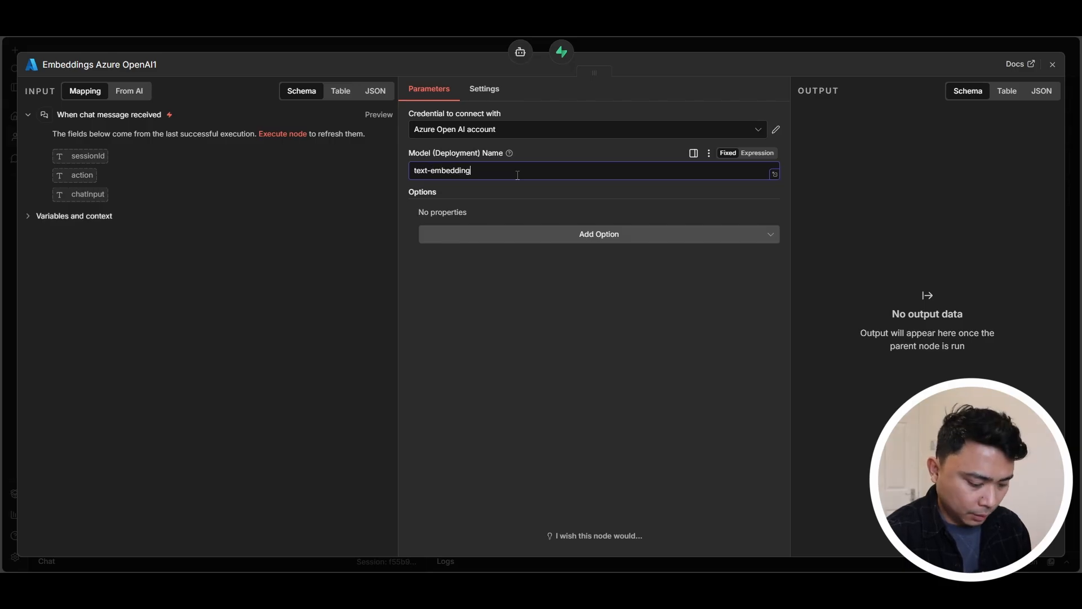
{"action": "type", "text": "text-embedding-ada-002"}
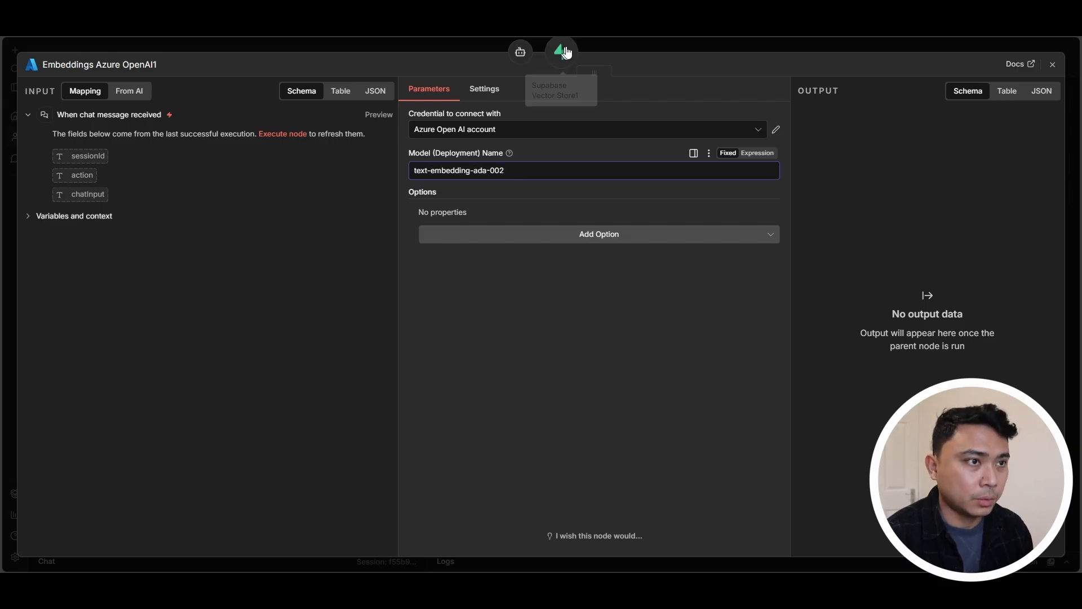
{"action": "left_click", "coordinate": [591, 46]}
{"action": "left_click_drag", "start_coordinate": [556, 437], "coordinate": [510, 429]}
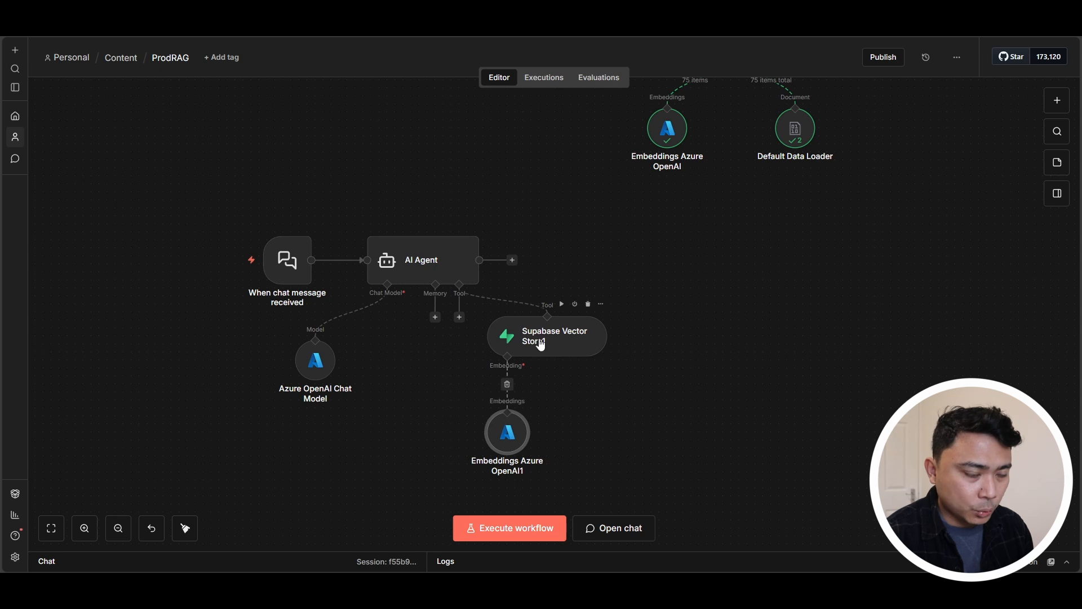
- Open the vector store tool's settings, switch to Supabase and open the saved "Create semantic_search function" query in the SQL Editor
{"action": "double_click", "coordinate": [539, 340]}
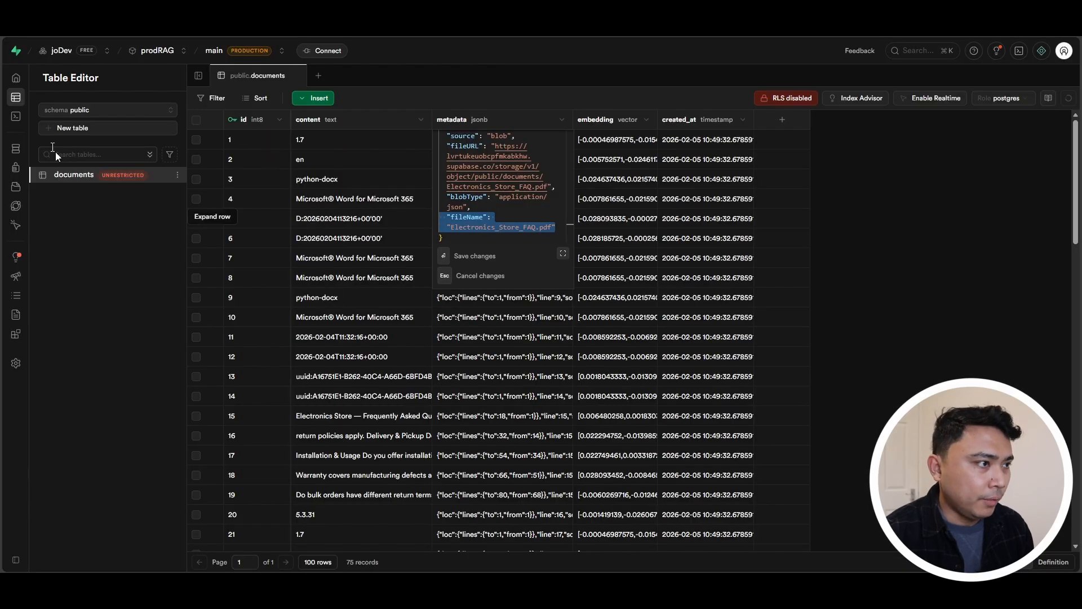
{"action": "left_click", "coordinate": [49, 114]}
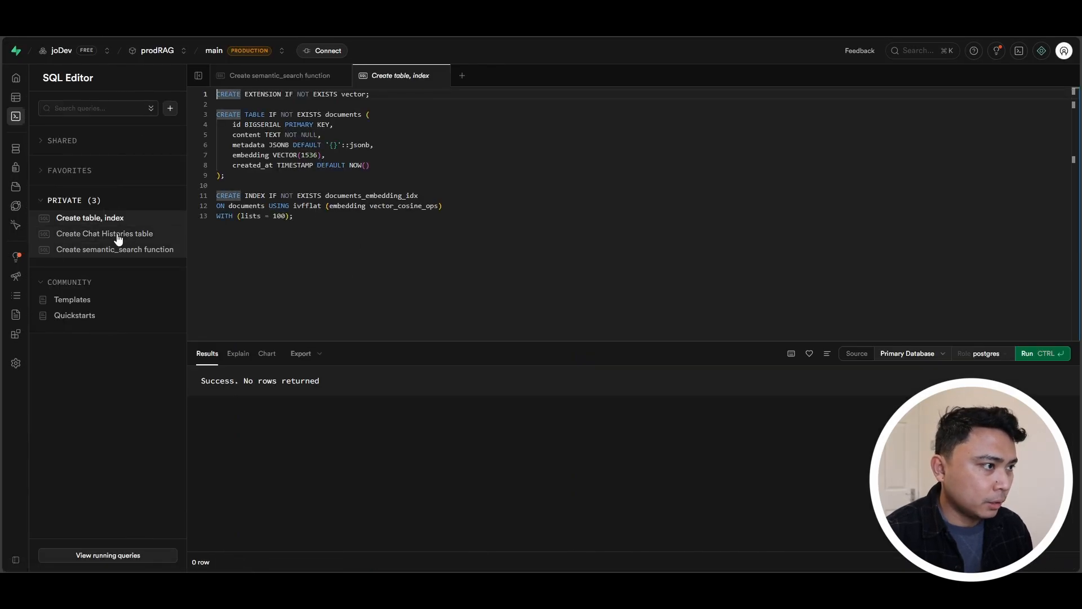
{"action": "left_click", "coordinate": [123, 250]}
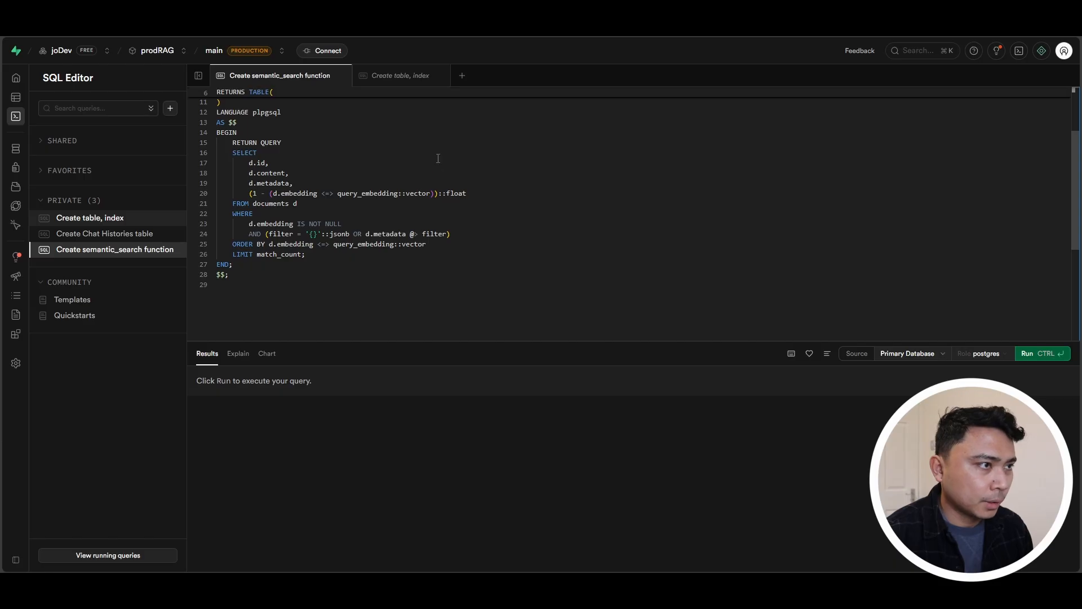
- Examine the semantic_search function's query_embedding, match_count and filter parameters and the columns of its returned table
{"action": "scroll", "coordinate": [438, 159], "scroll_direction": "up", "scroll_amount": 3}
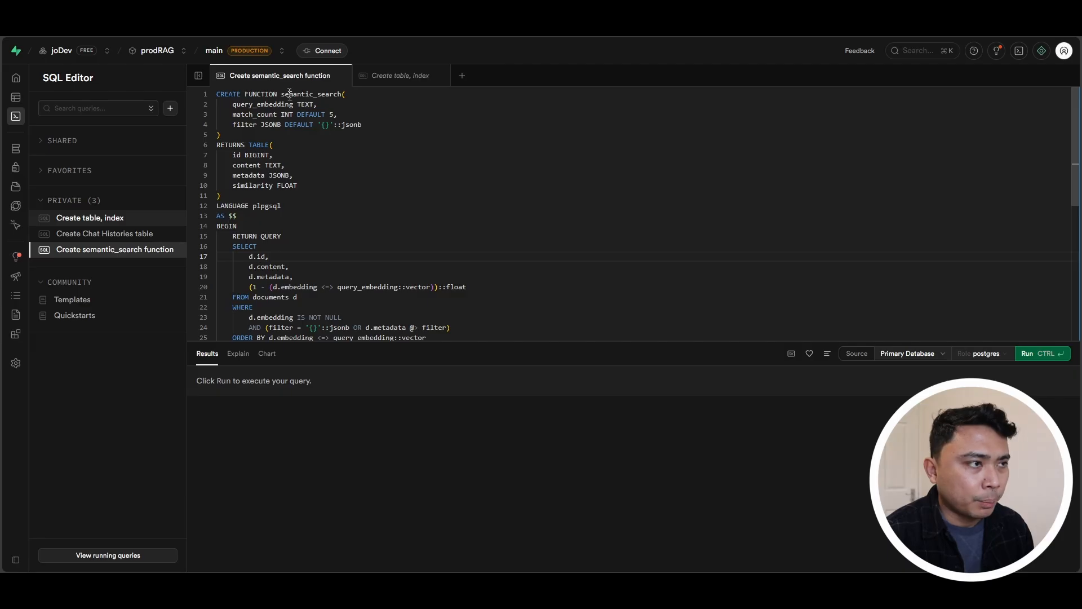
{"action": "left_click_drag", "start_coordinate": [235, 112], "coordinate": [281, 106]}
{"action": "left_click", "coordinate": [299, 113]}
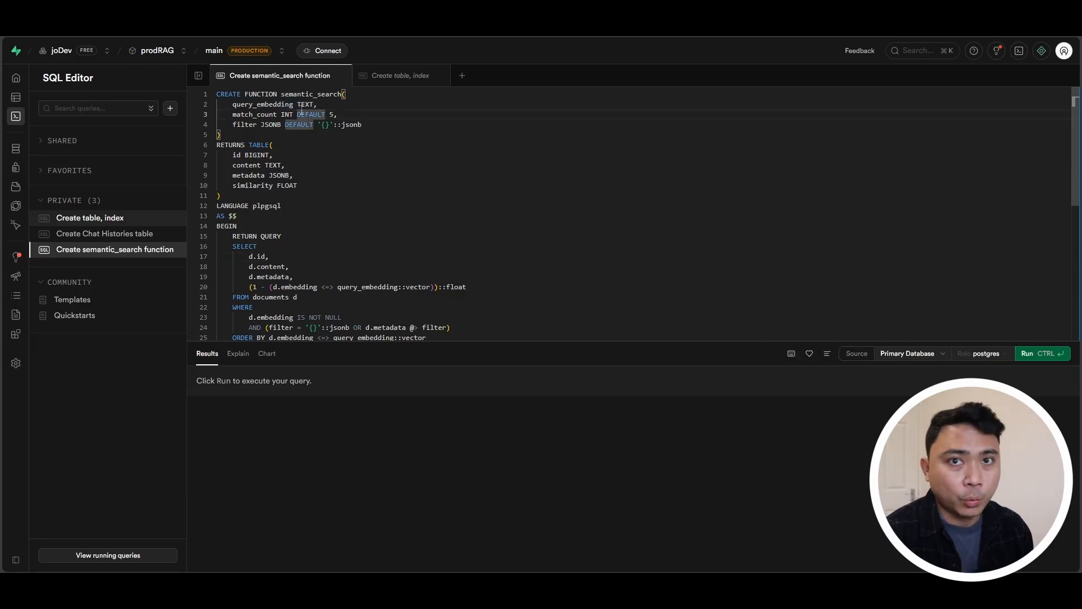
{"action": "double_click", "coordinate": [271, 113]}
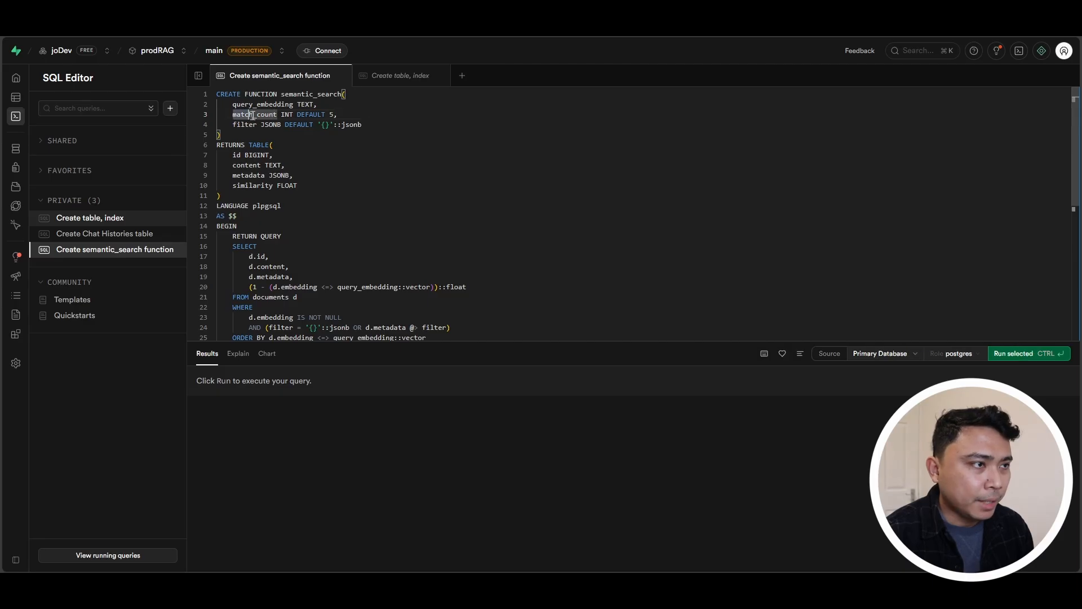
{"action": "left_click", "coordinate": [353, 115]}
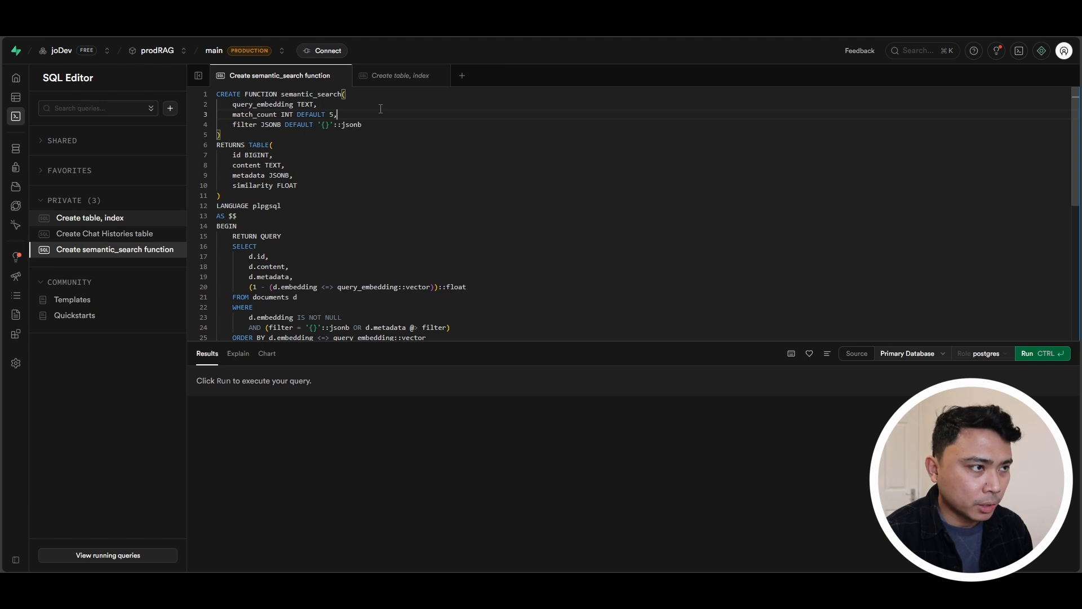
{"action": "left_click_drag", "start_coordinate": [233, 125], "coordinate": [270, 125]}
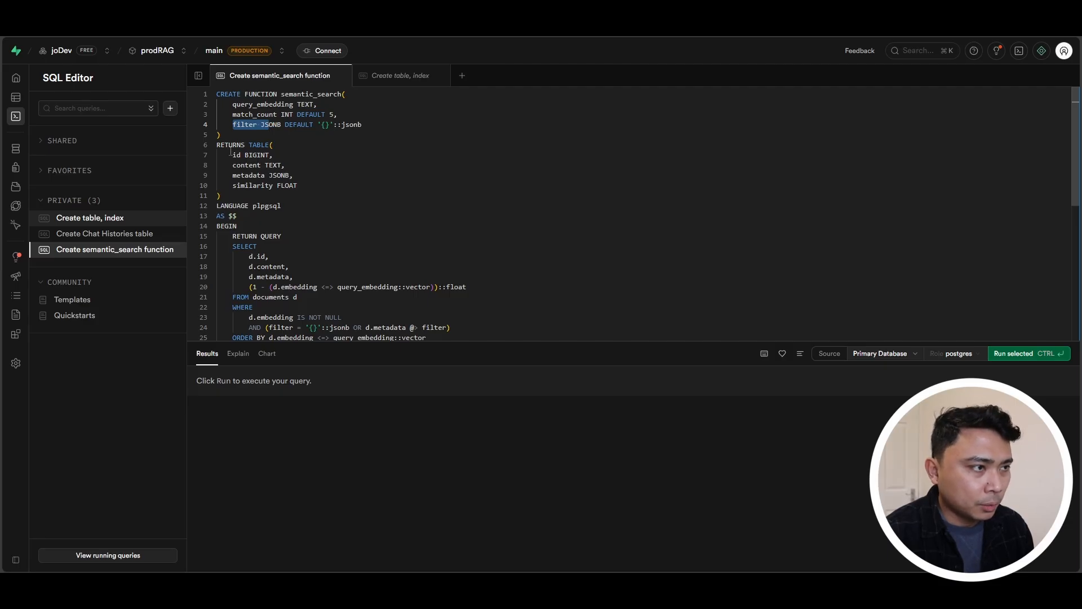
{"action": "left_click_drag", "start_coordinate": [229, 153], "coordinate": [269, 166]}
{"action": "double_click", "coordinate": [251, 186]}
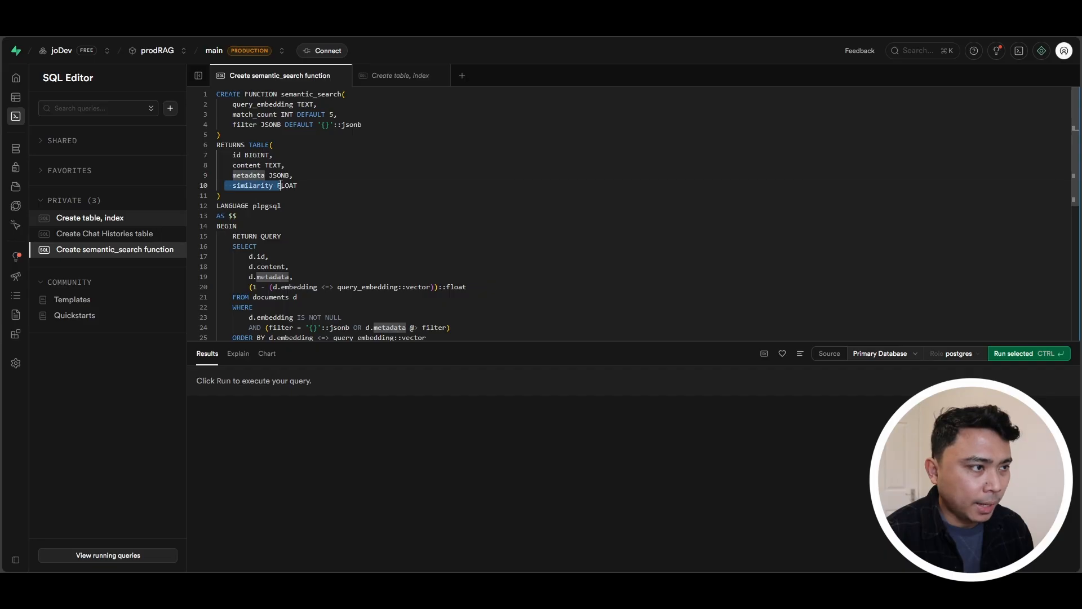
{"action": "left_click", "coordinate": [326, 185]}
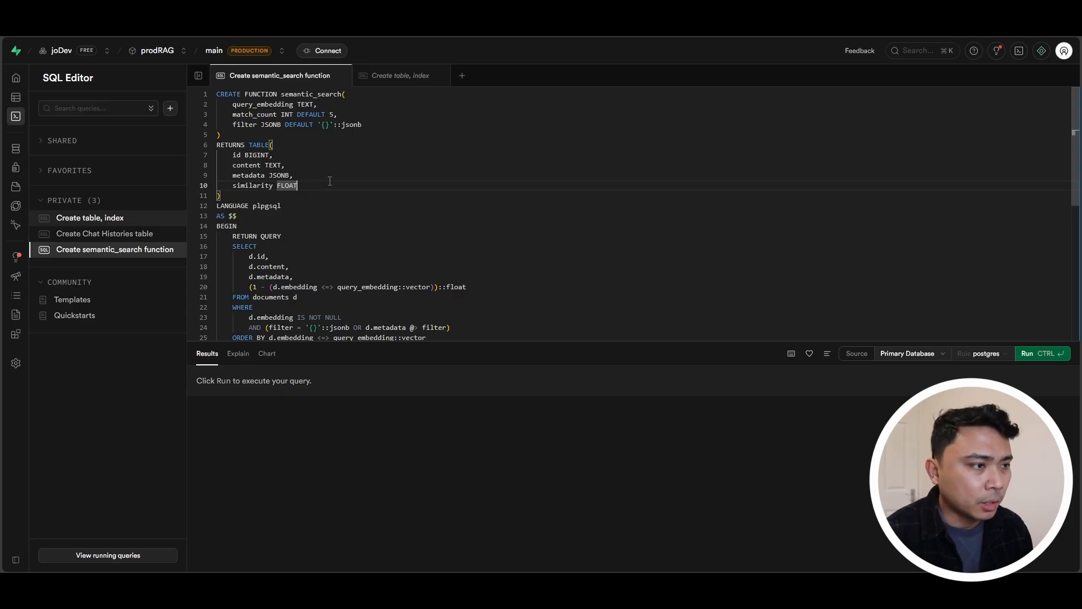
- Run the query that creates the semantic_search function and select the function's name in the code
{"action": "left_click", "coordinate": [343, 207]}
{"action": "key", "text": "ctrl+Return"}
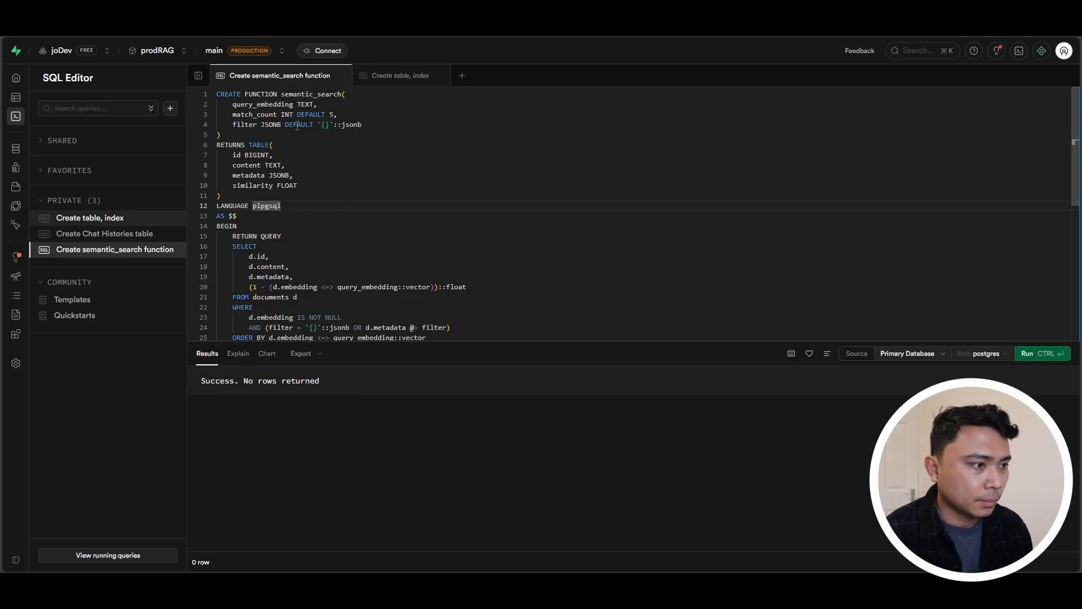
{"action": "double_click", "coordinate": [283, 94]}
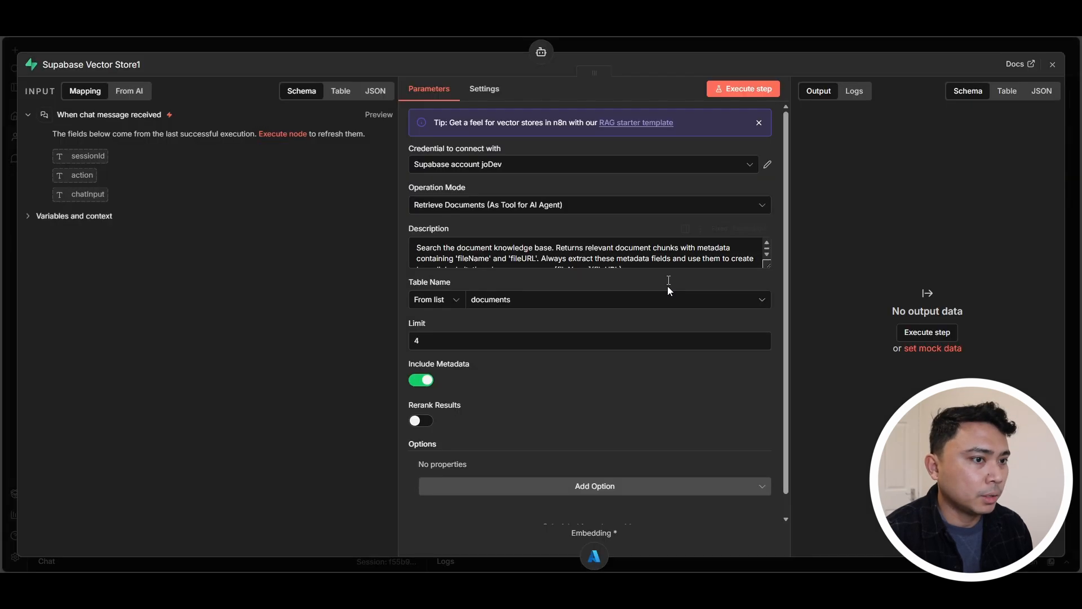
- In n8n, add a Query Name option to the vector store tool, set it to semantic_search, and return to the canvas
{"action": "scroll", "coordinate": [574, 368], "scroll_direction": "down", "scroll_amount": 1}
{"action": "left_click", "coordinate": [654, 466]}
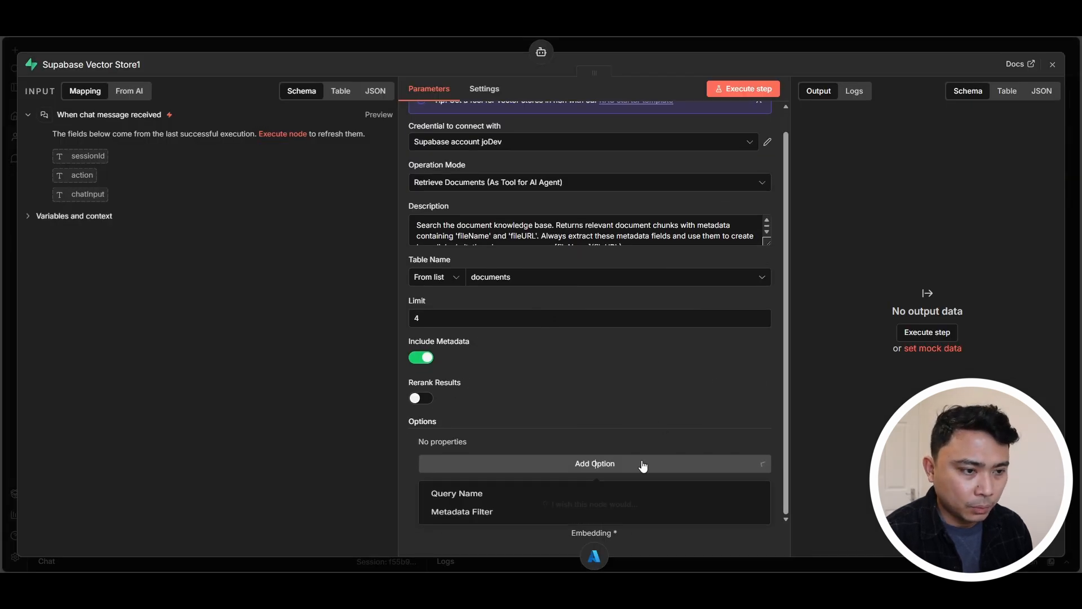
{"action": "left_click", "coordinate": [501, 495]}
{"action": "left_click_drag", "start_coordinate": [519, 461], "coordinate": [309, 458]}
{"action": "type", "text": "semantic_search"}
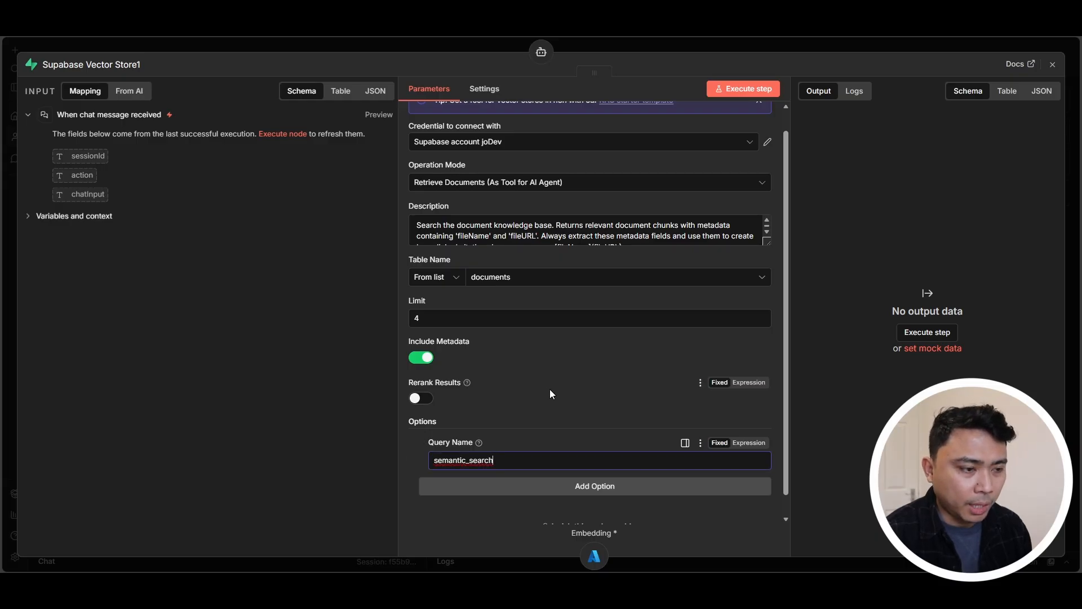
{"action": "left_click", "coordinate": [590, 46]}
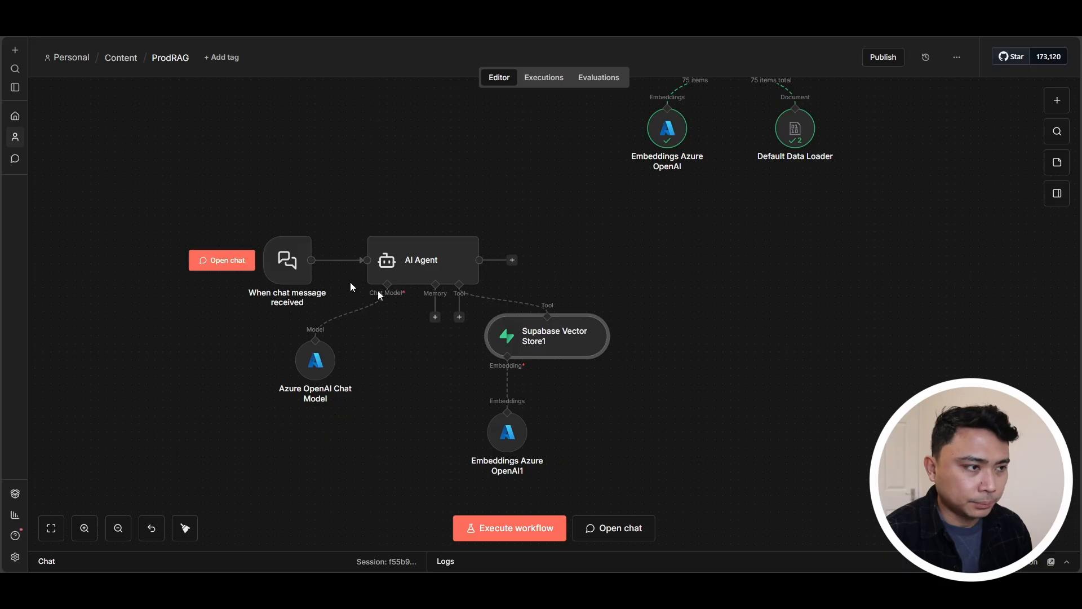
- Open the workflow chat and send the question "how can I pay for my orders?"
{"action": "left_click", "coordinate": [1065, 564]}
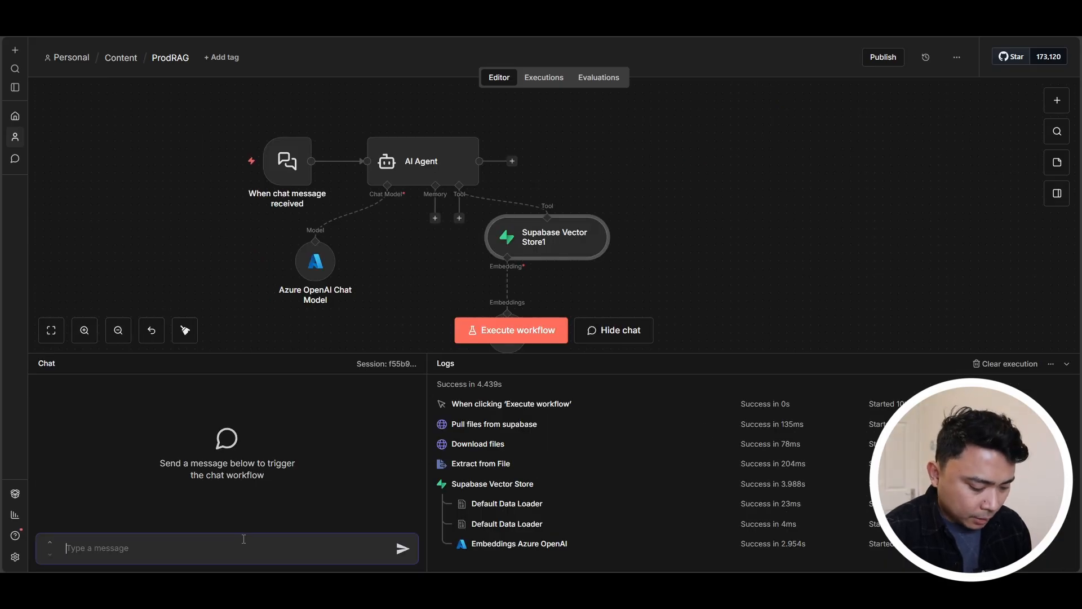
{"action": "type", "text": "how can "}
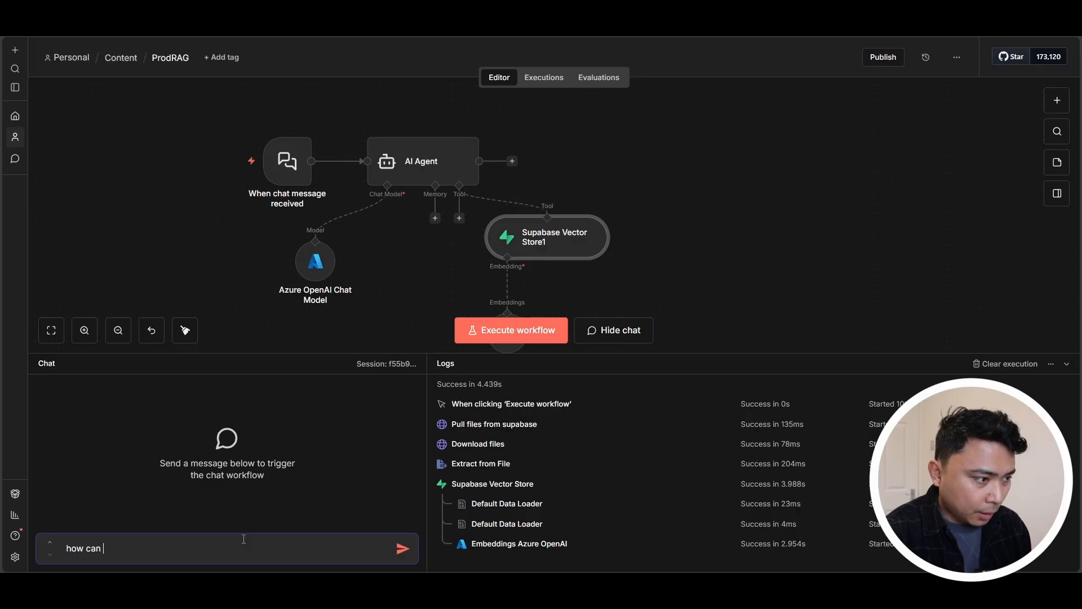
{"action": "type", "text": "I pay f"}
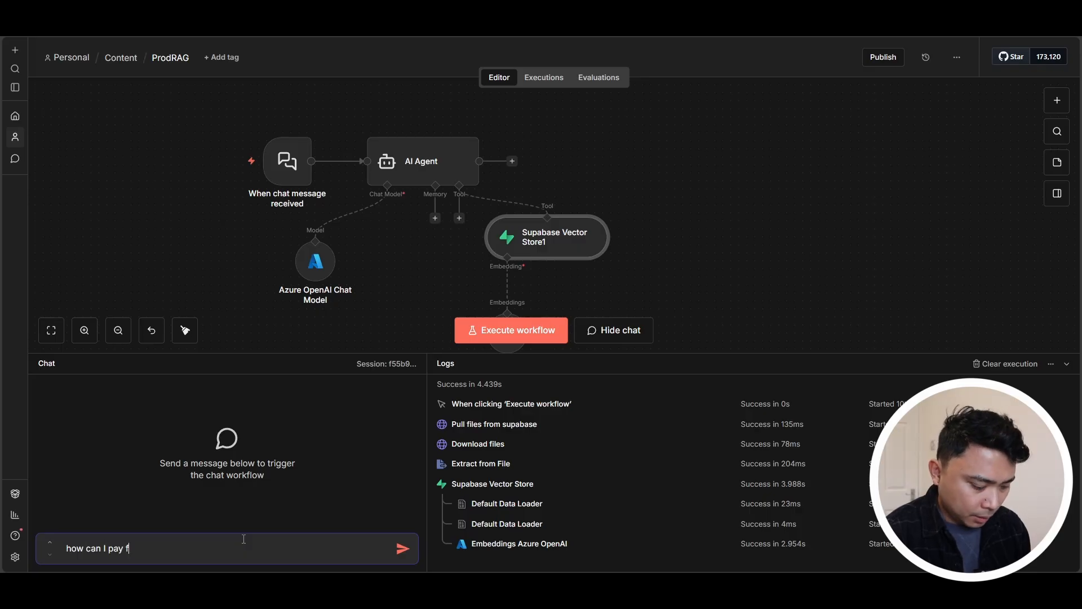
{"action": "type", "text": "or my orders?"}
{"action": "key", "text": "Return"}
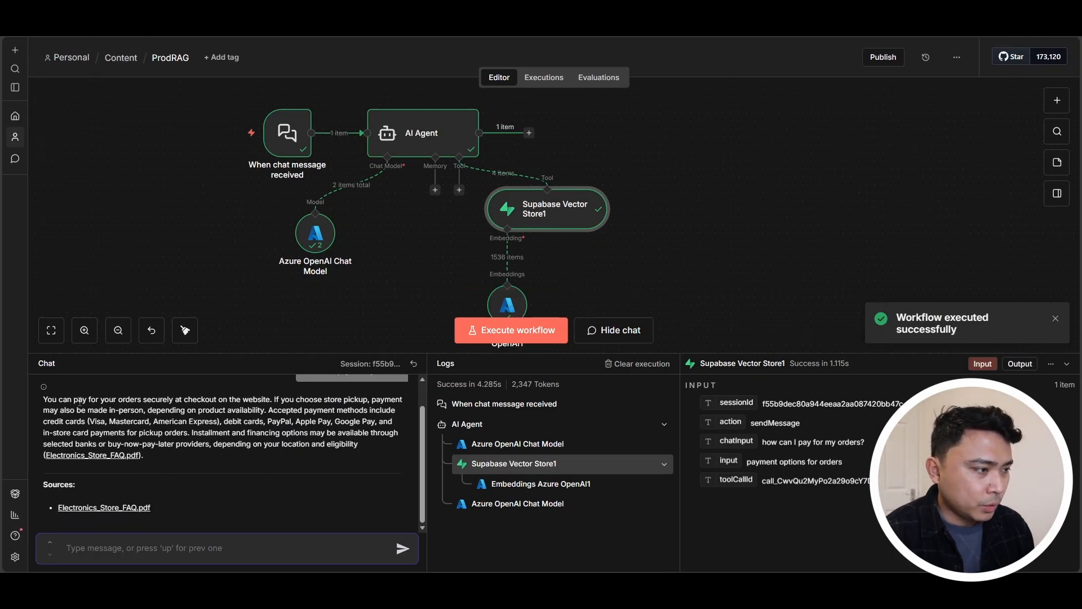
- Read through the agent's chat answer about payment methods and its cited source
{"action": "left_click_drag", "start_coordinate": [59, 400], "coordinate": [183, 425]}
{"action": "left_click", "coordinate": [191, 432]}
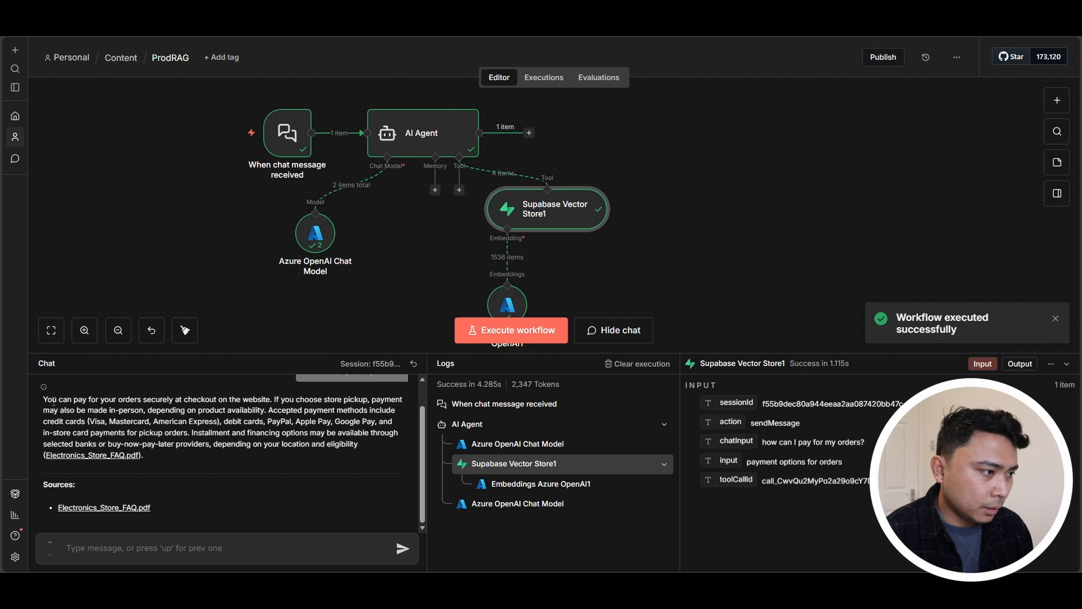
{"action": "left_click_drag", "start_coordinate": [52, 401], "coordinate": [268, 400]}
{"action": "left_click", "coordinate": [184, 427]}
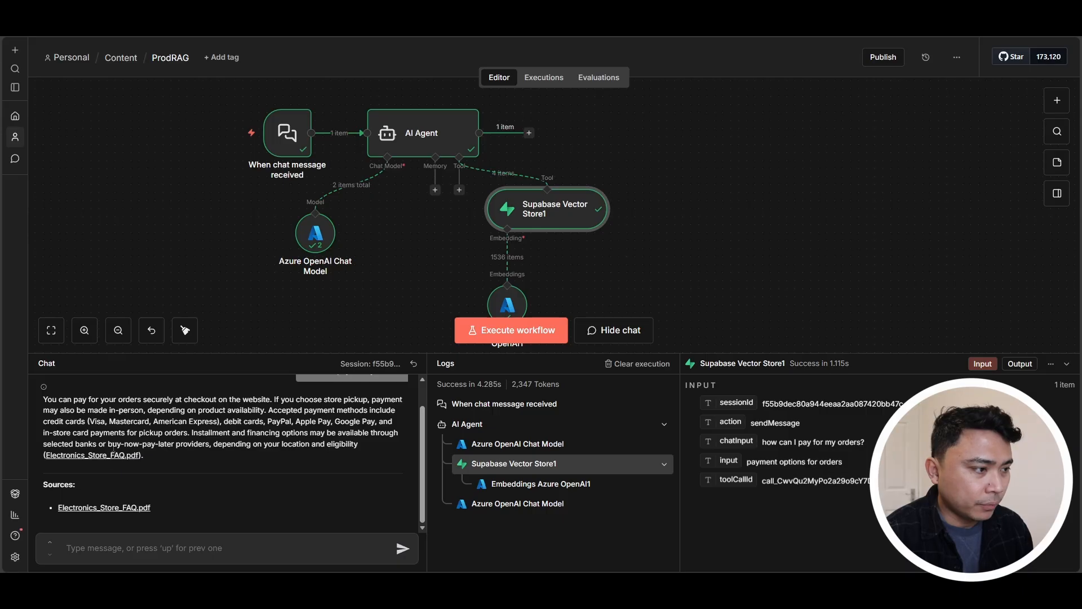
- Open the cited Electronics_Store_FAQ.pdf from the chat answer, check its payment section, and close it
{"action": "left_click", "coordinate": [91, 459]}
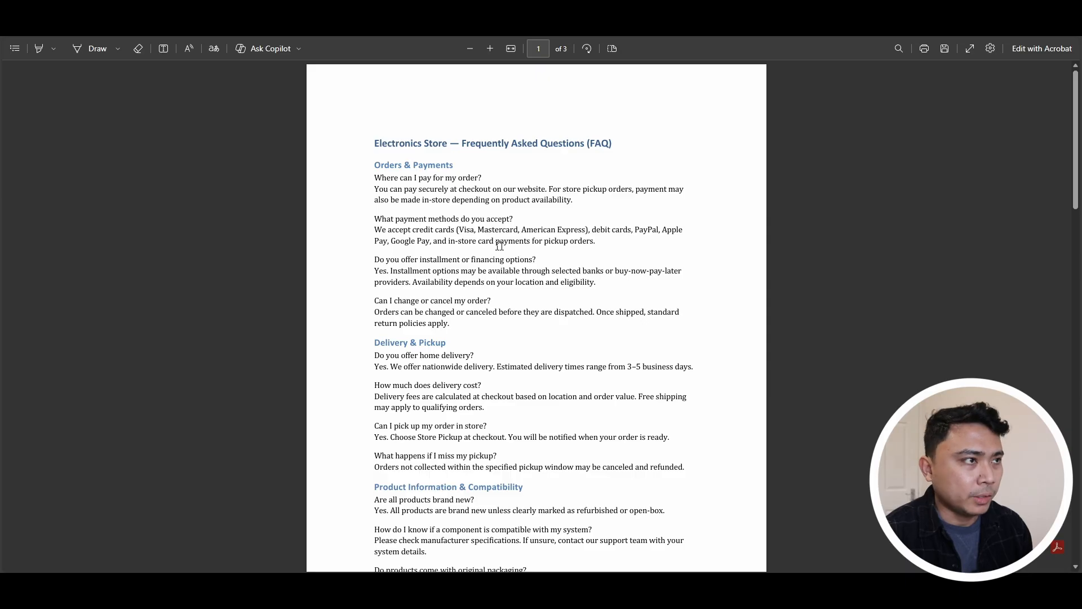
{"action": "key", "text": "ctrl+w"}
- Send the follow-up message "tesll me more" in the workflow chat
{"action": "left_click", "coordinate": [225, 224]}
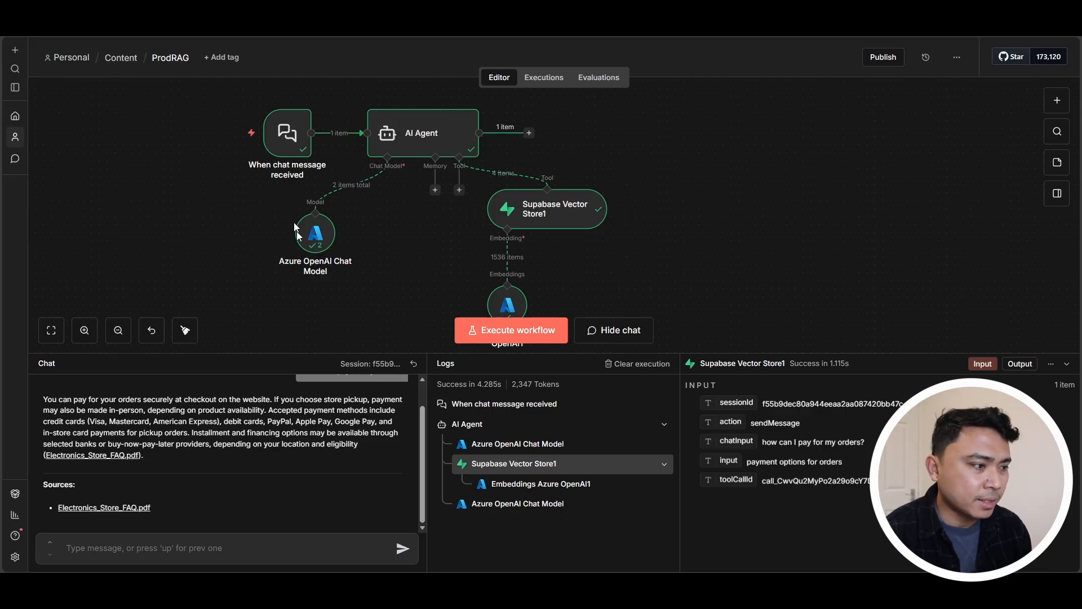
{"action": "type", "text": "tesll me more"}
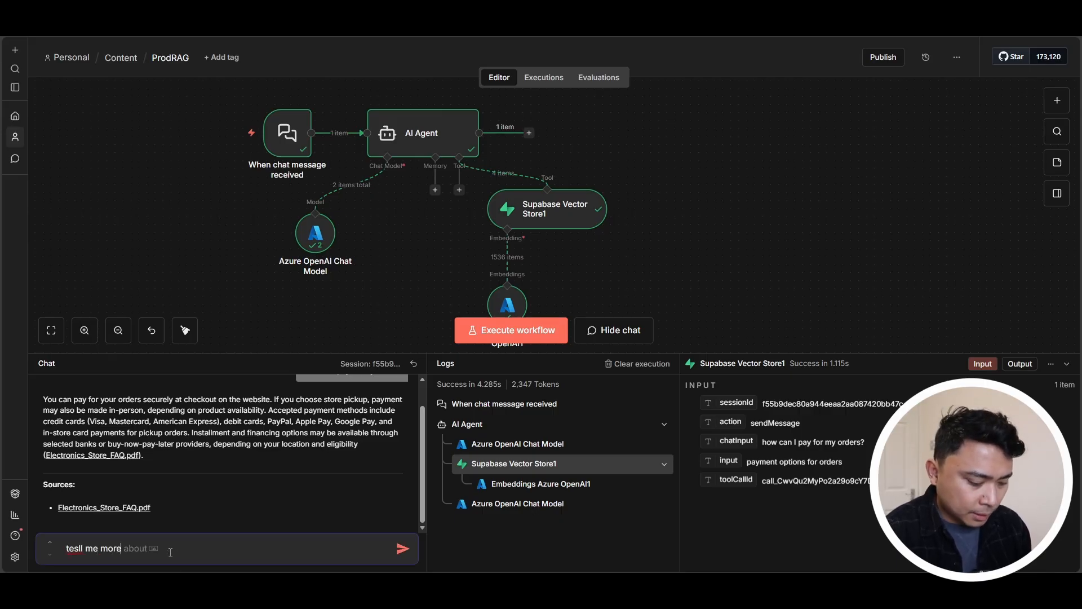
{"action": "key", "text": "Return"}
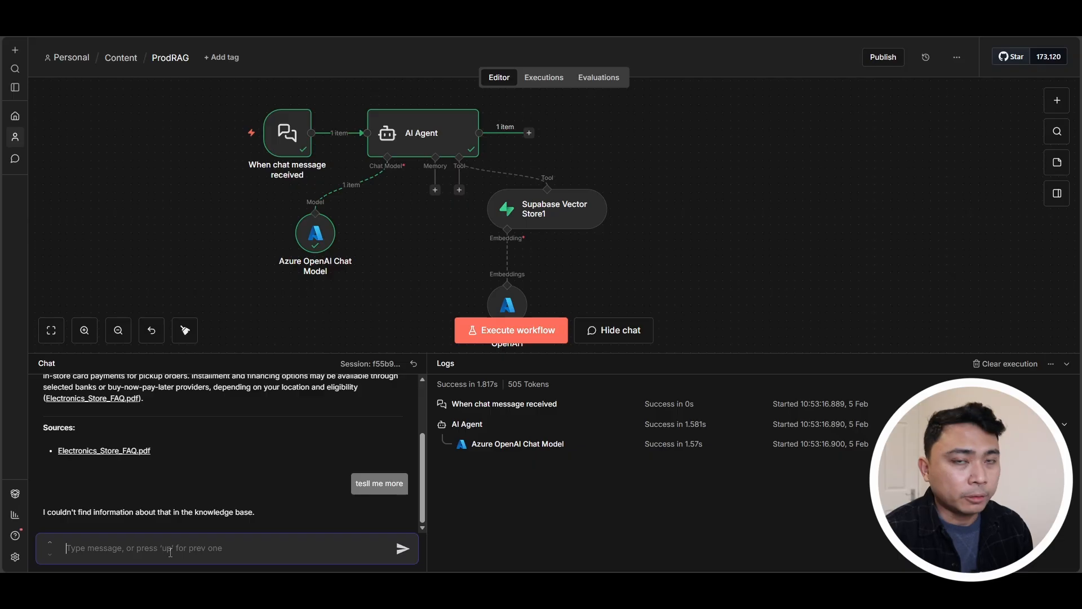
- Attach a Postgres Chat Memory to the AI Agent and clear its table name
{"action": "left_click", "coordinate": [435, 190]}
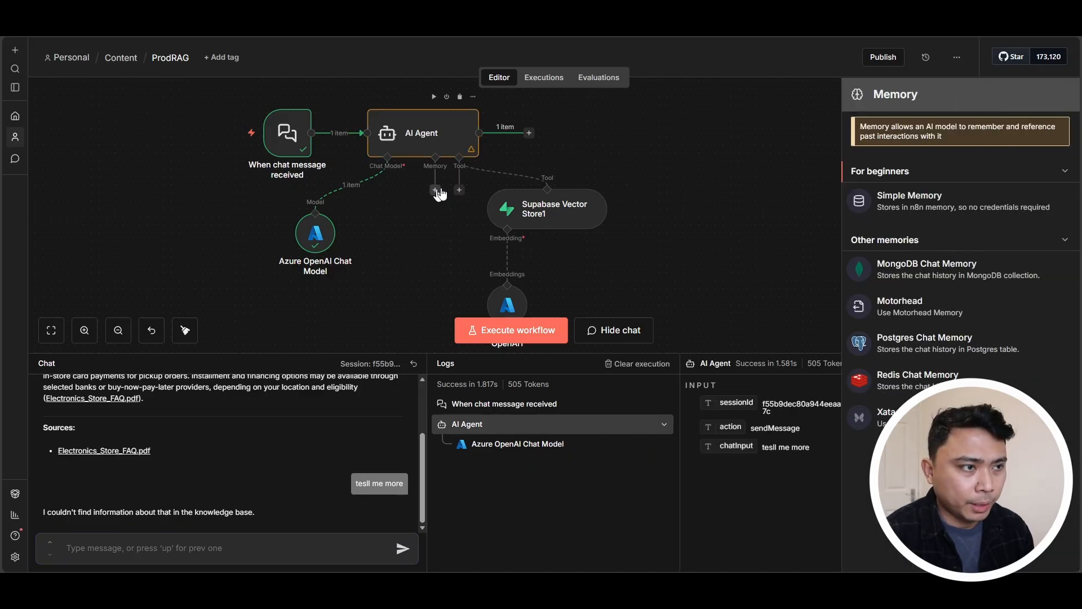
{"action": "left_click", "coordinate": [959, 345]}
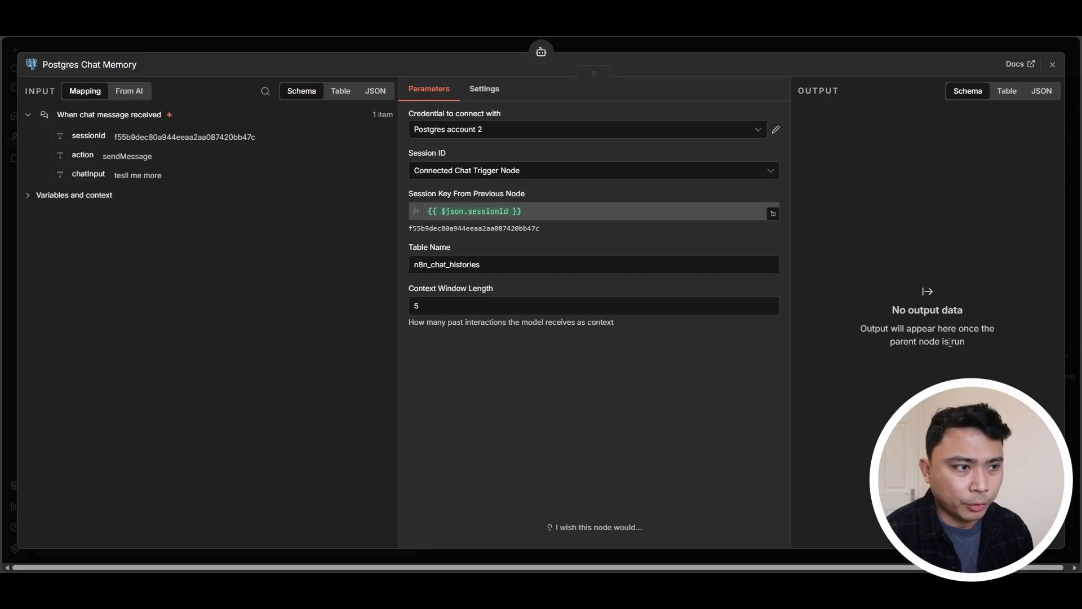
{"action": "triple_click", "coordinate": [507, 266]}
{"action": "key", "text": "BackSpace"}
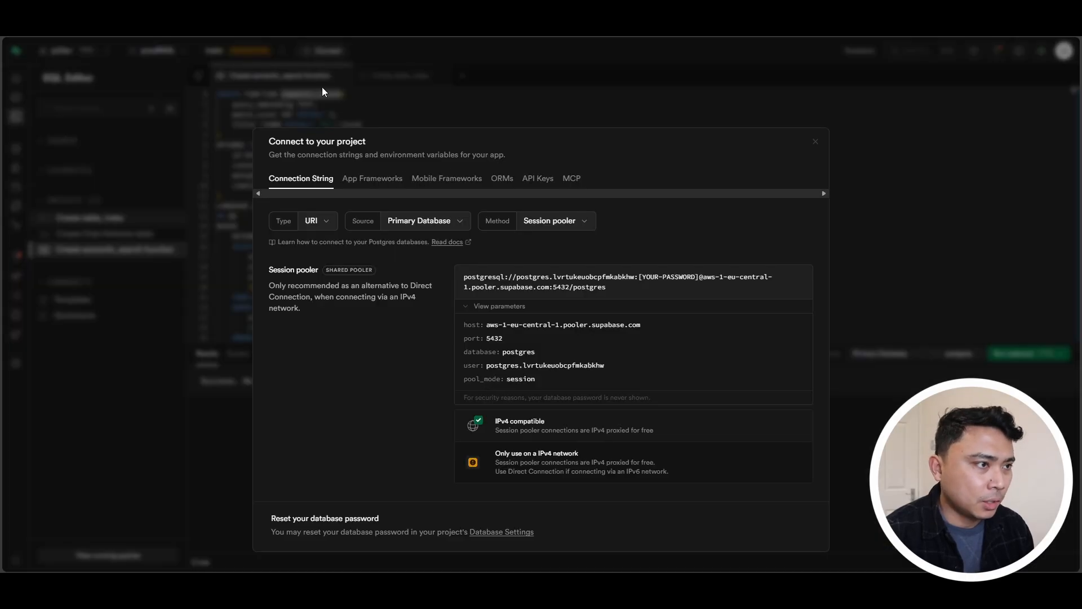
- In Supabase, open the saved Create Chat Histories table query and copy the table name n8n_chat_histories
{"action": "left_click", "coordinate": [322, 86]}
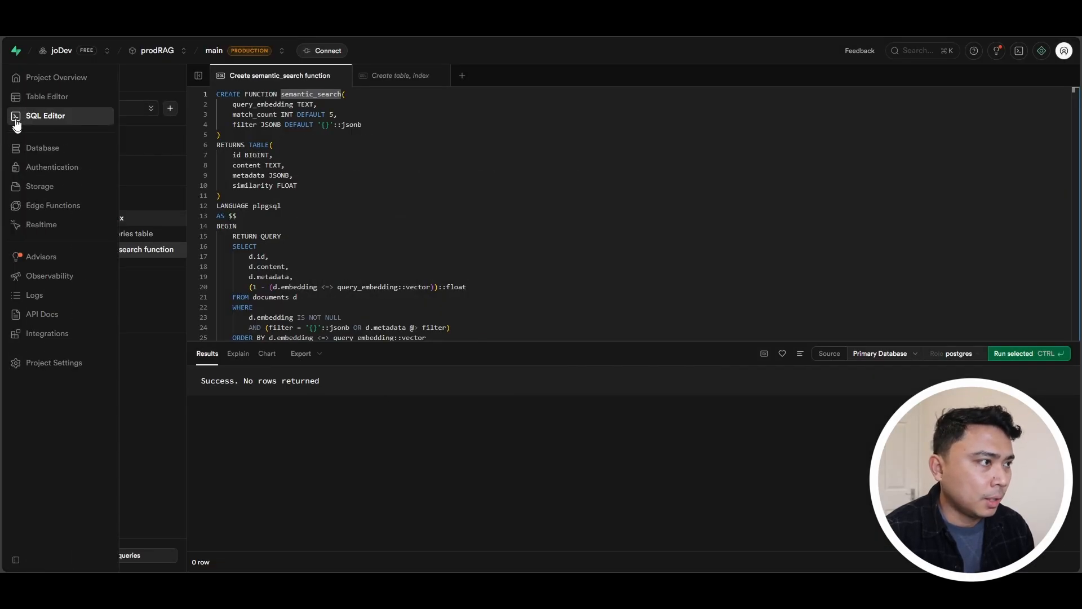
{"action": "left_click", "coordinate": [16, 98]}
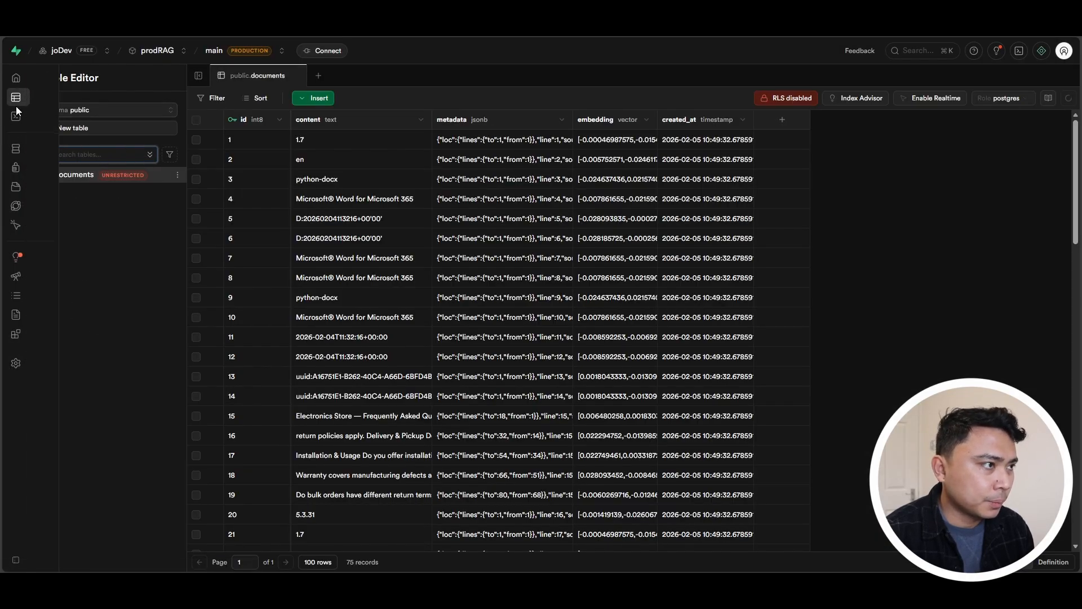
{"action": "left_click", "coordinate": [16, 116]}
{"action": "left_click", "coordinate": [104, 234]}
{"action": "left_click", "coordinate": [440, 190]}
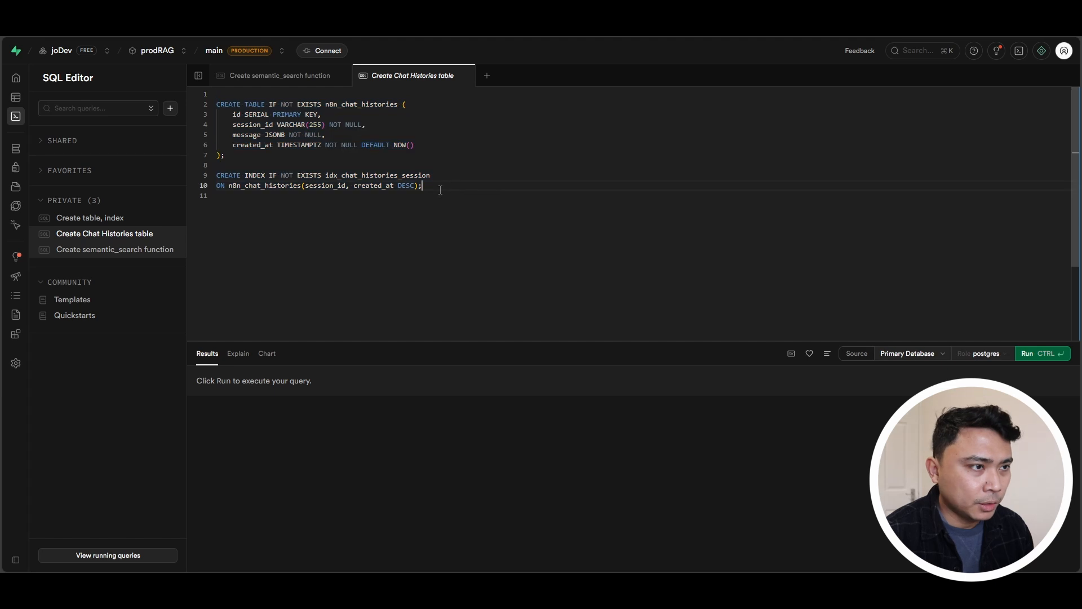
{"action": "double_click", "coordinate": [328, 105]}
{"action": "key", "text": "ctrl+c"}
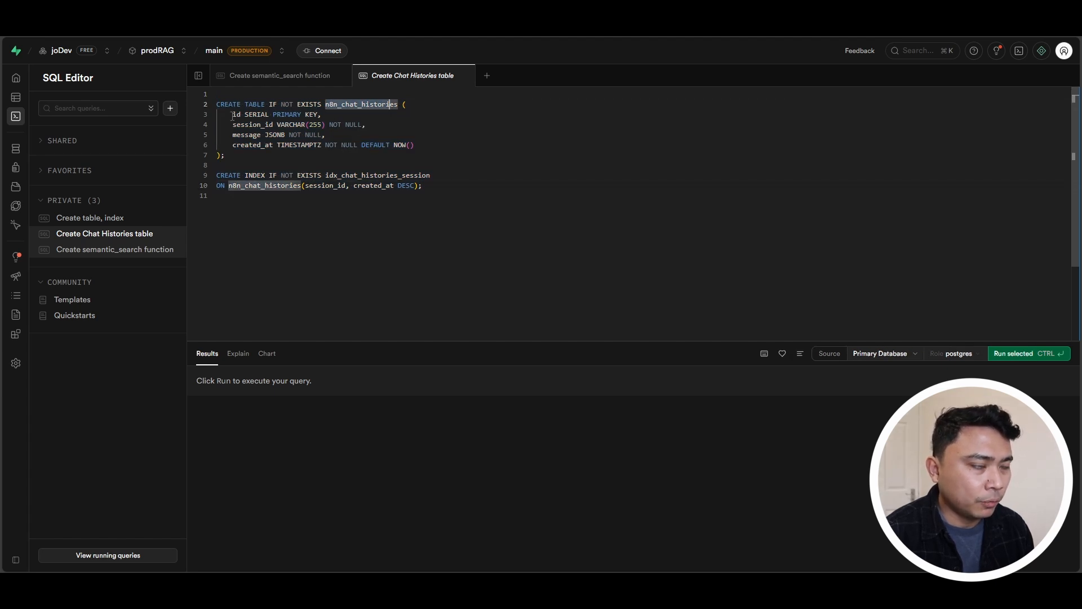
- Review the column and index definitions in the chat histories query and run it
{"action": "left_click_drag", "start_coordinate": [230, 115], "coordinate": [277, 145]}
{"action": "left_click", "coordinate": [437, 184]}
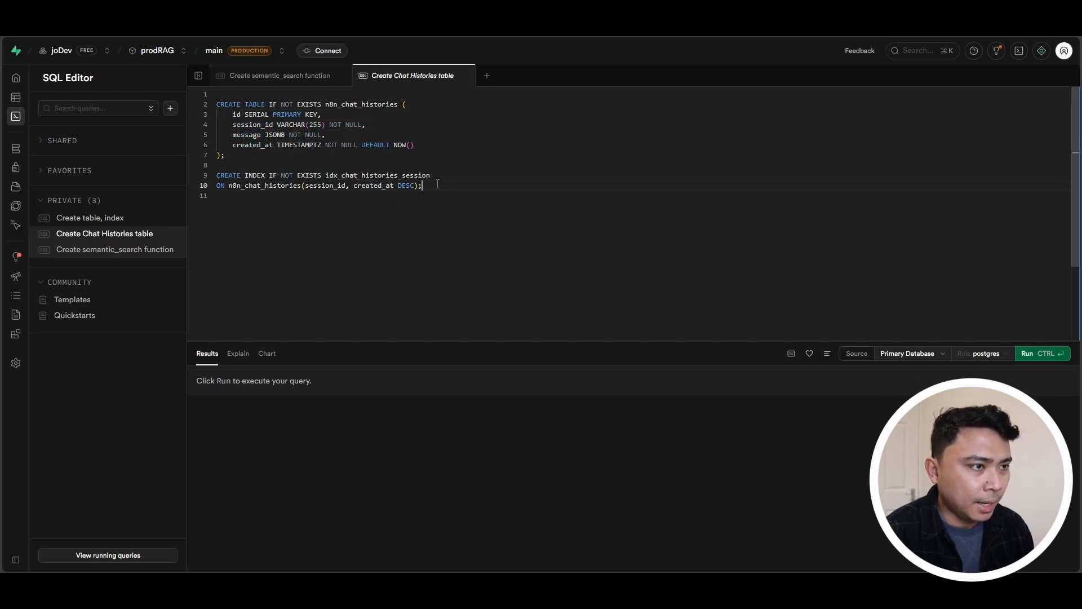
{"action": "left_click_drag", "start_coordinate": [438, 185], "coordinate": [216, 175]}
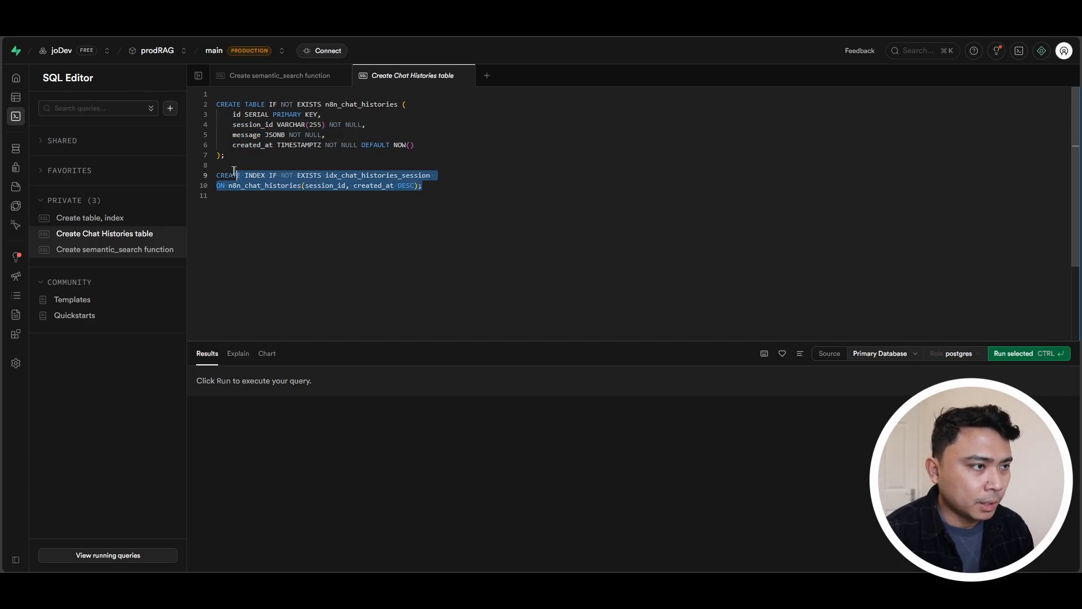
{"action": "left_click", "coordinate": [435, 190]}
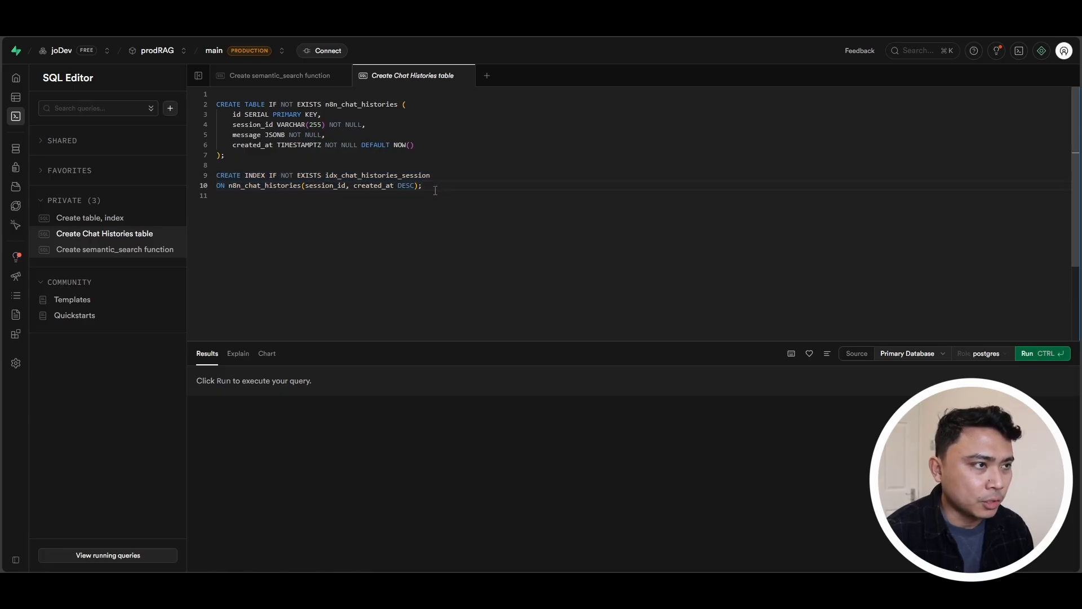
{"action": "key", "text": "ctrl+Return"}
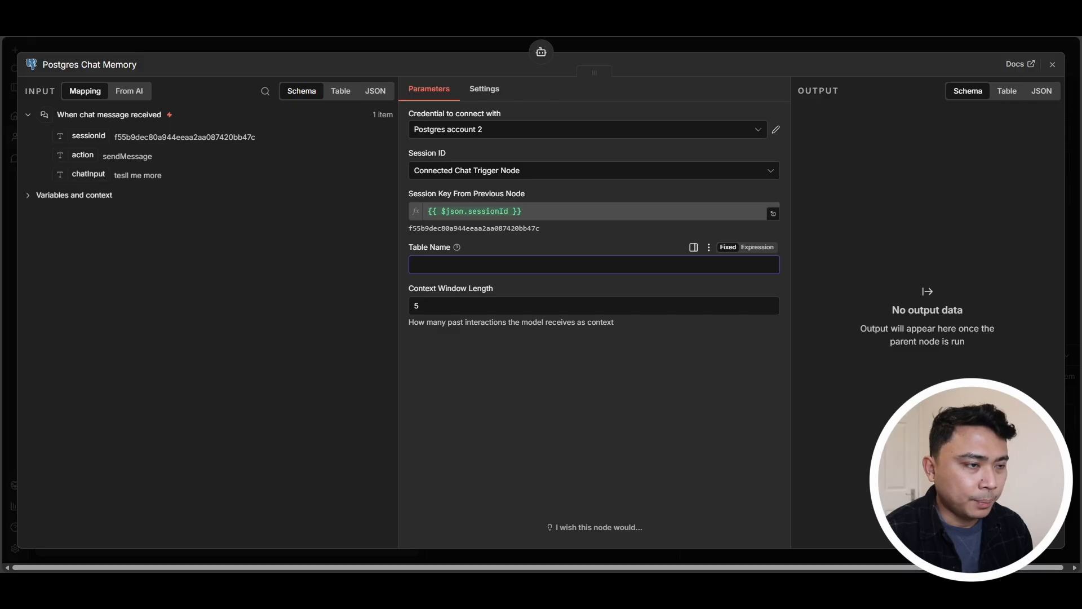
- In n8n, set the Postgres Chat Memory table name to n8n_chat_histories and return to the canvas
{"action": "key", "text": "ctrl+v"}
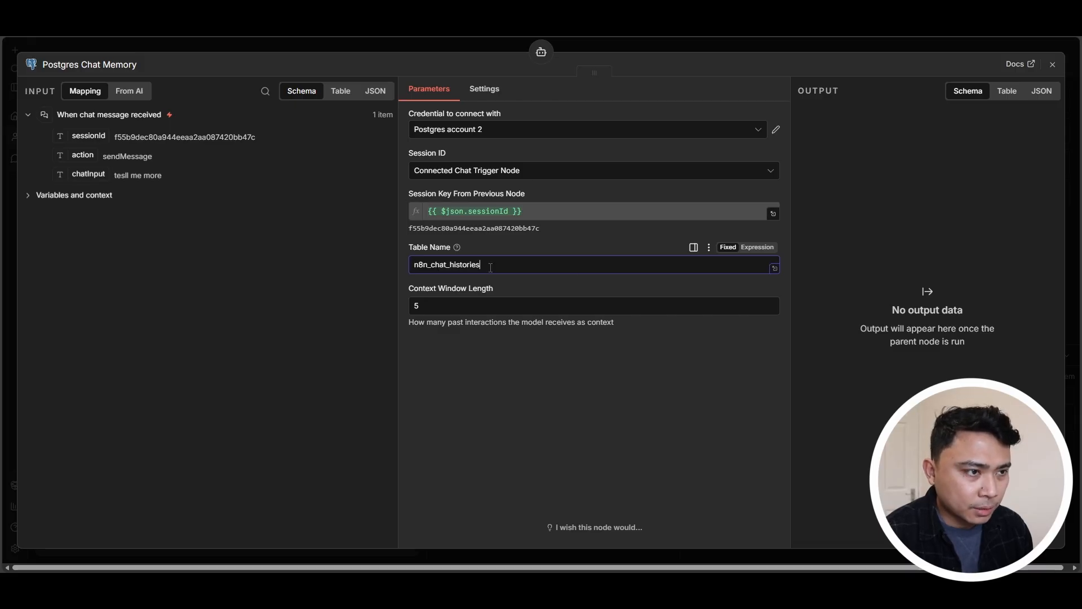
{"action": "left_click", "coordinate": [469, 48]}
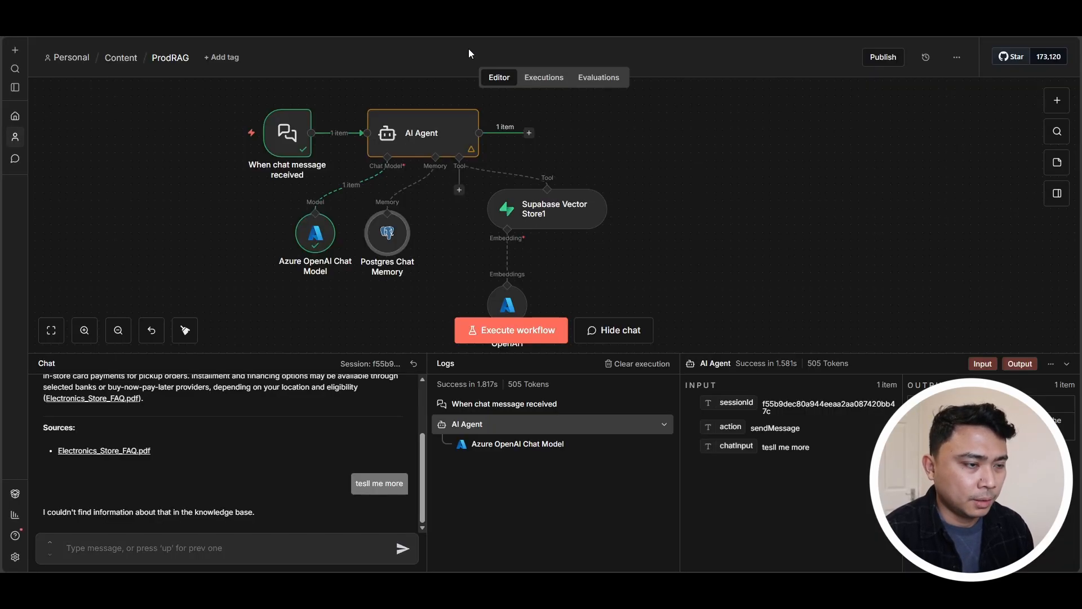
- Start a new chat session, send "what are the payment methods?" and read the agent's answer
{"action": "left_click", "coordinate": [413, 365]}
{"action": "left_click", "coordinate": [243, 541]}
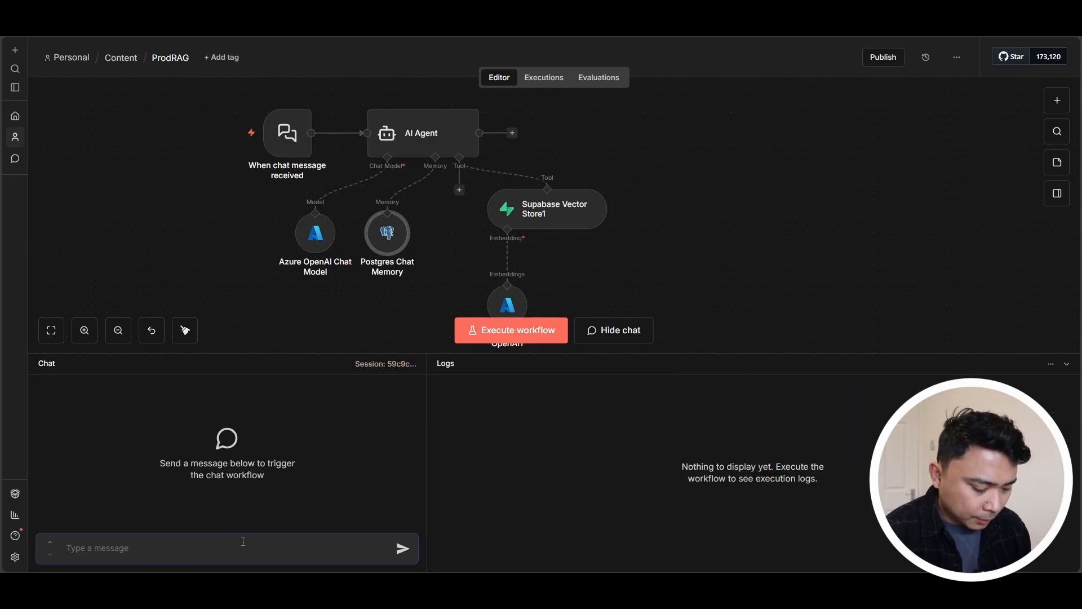
{"action": "type", "text": "what are the pay"}
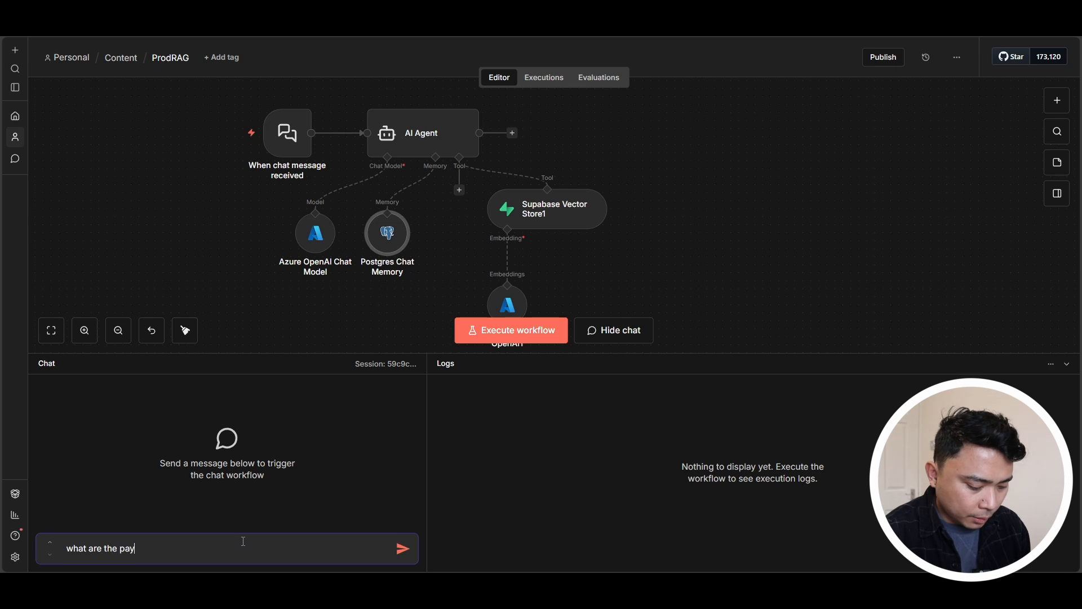
{"action": "type", "text": "ment methods?"}
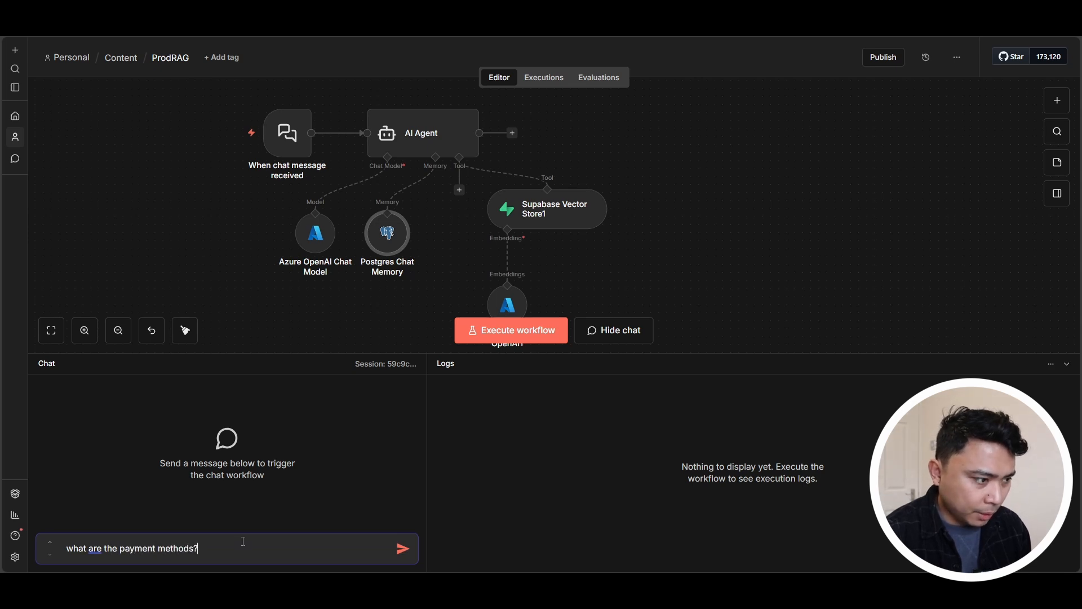
{"action": "key", "text": "Return"}
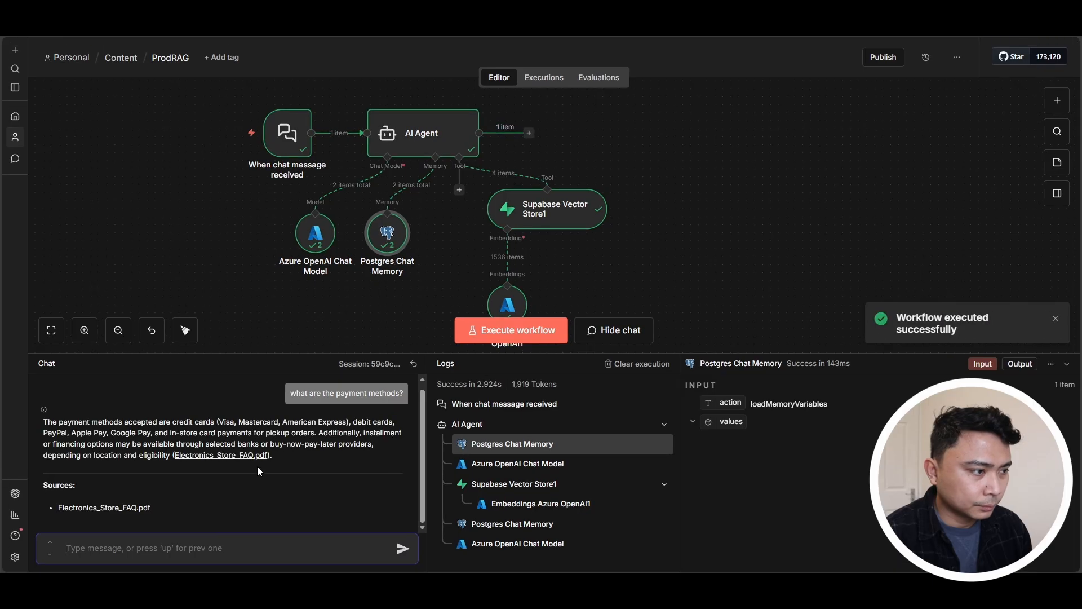
{"action": "left_click_drag", "start_coordinate": [82, 420], "coordinate": [153, 432]}
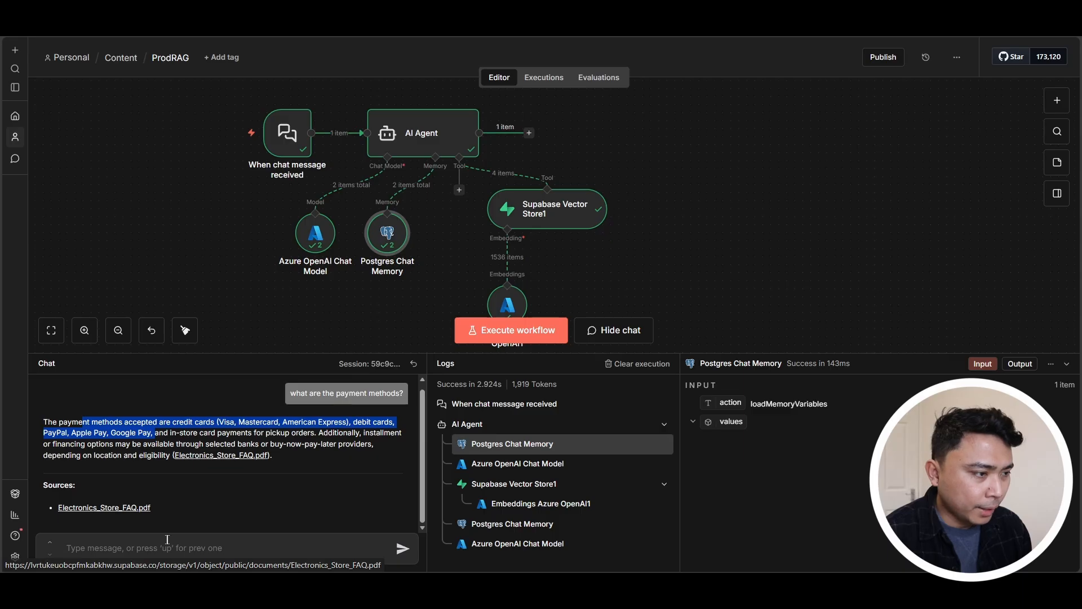
- Send the question "Do you do refunds?" in the same chat session
{"action": "left_click", "coordinate": [150, 547]}
{"action": "type", "text": "Do you hp"}
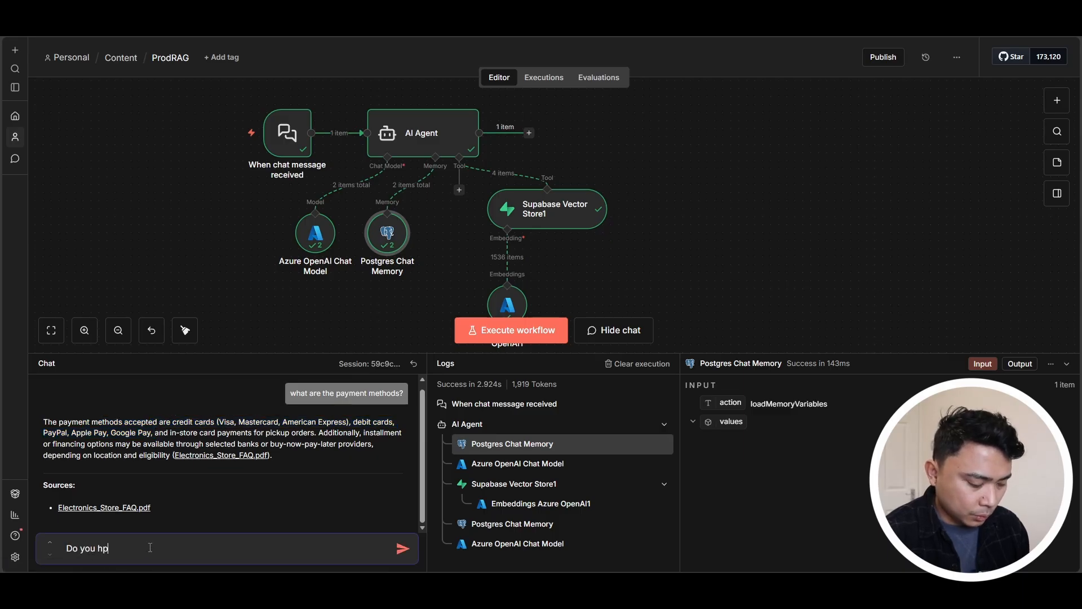
{"action": "key", "text": "BackSpace"}
{"action": "key", "text": "BackSpace"}
{"action": "type", "text": "do "}
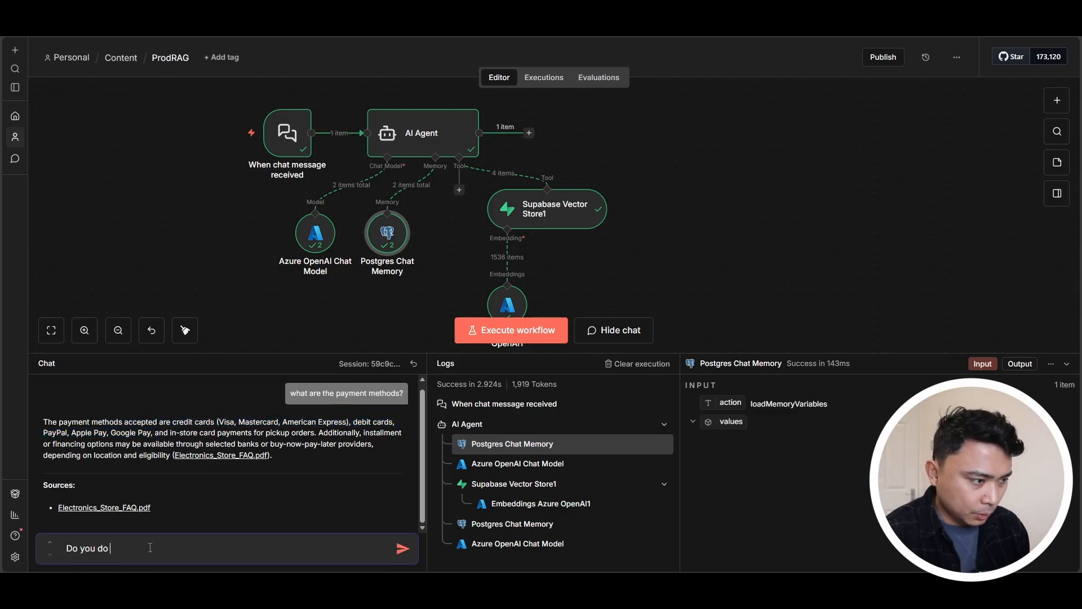
{"action": "type", "text": "refundfs"}
{"action": "type", "text": "s/"}
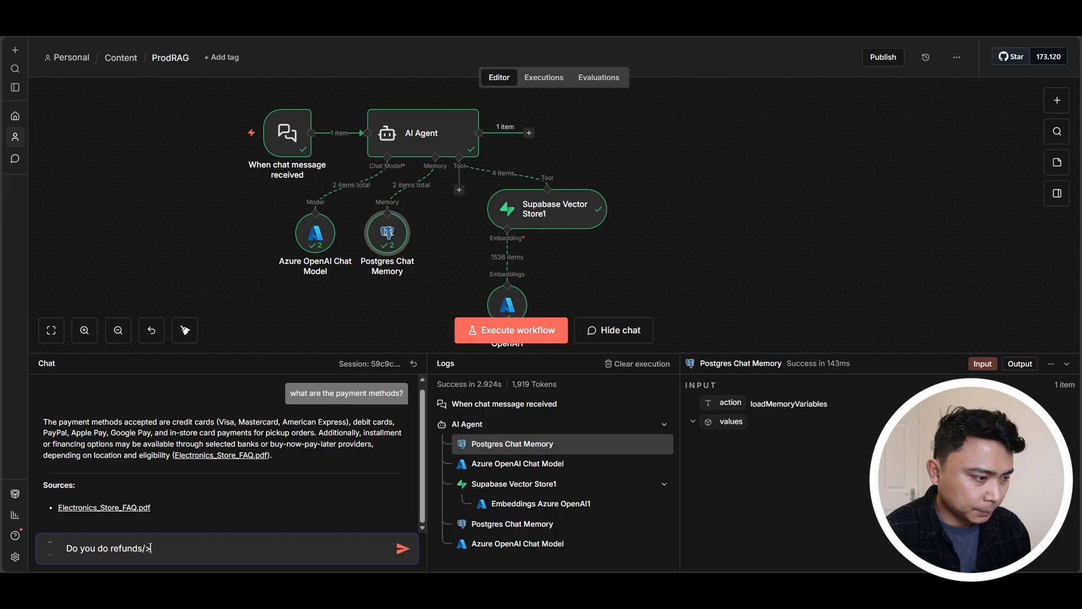
{"action": "key", "text": "Return"}
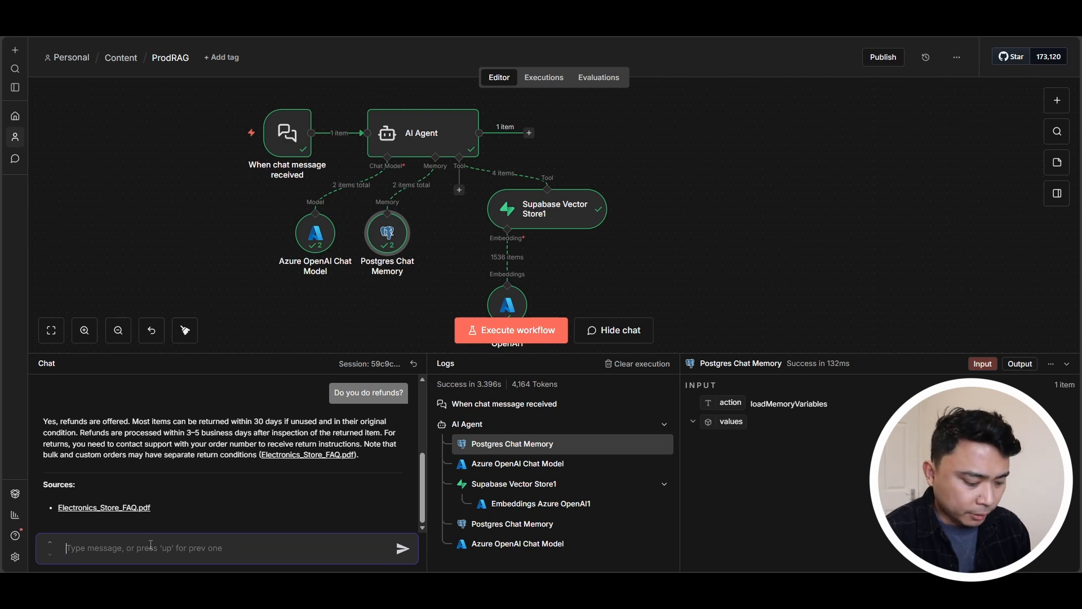
- Send the follow-up "tell me more about it" and read the agent's answer to check its chat memory
{"action": "type", "text": "tell me mor"}
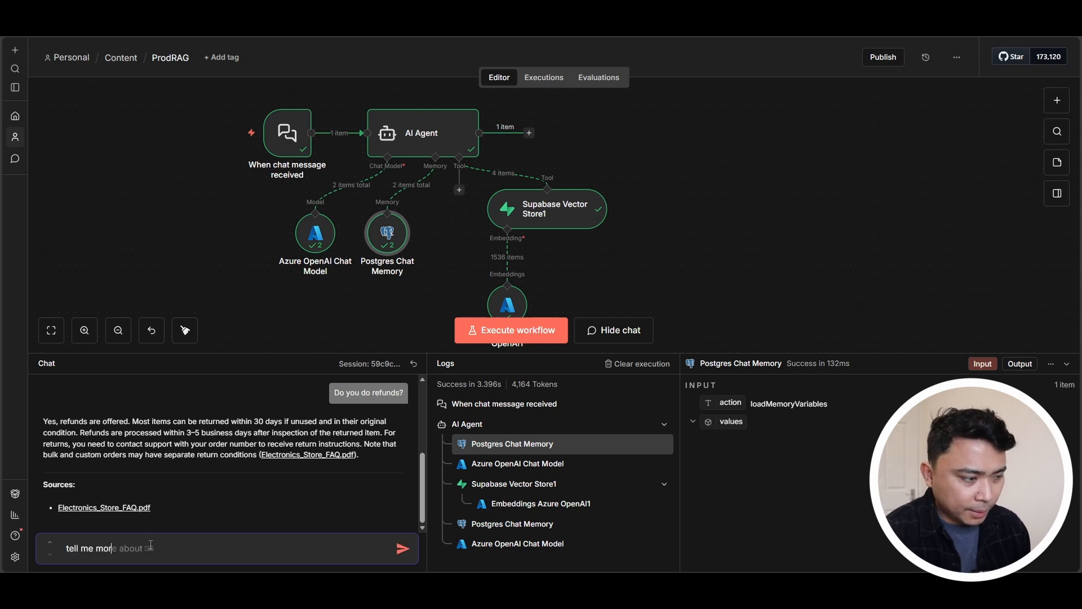
{"action": "type", "text": "e about it"}
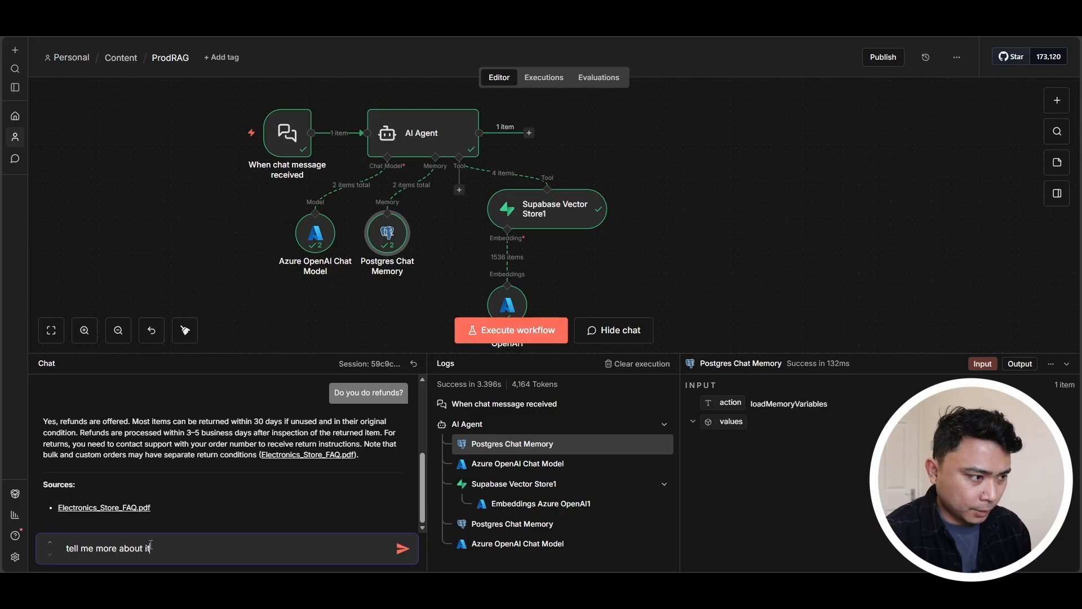
{"action": "key", "text": "Return"}
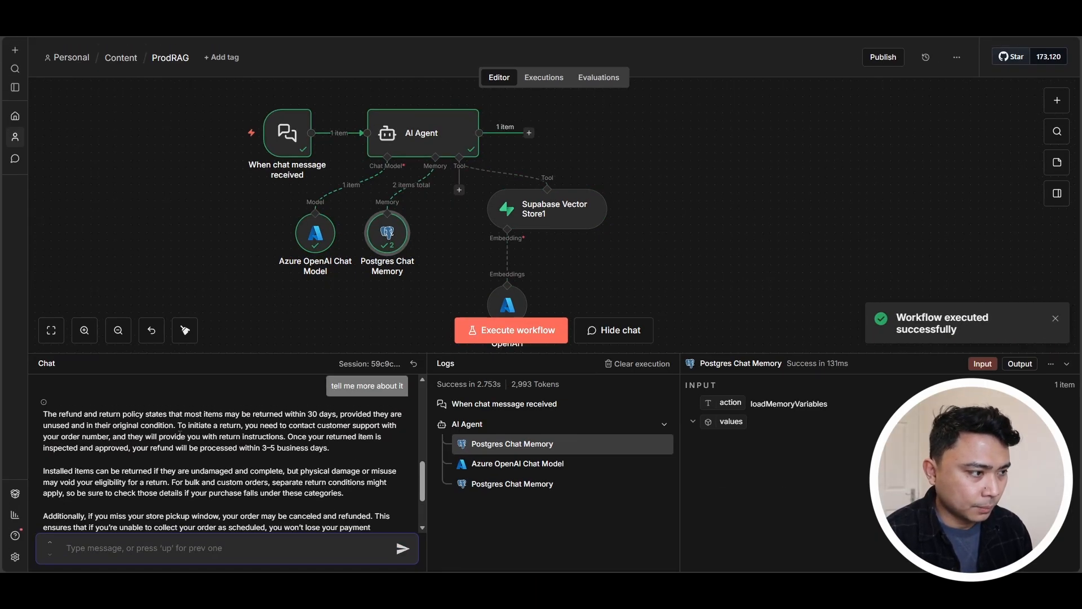
{"action": "left_click_drag", "start_coordinate": [47, 415], "coordinate": [189, 426]}
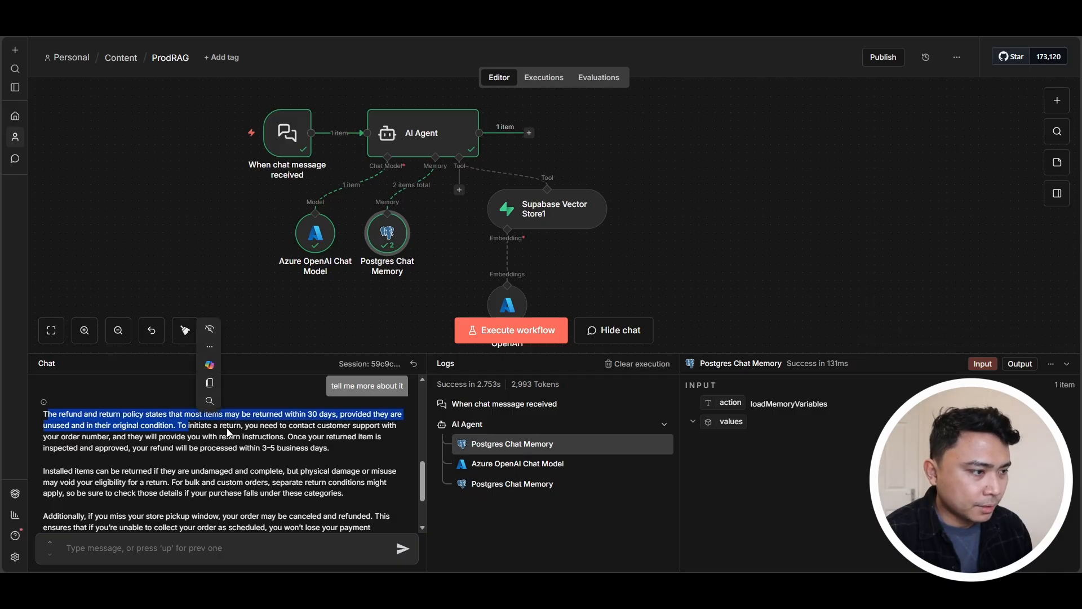
{"action": "left_click", "coordinate": [240, 416]}
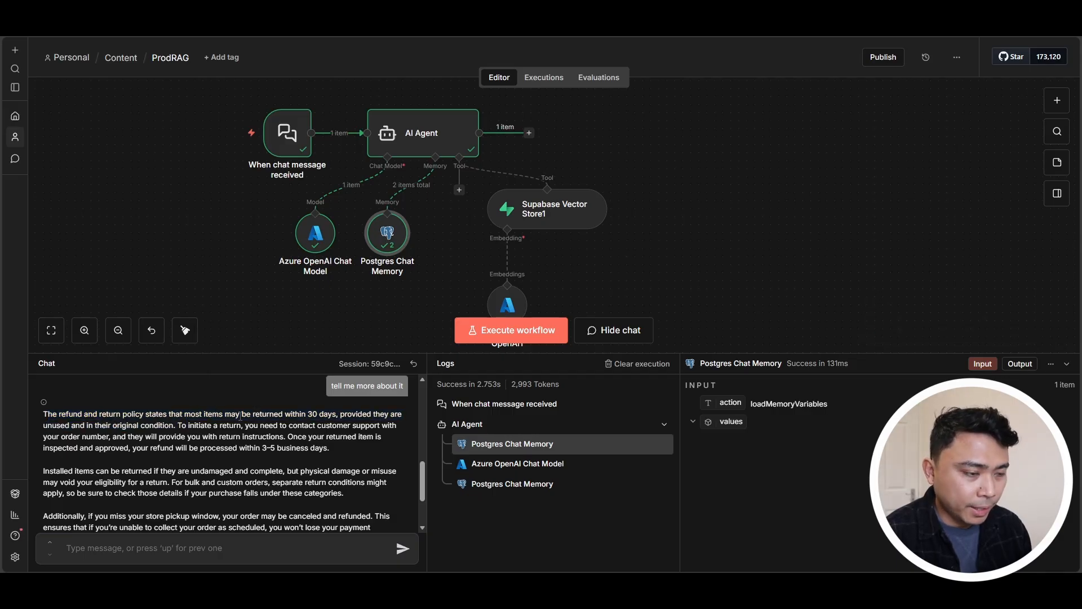
- Reset the chat session and publish the ProdRAG workflow under its suggested version name
{"action": "left_click", "coordinate": [414, 364]}
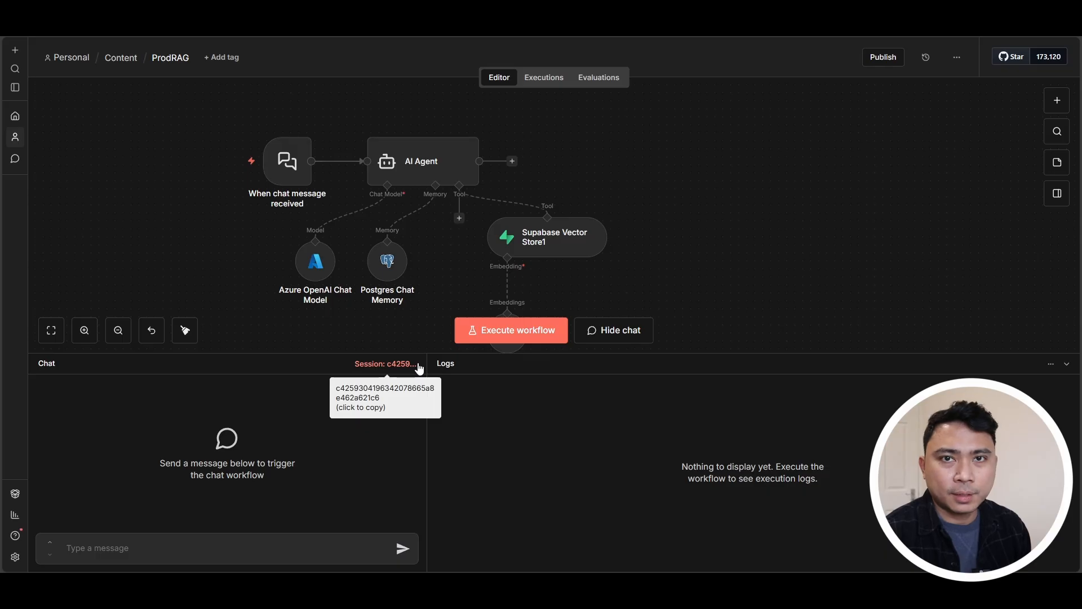
{"action": "left_click", "coordinate": [883, 57]}
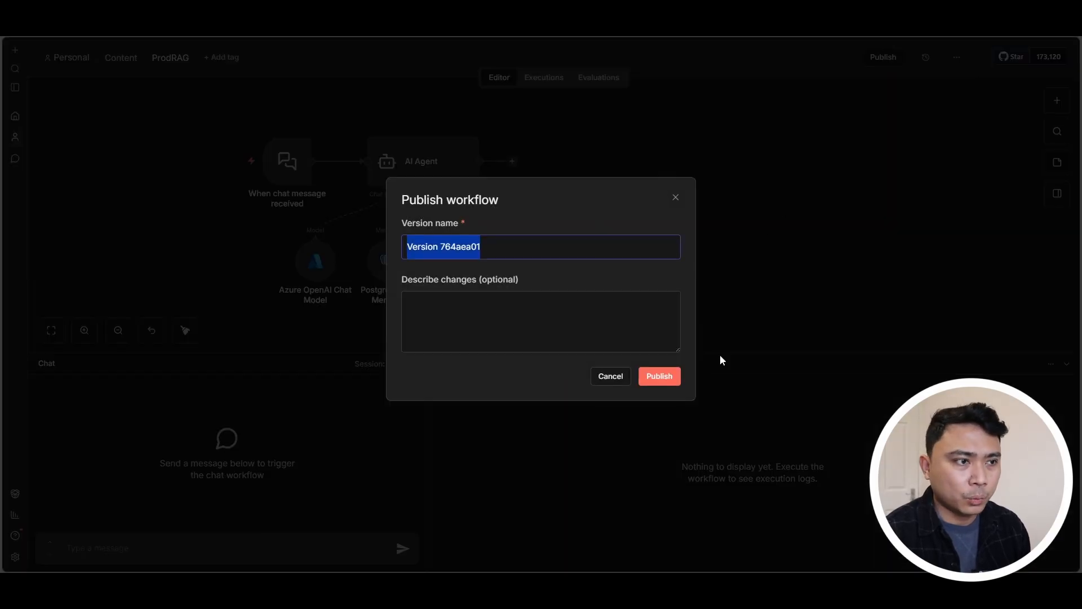
{"action": "left_click", "coordinate": [664, 377]}
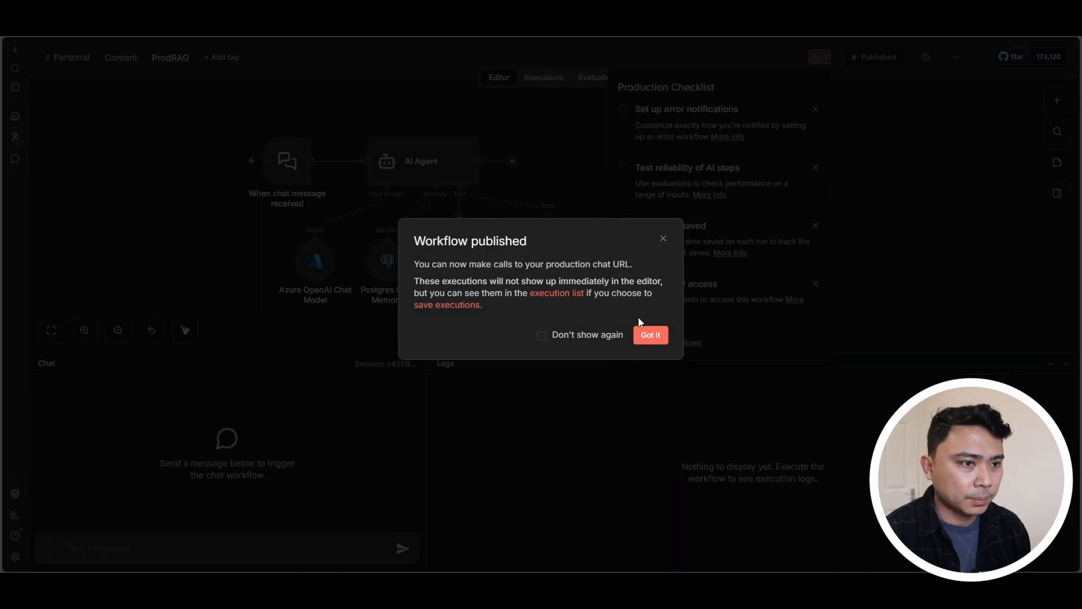
{"action": "left_click", "coordinate": [653, 336]}
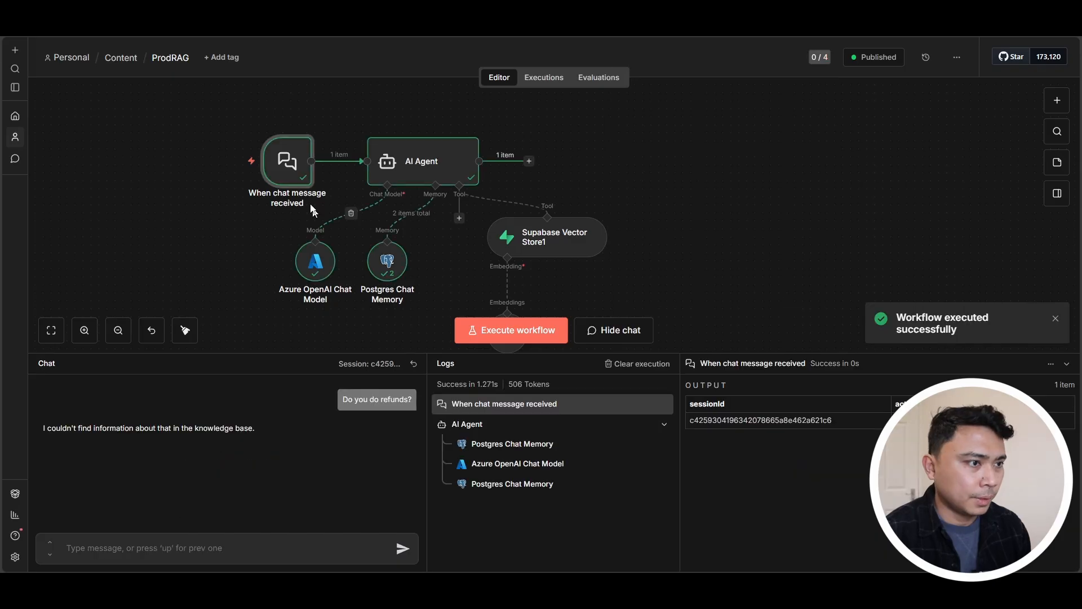
- Make the chat of the "When chat message received" trigger publicly available and copy its chat URL
{"action": "double_click", "coordinate": [293, 164]}
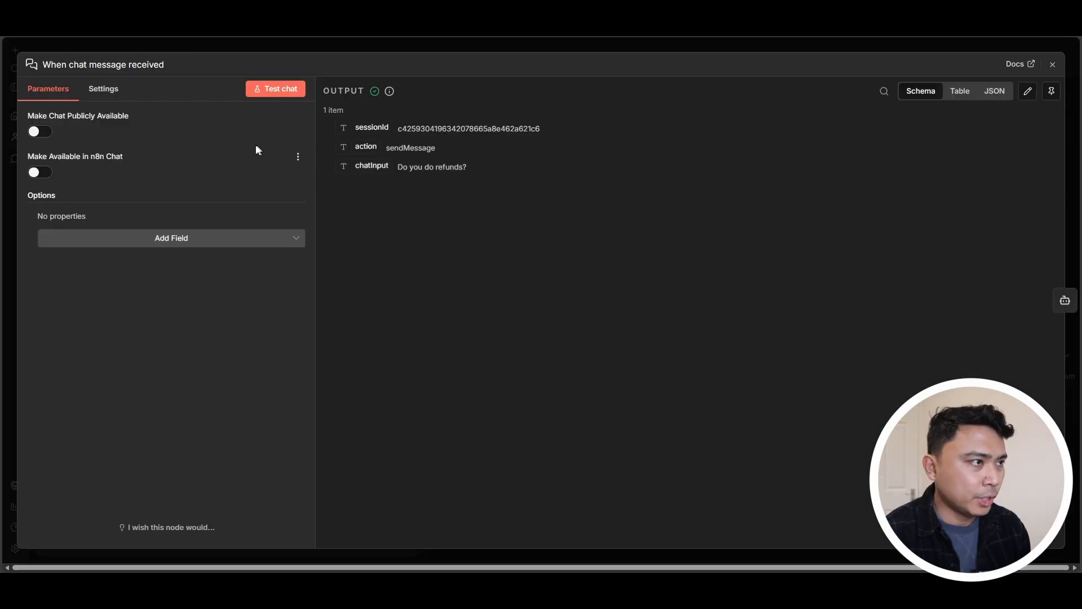
{"action": "left_click", "coordinate": [44, 134]}
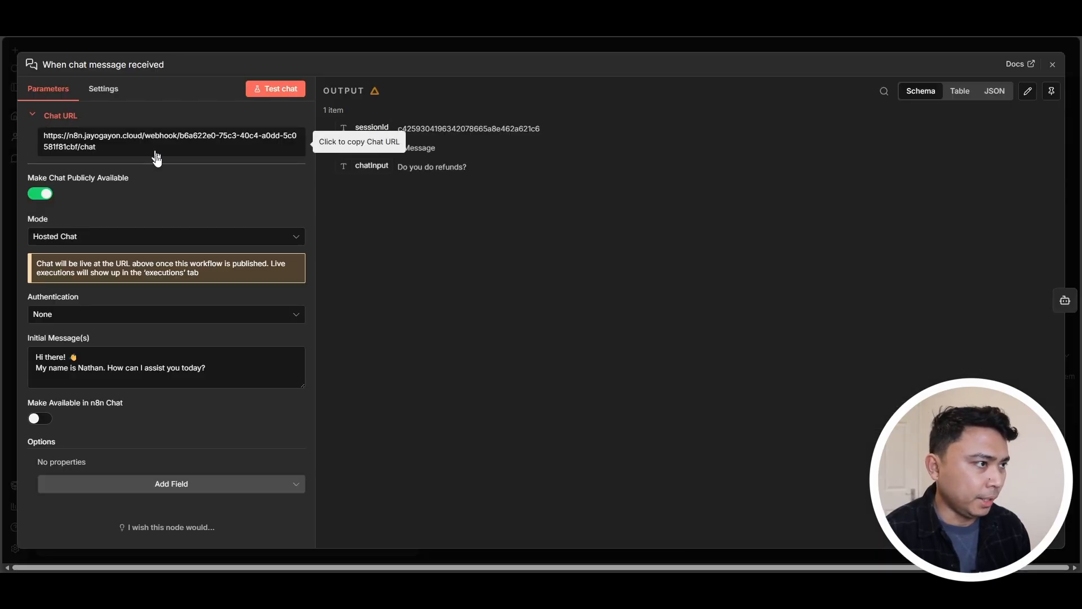
{"action": "left_click", "coordinate": [157, 143]}
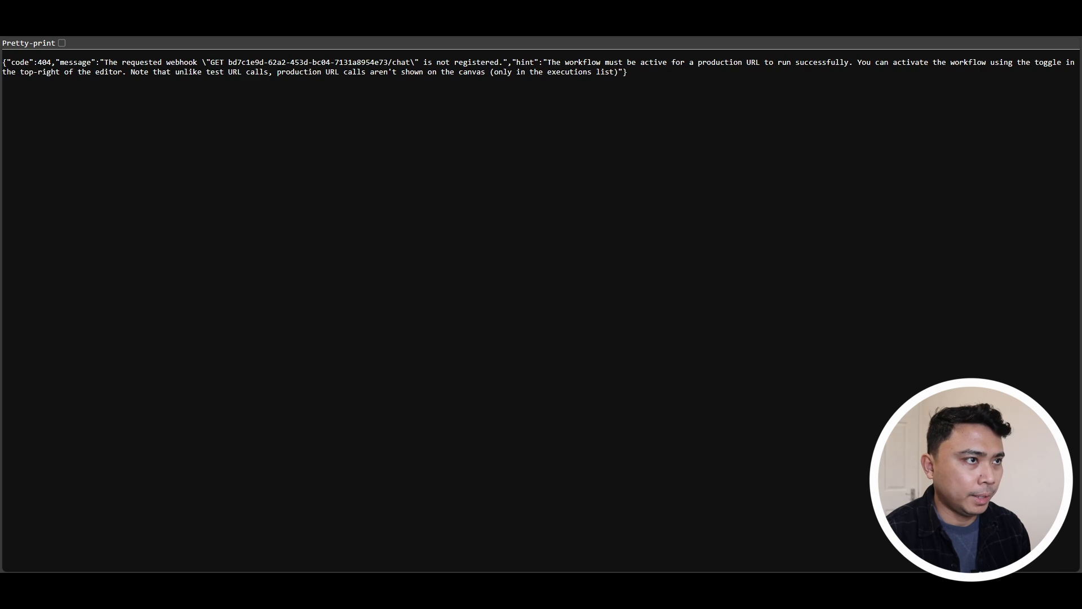
- Load the copied public chat URL in the browser tab showing the unregistered webhook error
{"action": "key", "text": "ctrl+l"}
{"action": "key", "text": "ctrl+v"}
{"action": "key", "text": "Return"}
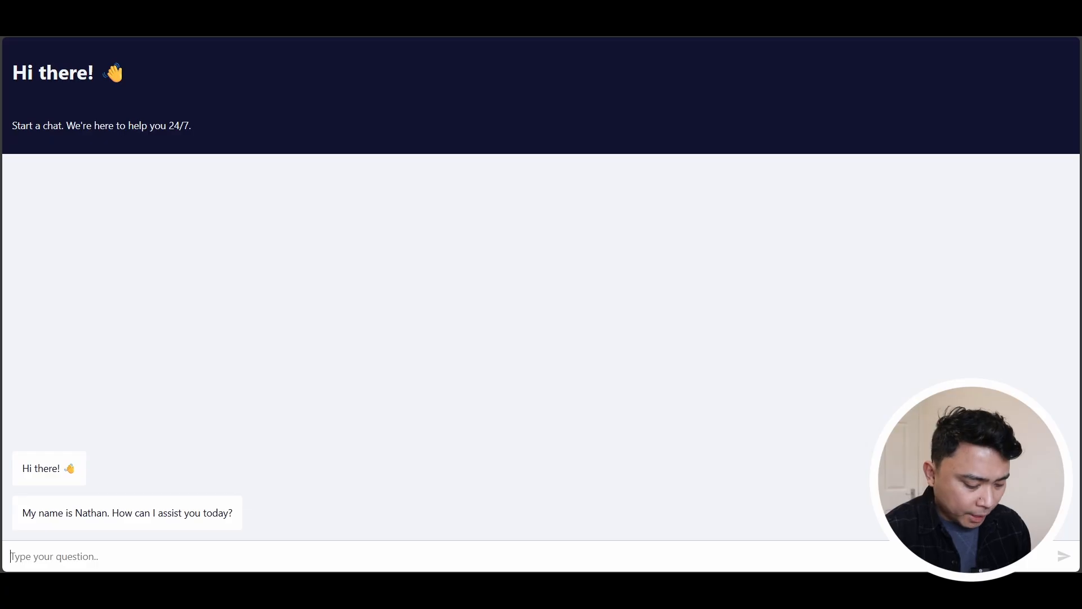
- Send "how do I make payment?" in the hosted chat and open the cited Electronics_Store_FAQ.pdf source from the answer
{"action": "type", "text": "how do I pa"}
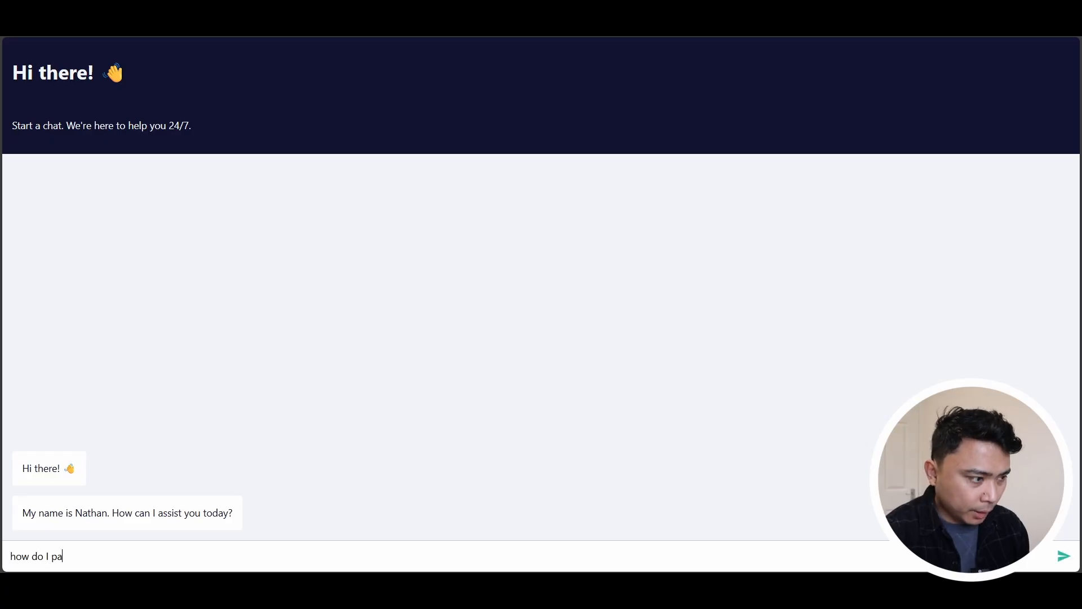
{"action": "type", "text": "make paykmen"}
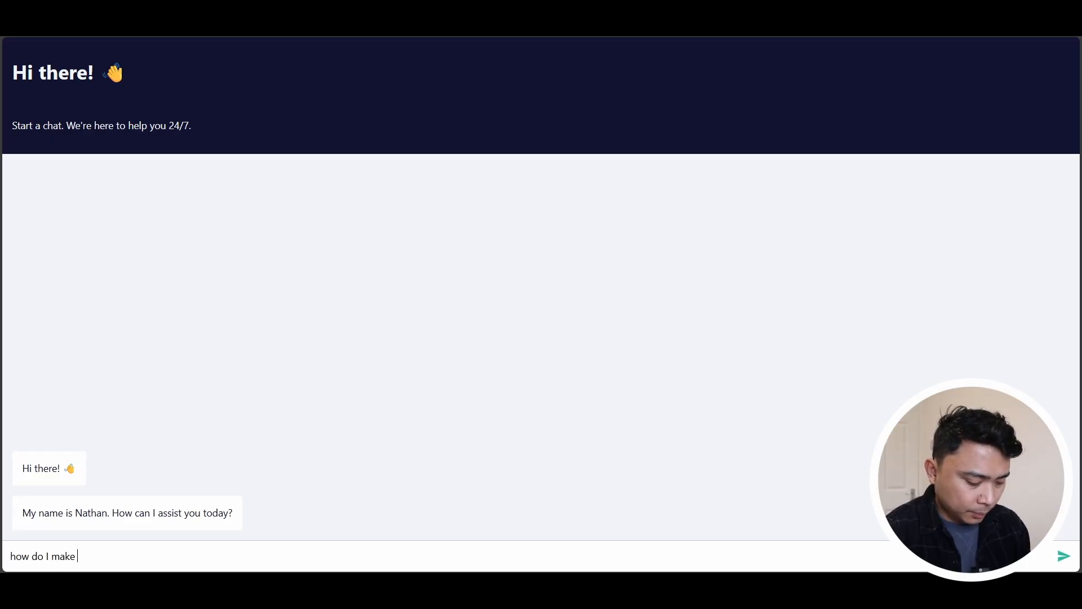
{"action": "key", "text": "BackSpace"}
{"action": "key", "text": "BackSpace"}
{"action": "key", "text": "BackSpace"}
{"action": "key", "text": "BackSpace"}
{"action": "type", "text": "ment?"}
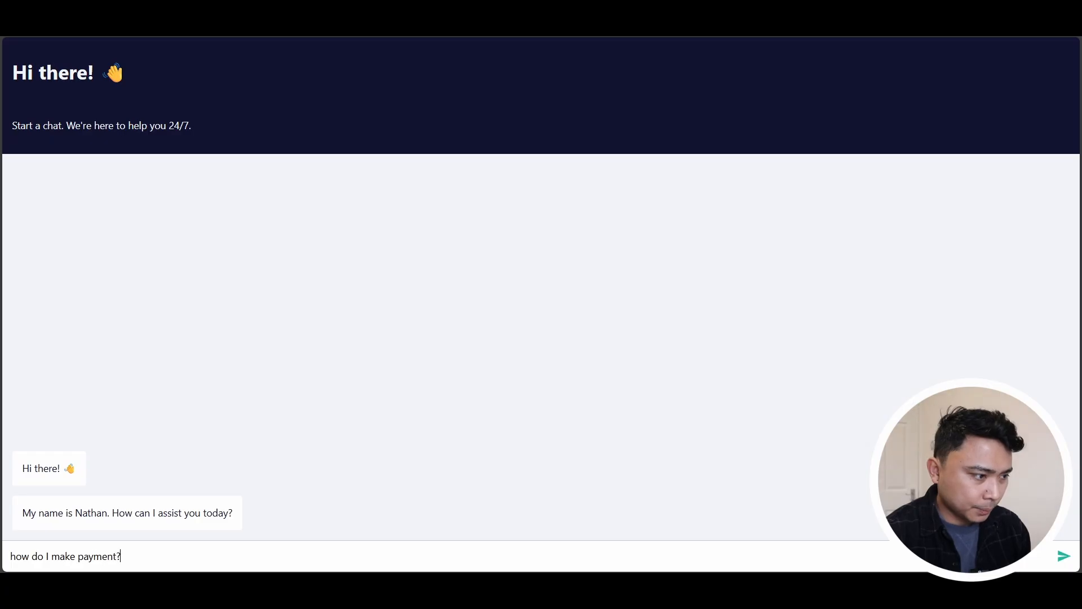
{"action": "key", "text": "Return"}
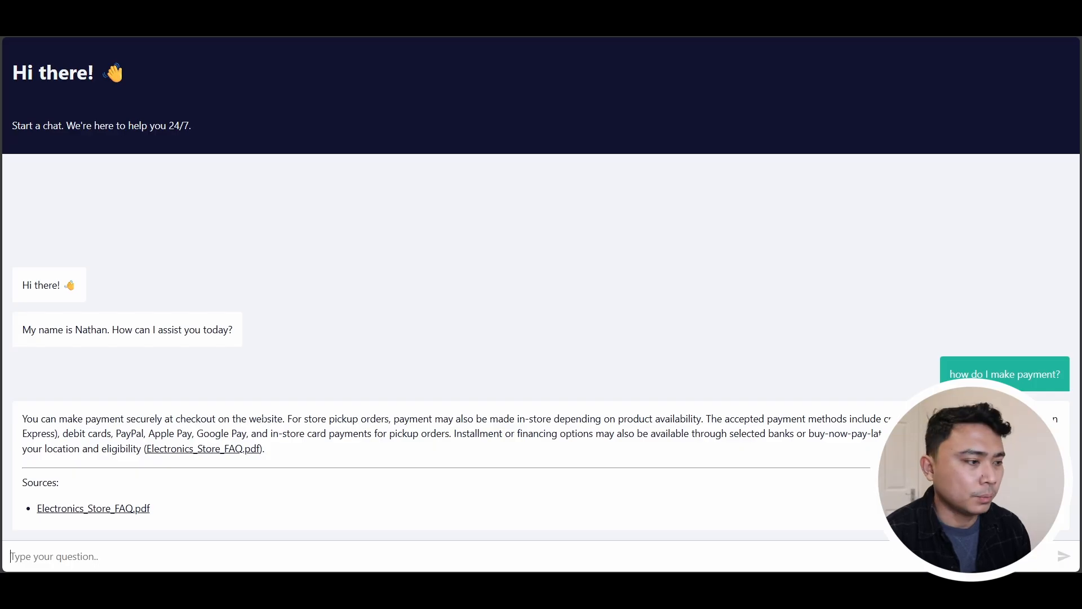
{"action": "left_click", "coordinate": [244, 452]}
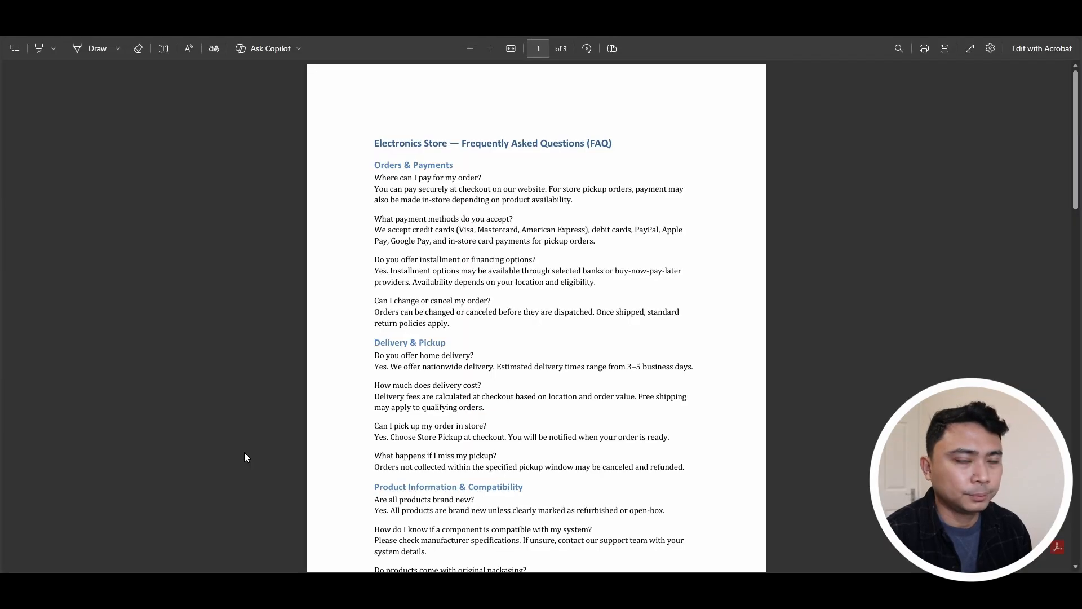